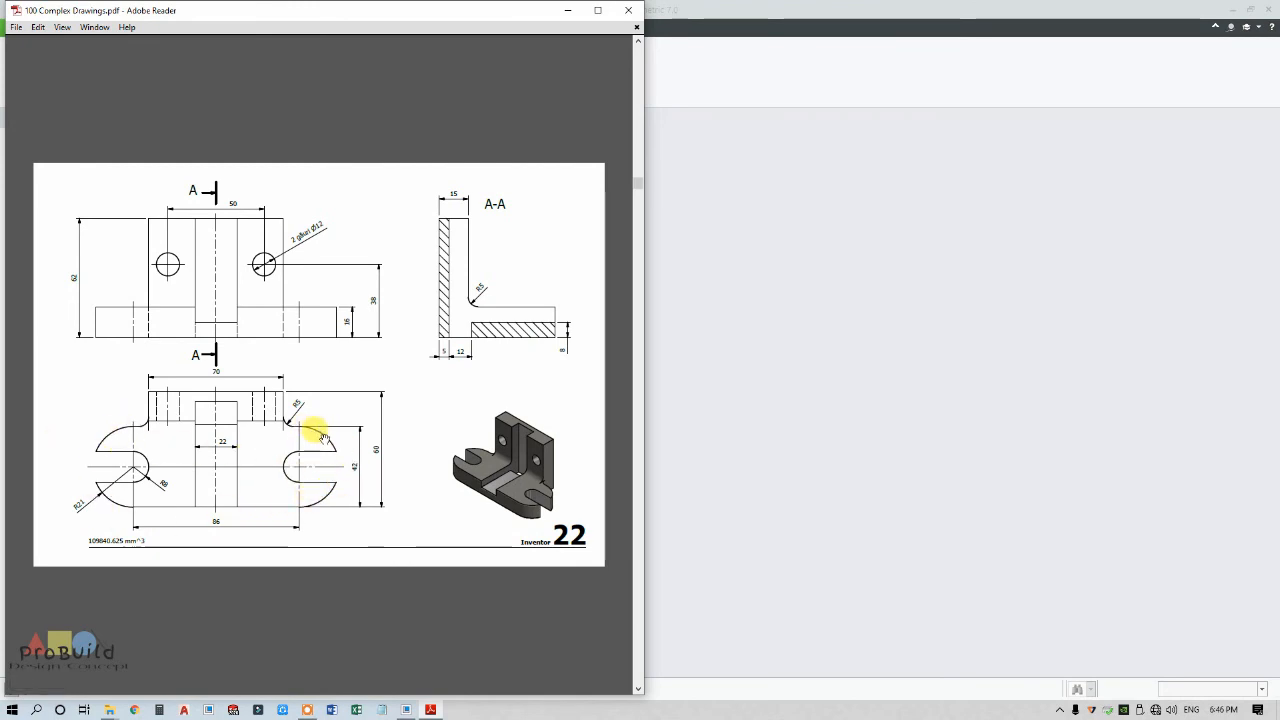
# Step: In Creo Parametric, create a new solid part from the mmns_part_solid_abs template instead of the default one
pyautogui.click(748, 398)
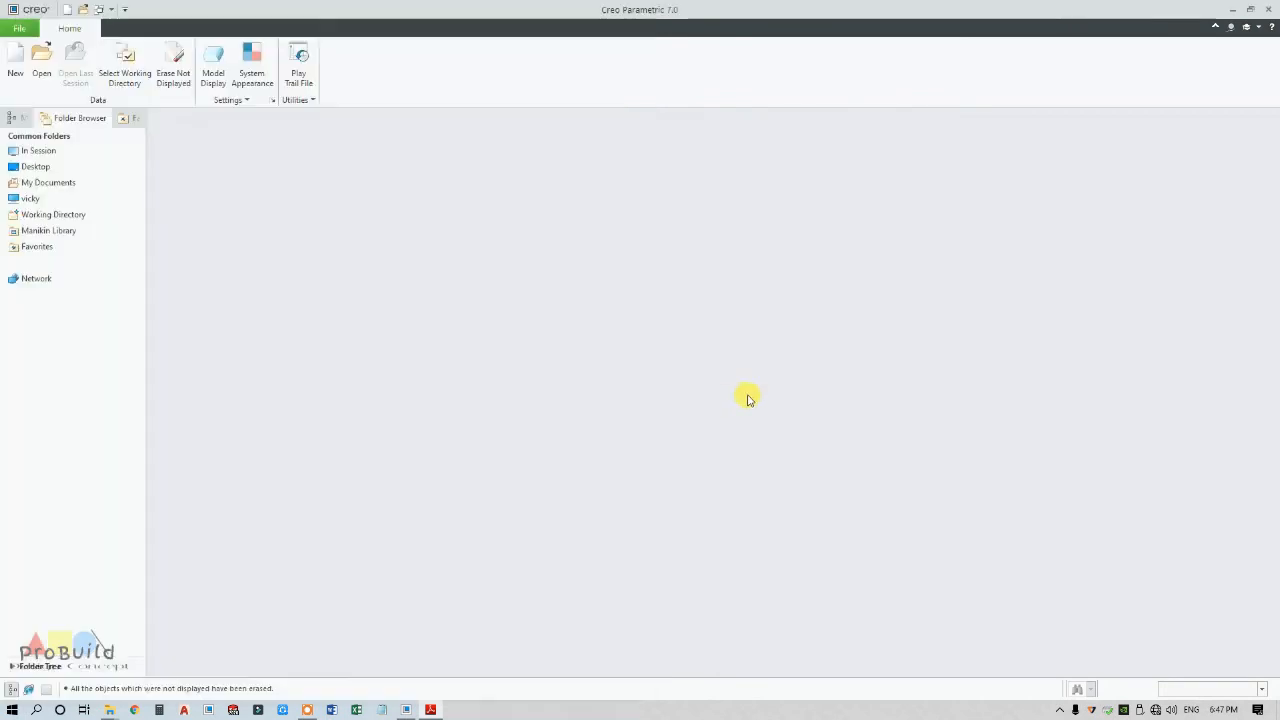
pyautogui.click(15, 62)
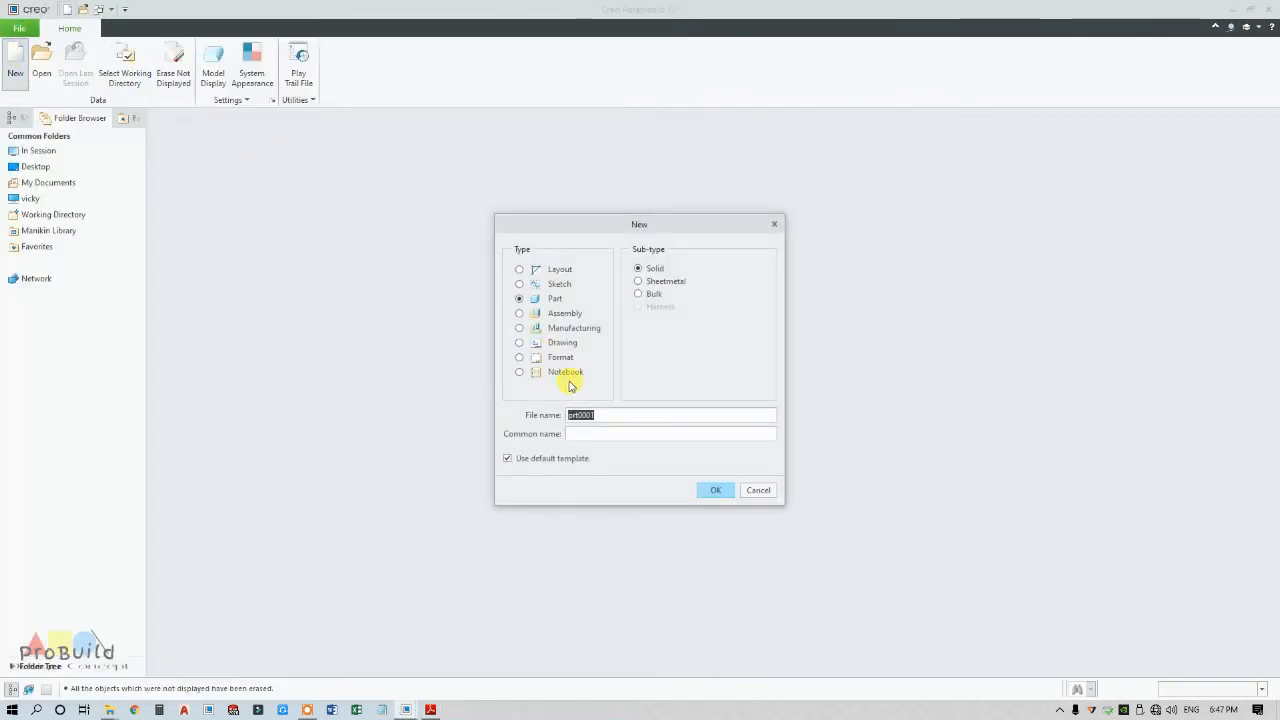
pyautogui.click(525, 458)
pyautogui.click(715, 490)
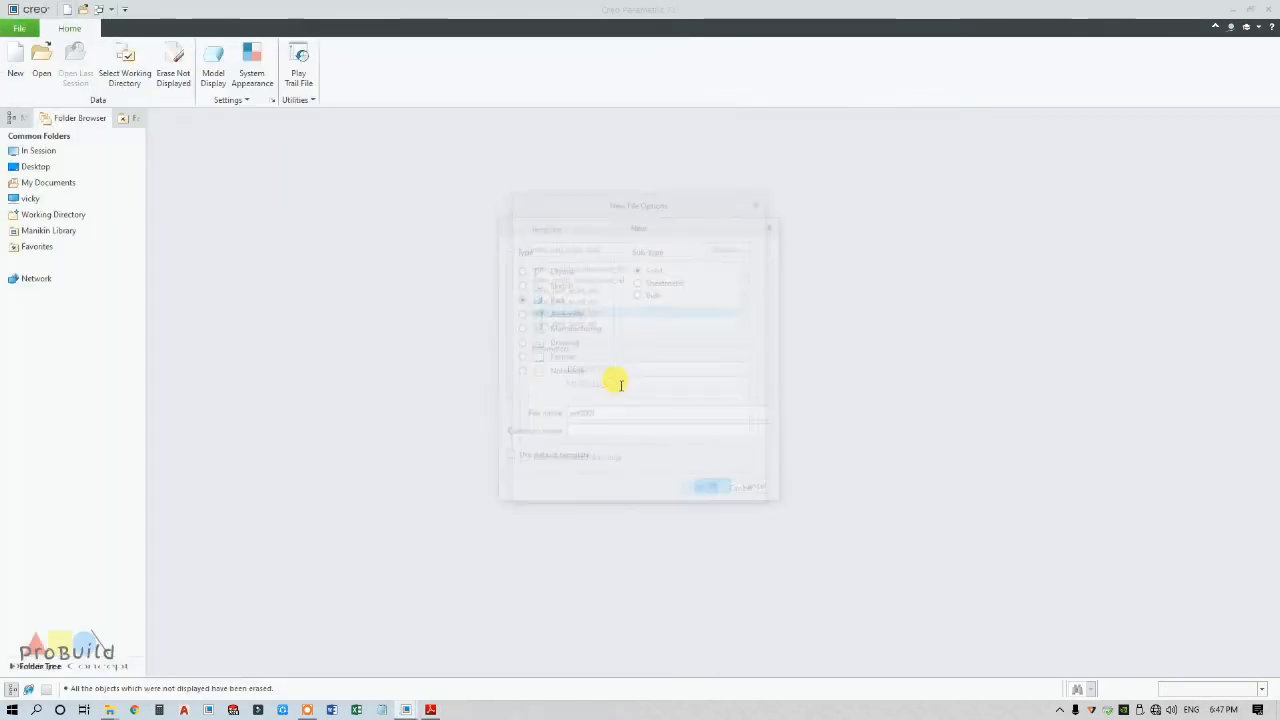
pyautogui.scroll(-1, 580, 322)
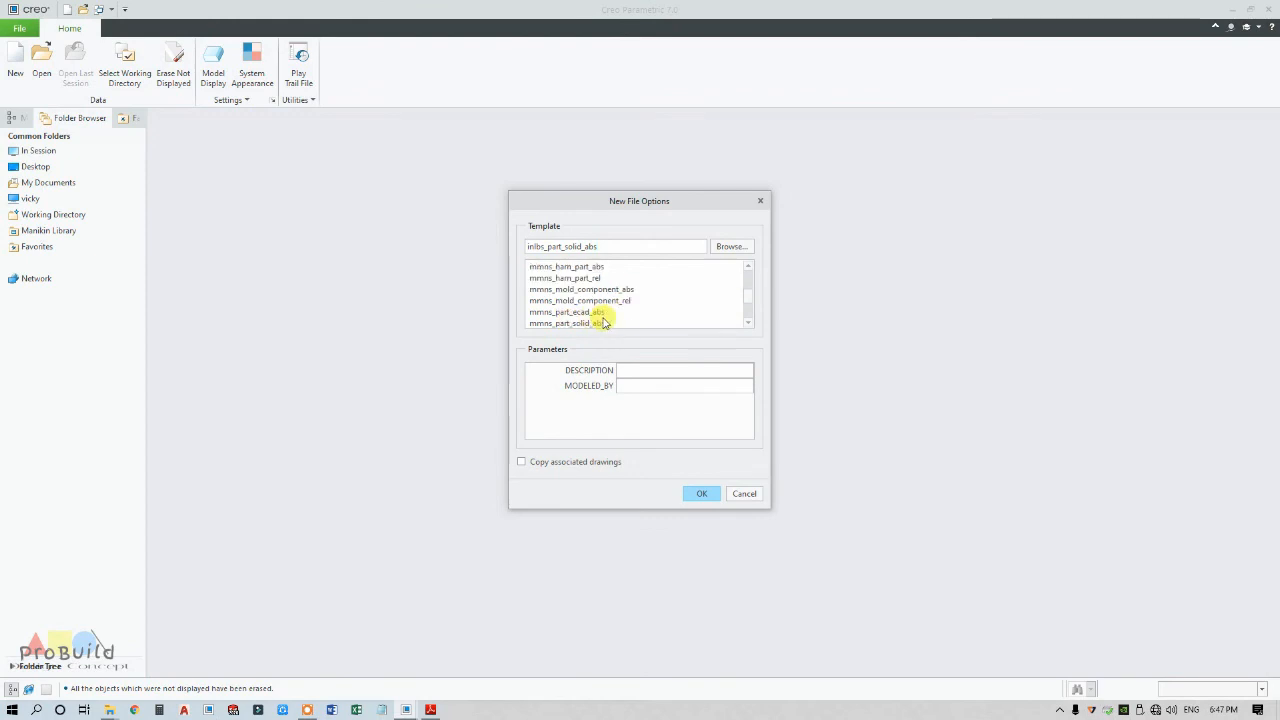
pyautogui.click(597, 323)
pyautogui.click(700, 493)
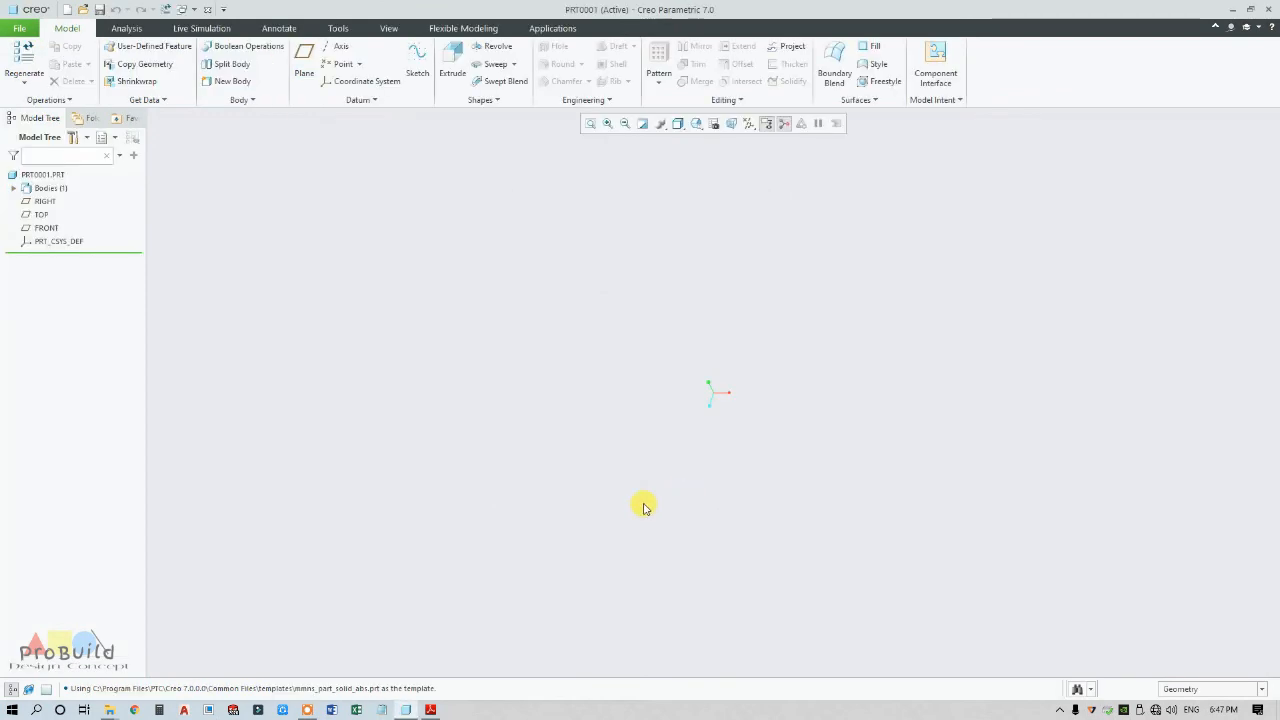
# Step: Turn on the display of datum planes and axes in the graphics area
pyautogui.click(765, 198)
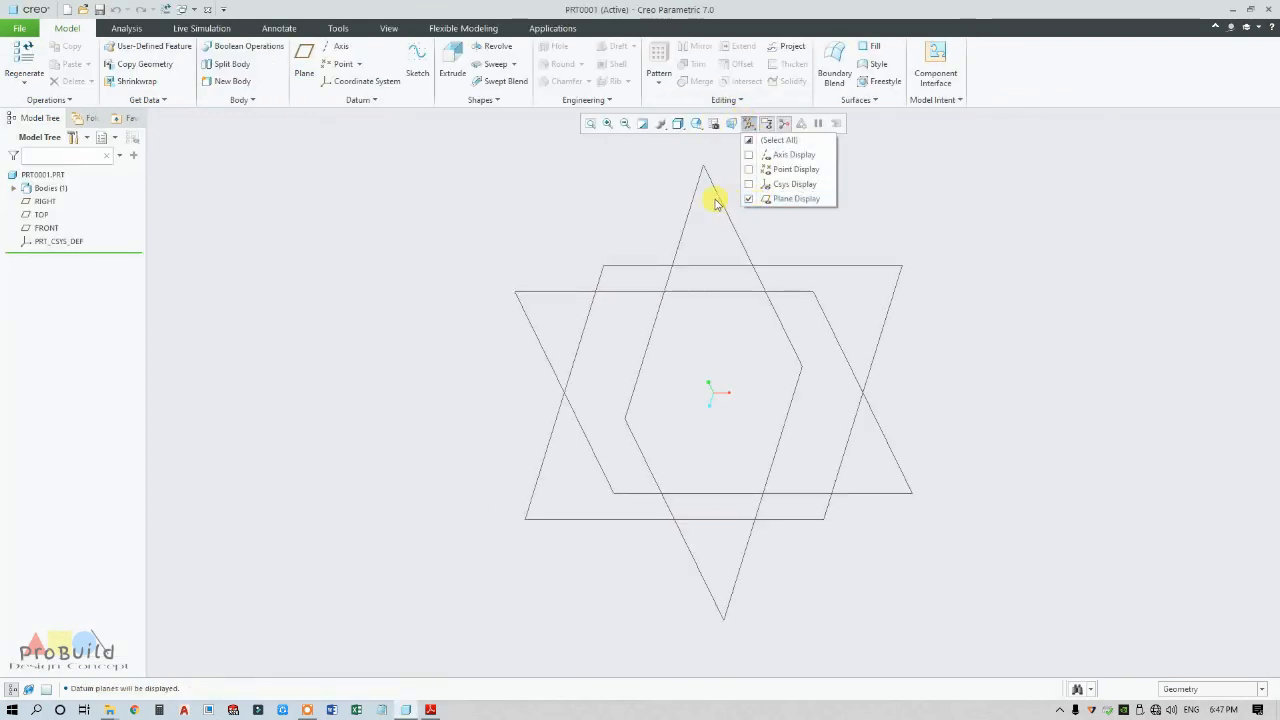
pyautogui.click(765, 155)
pyautogui.click(868, 187)
pyautogui.scroll(3, 461, 214)
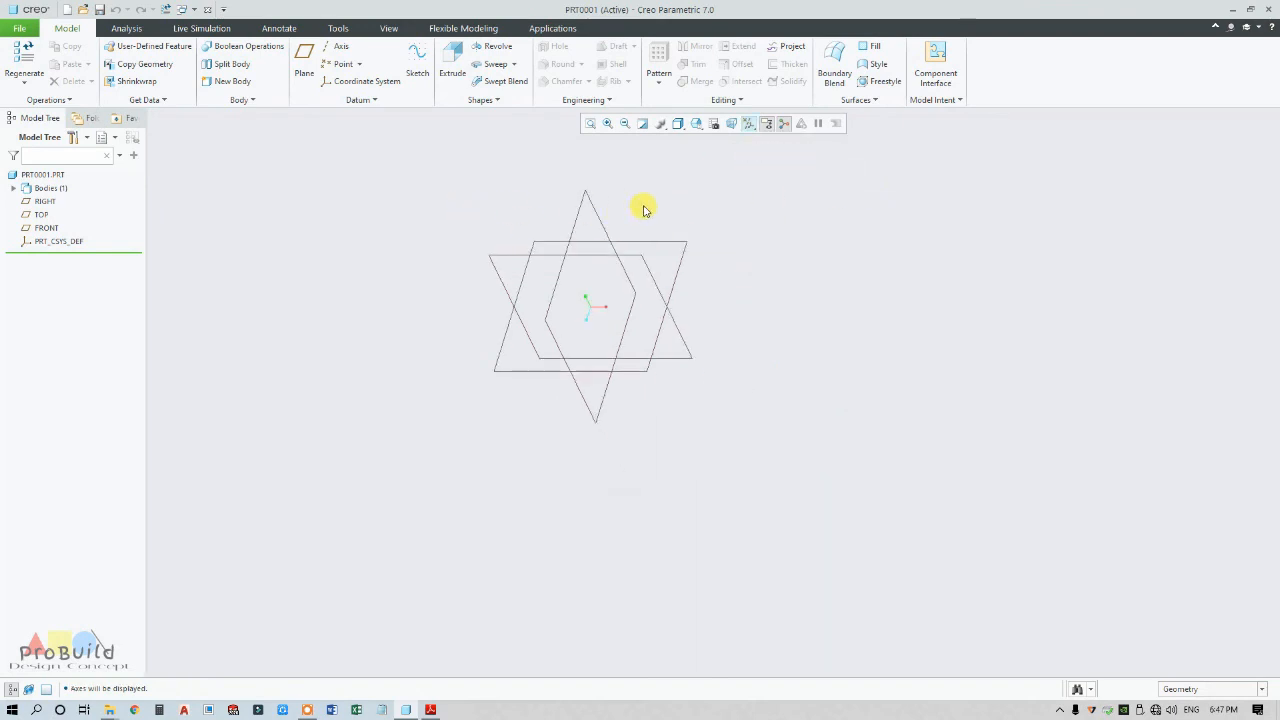
pyautogui.scroll(-2, 644, 205)
# Step: Start an Extrude with an internal sketch on the TOP plane, RIGHT as right-facing reference, and orient the view to the sketch plane
pyautogui.click(452, 55)
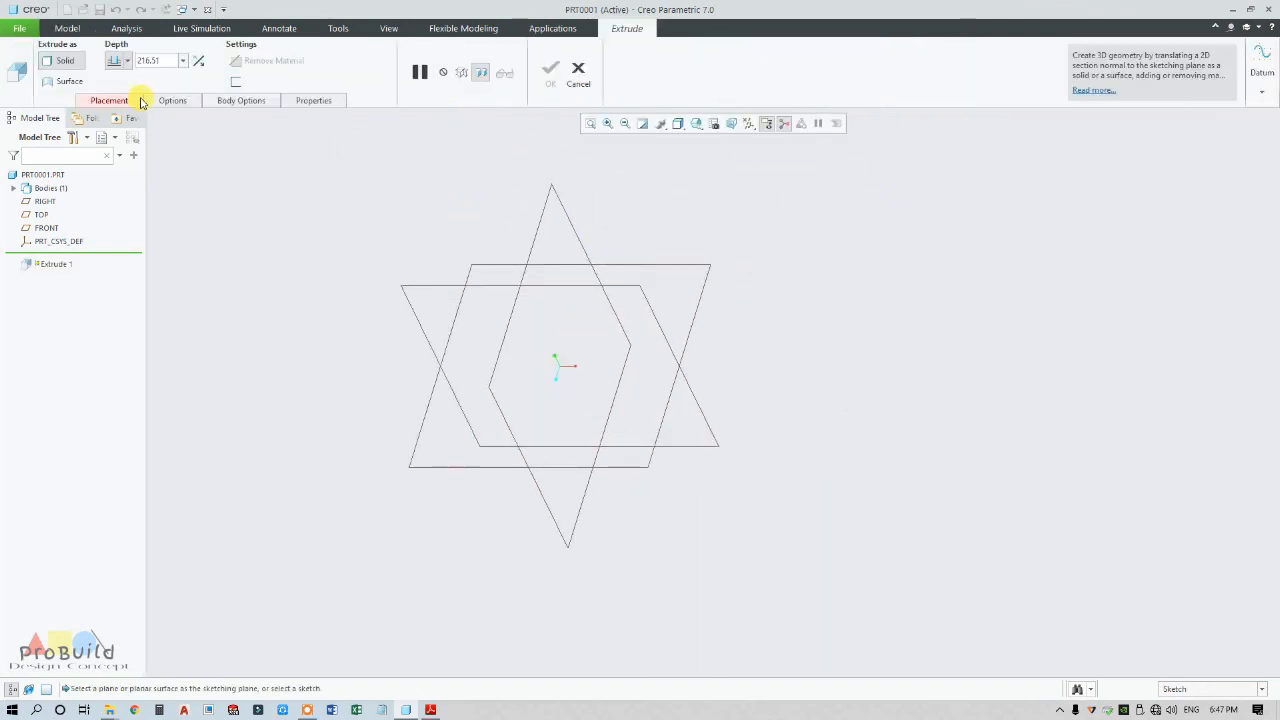
pyautogui.click(112, 100)
pyautogui.click(215, 146)
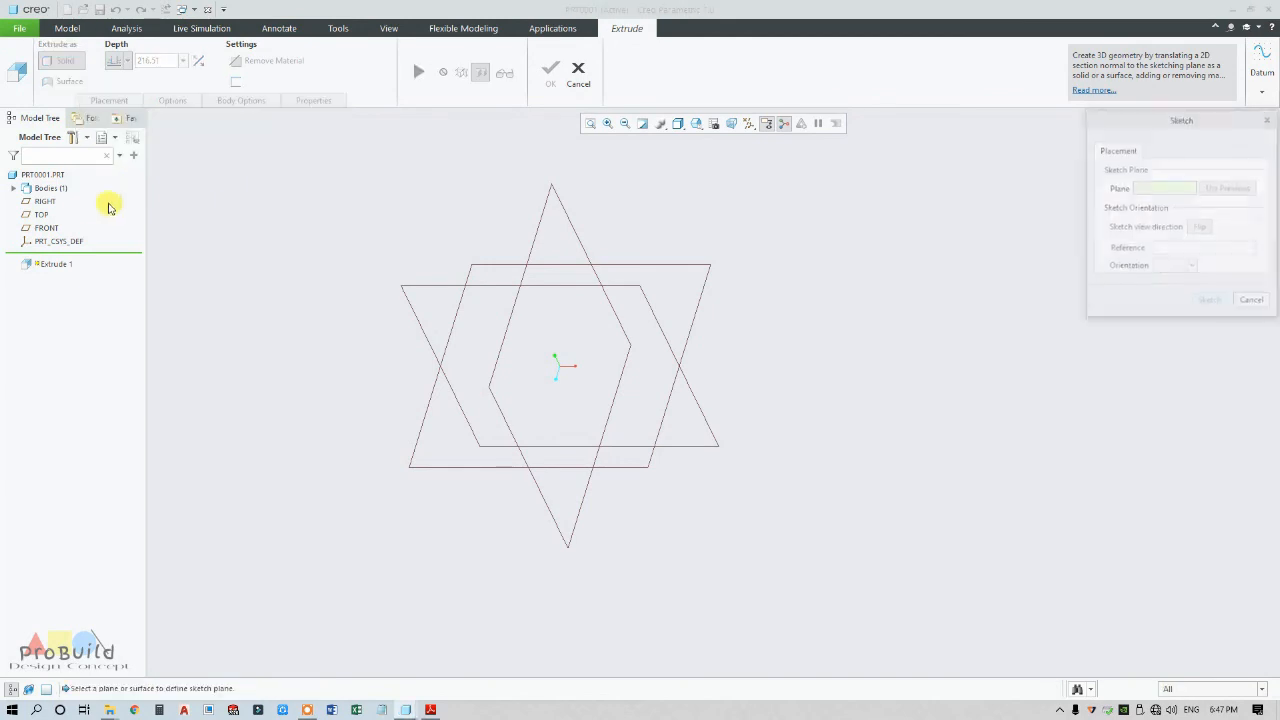
pyautogui.click(40, 214)
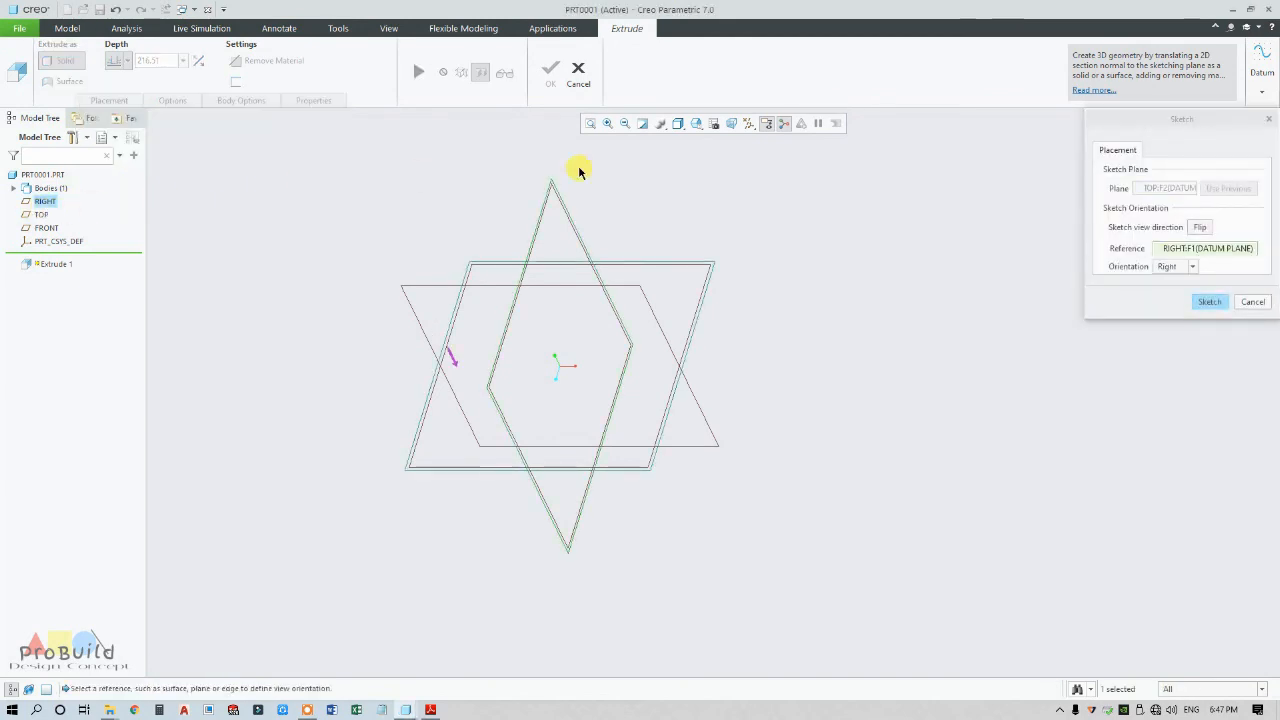
pyautogui.click(1208, 302)
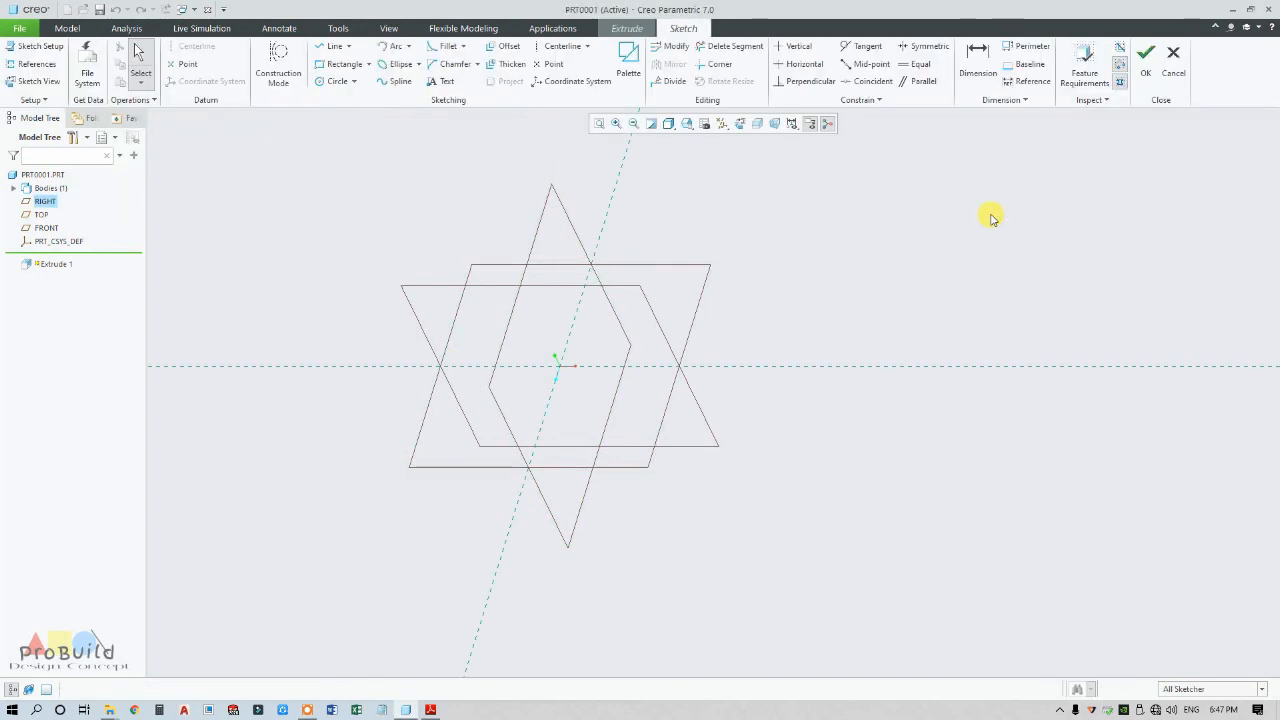
pyautogui.click(739, 124)
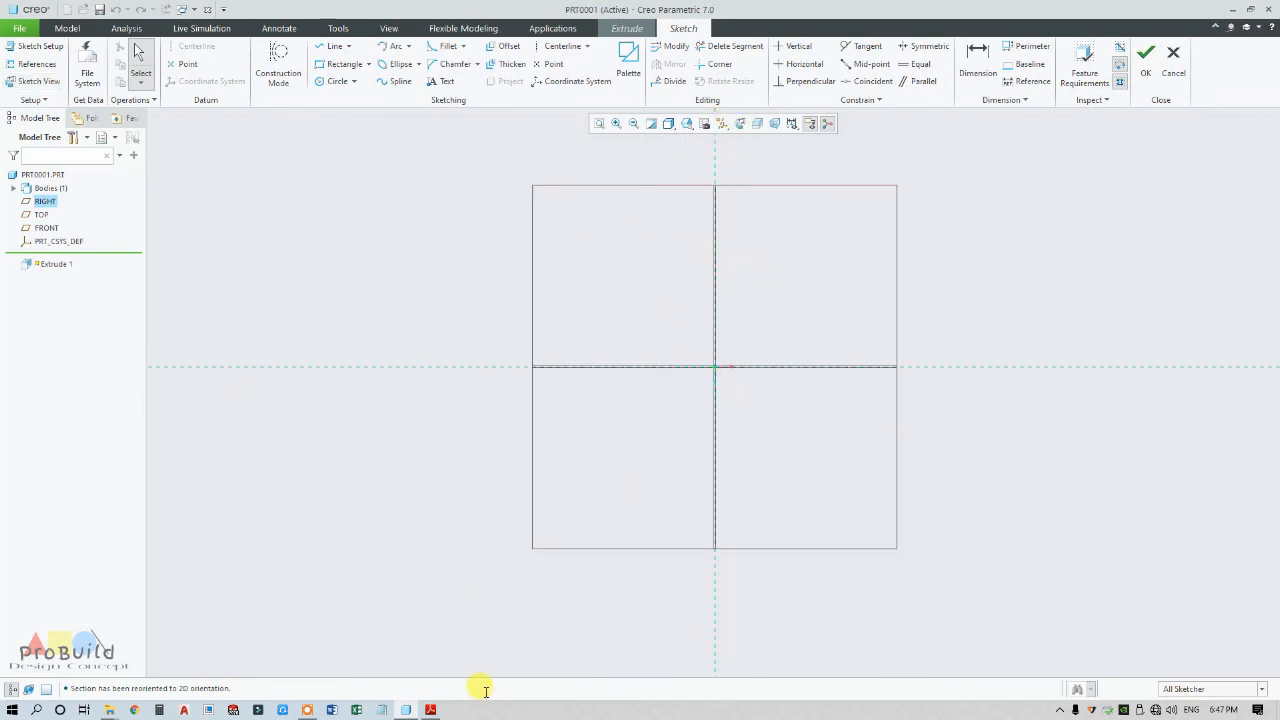
# Step: Consult the PDF drawing in Adobe Reader, and sketch concentric circles about 75 and 39 mm across, about 66 mm left of centre on the horizontal reference
pyautogui.click(430, 710)
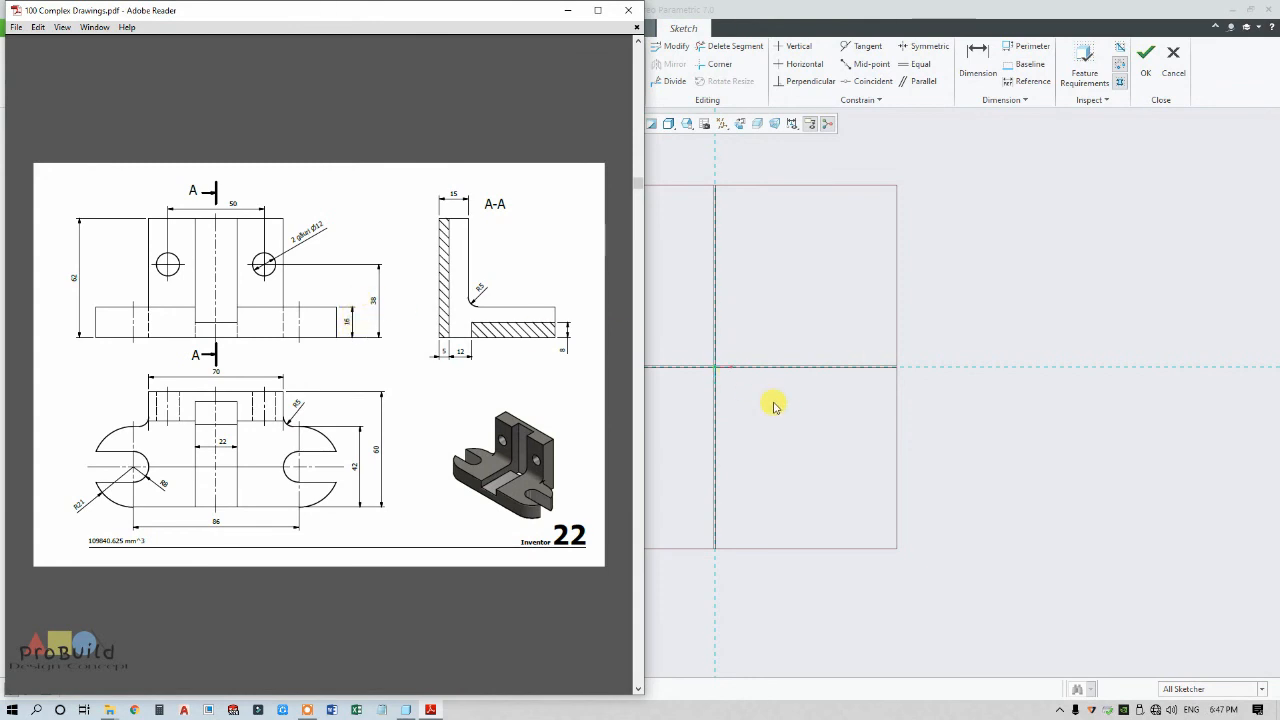
pyautogui.click(736, 445)
pyautogui.scroll(2, 563, 424)
pyautogui.scroll(-2, 778, 330)
pyautogui.click(336, 81)
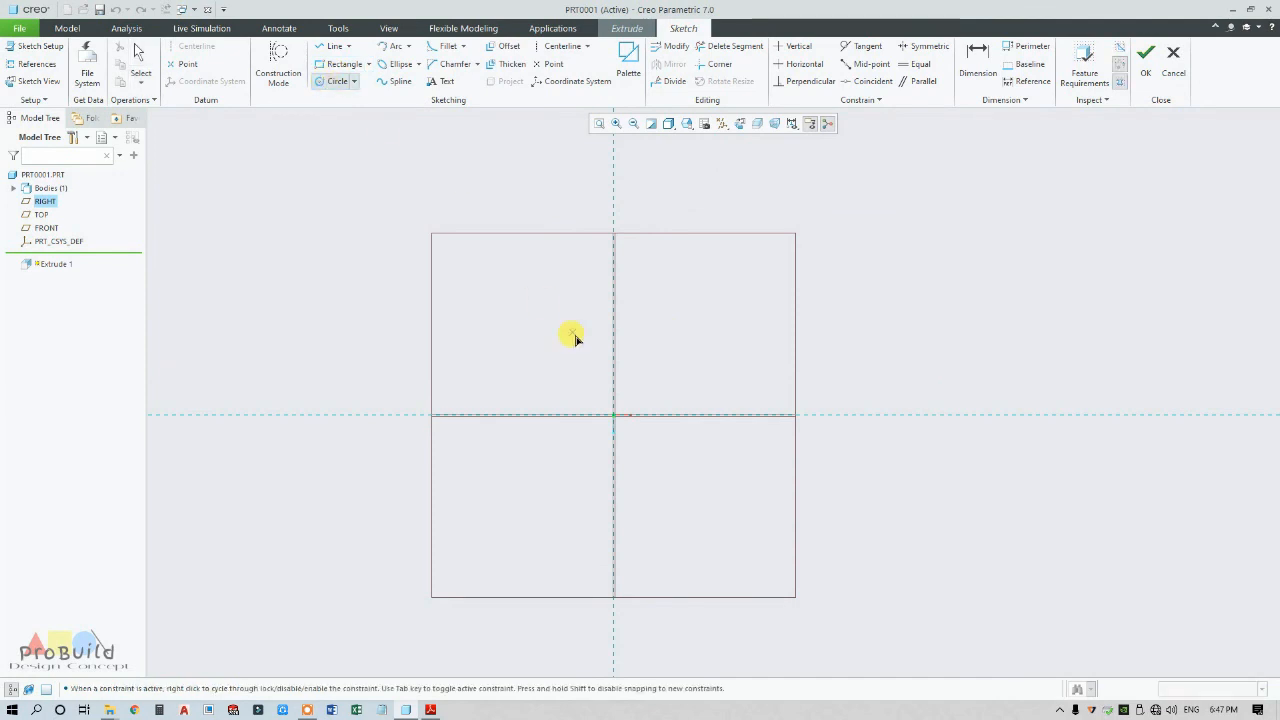
pyautogui.scroll(-3, 570, 440)
pyautogui.click(555, 389)
pyautogui.click(580, 352)
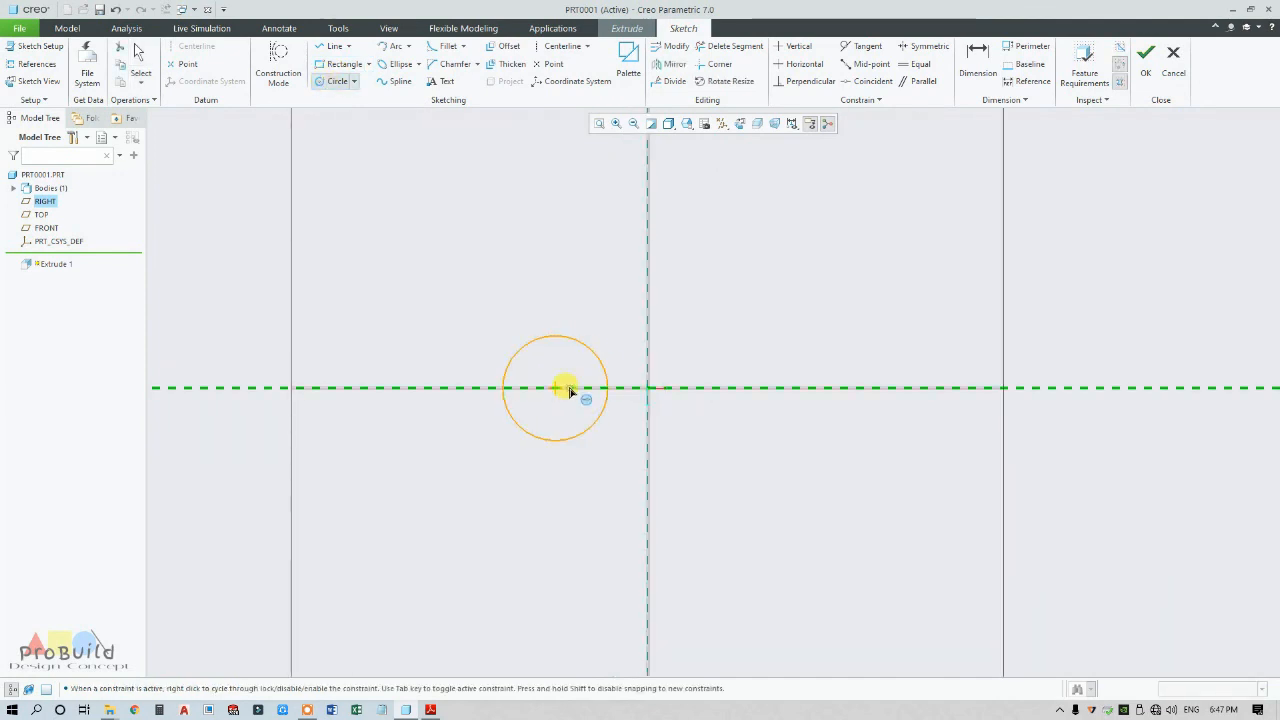
pyautogui.click(555, 388)
pyautogui.click(578, 378)
pyautogui.middleClick(640, 400)
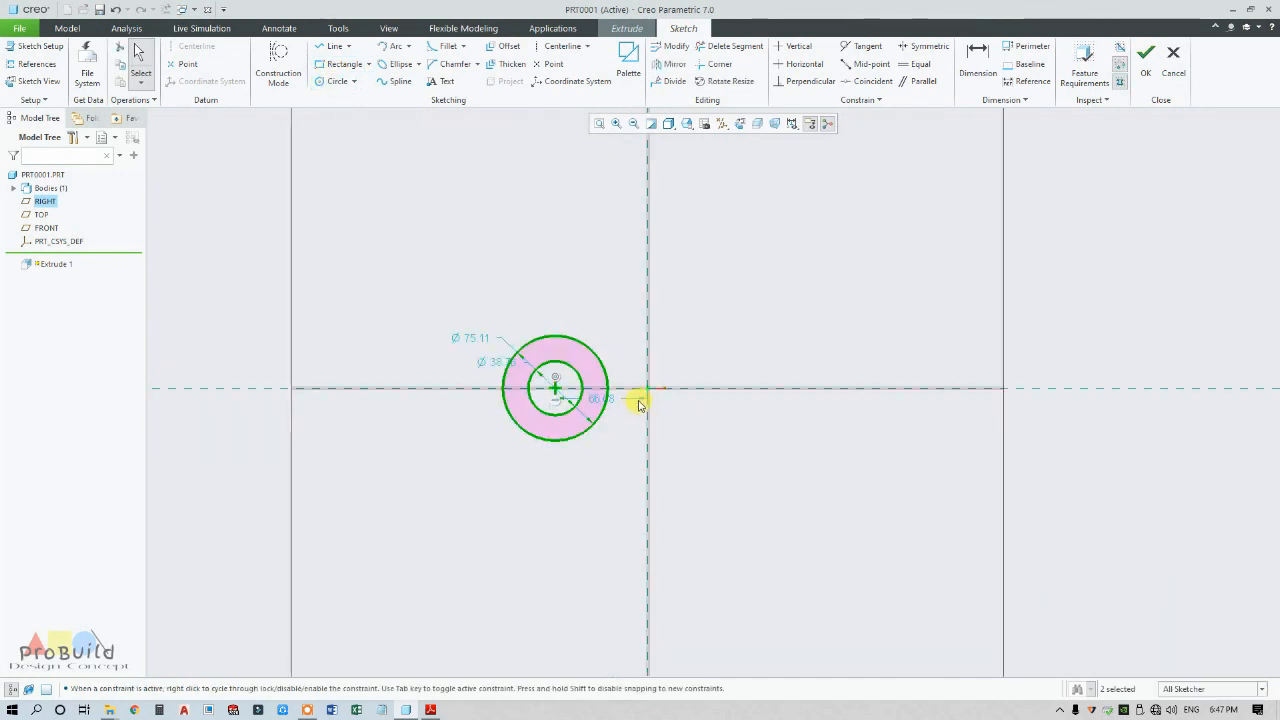
# Step: Set the inner circle's diameter to 16, the outer circle's to 42, and their centre's distance from the vertical reference to 43
pyautogui.scroll(-3, 640, 400)
pyautogui.doubleClick(389, 328)
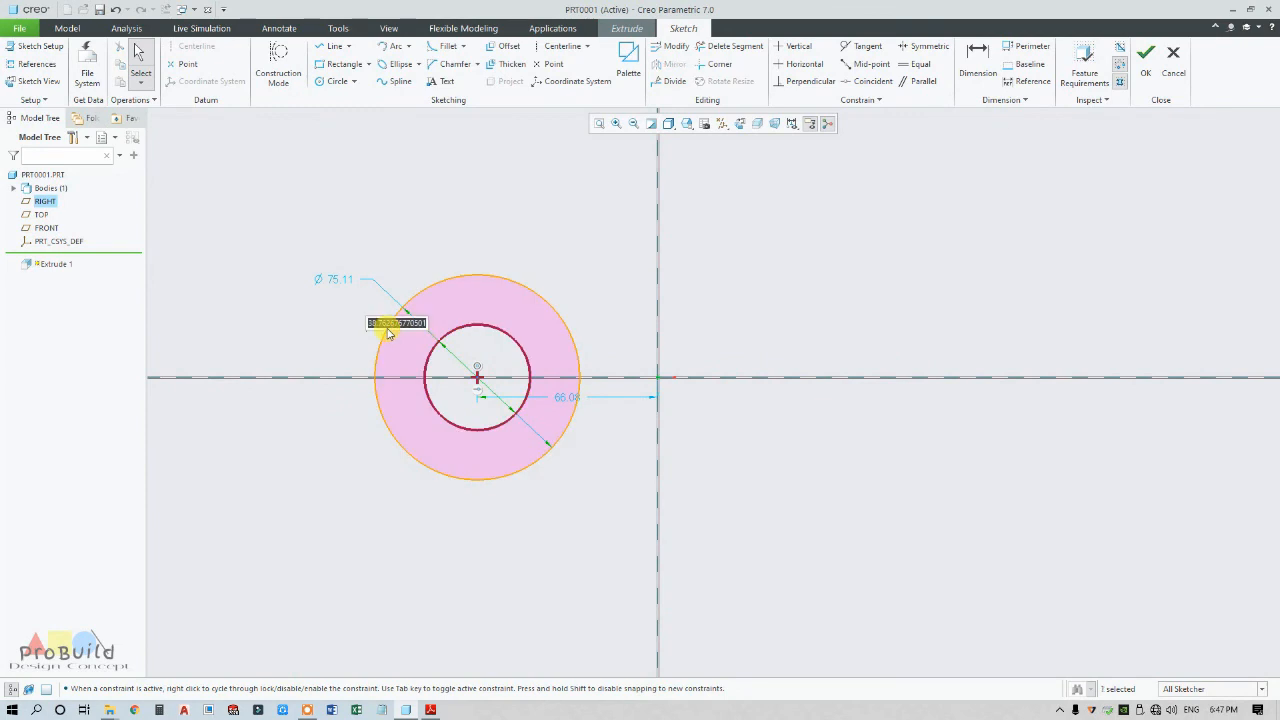
pyautogui.write('16')
pyautogui.press('Return')
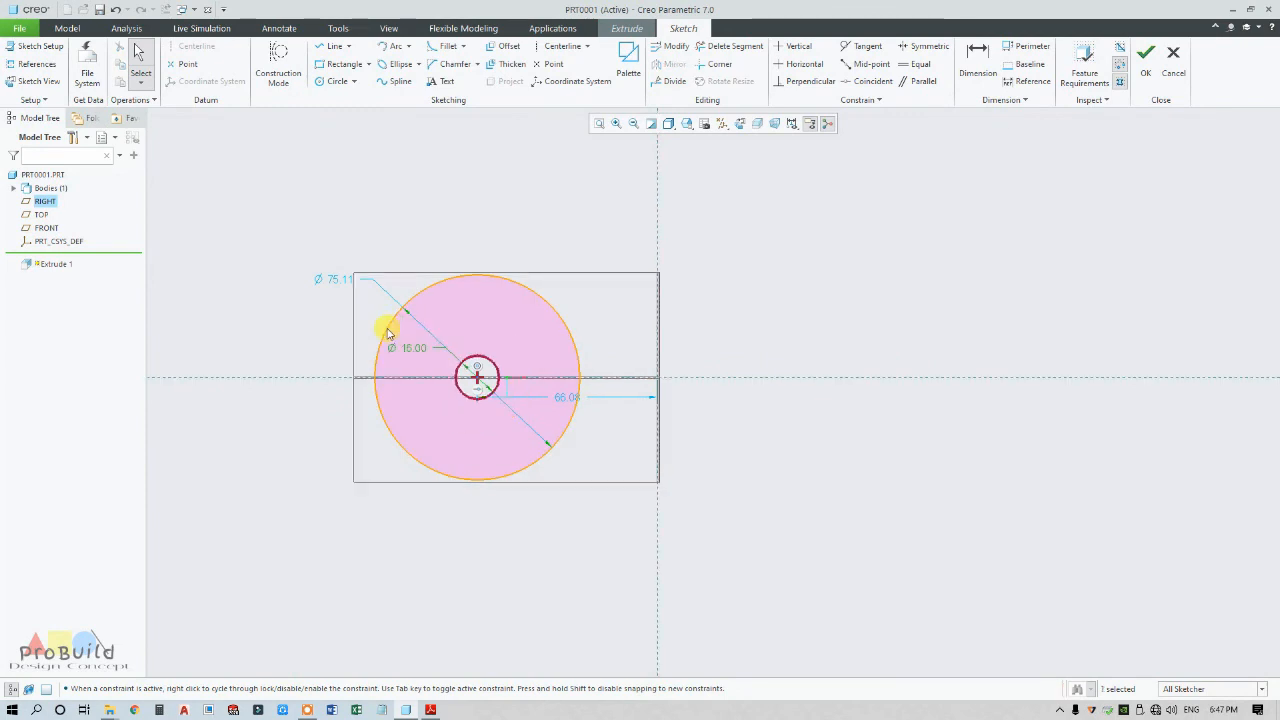
pyautogui.doubleClick(343, 283)
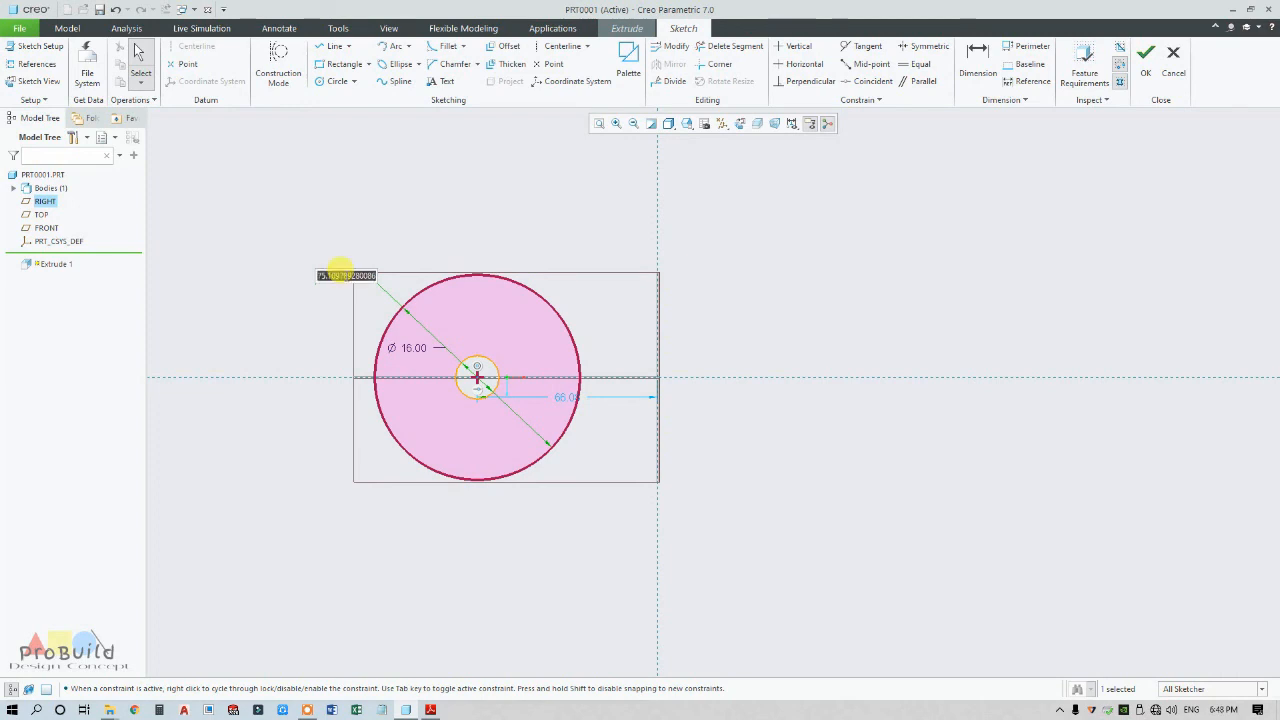
pyautogui.press('Return')
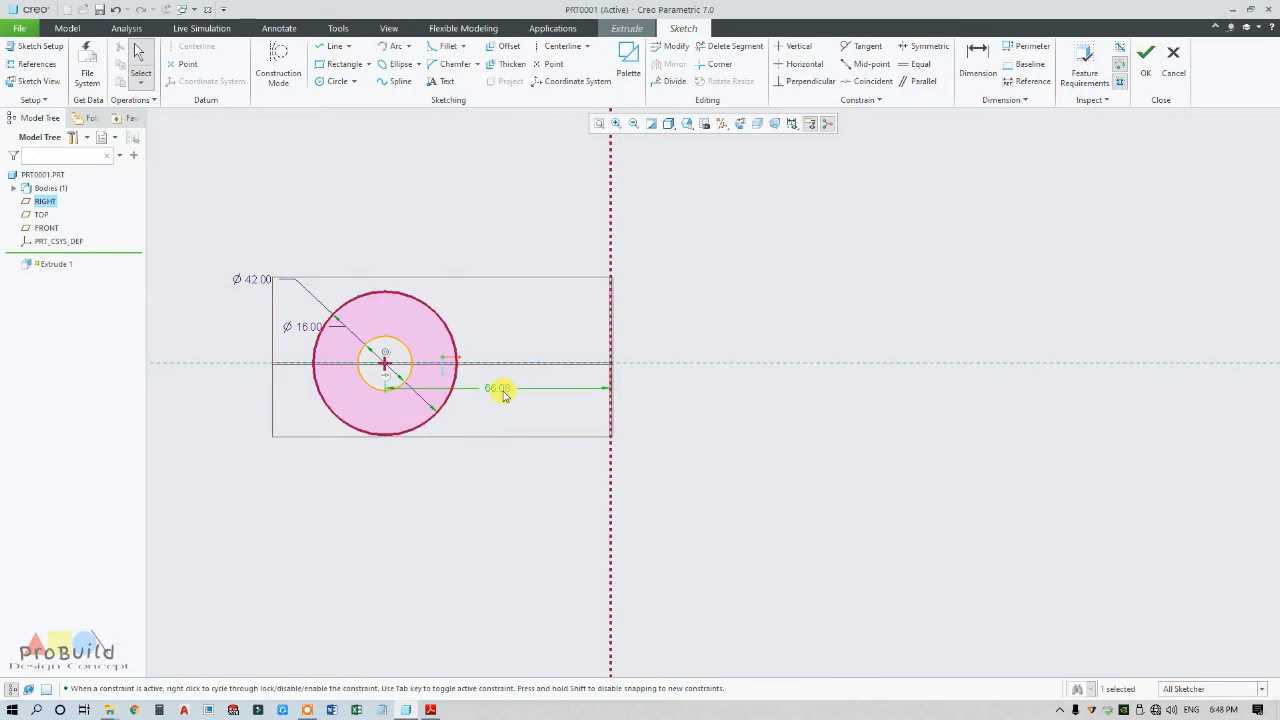
pyautogui.doubleClick(504, 392)
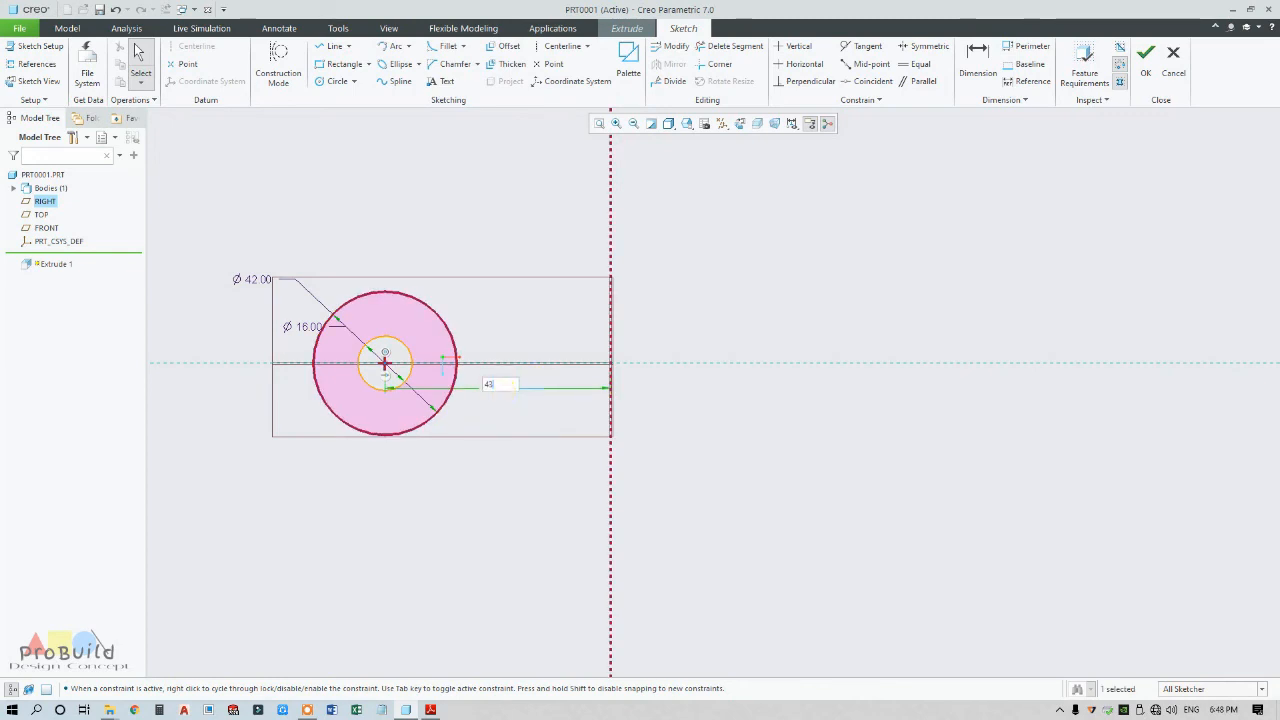
pyautogui.press('Return')
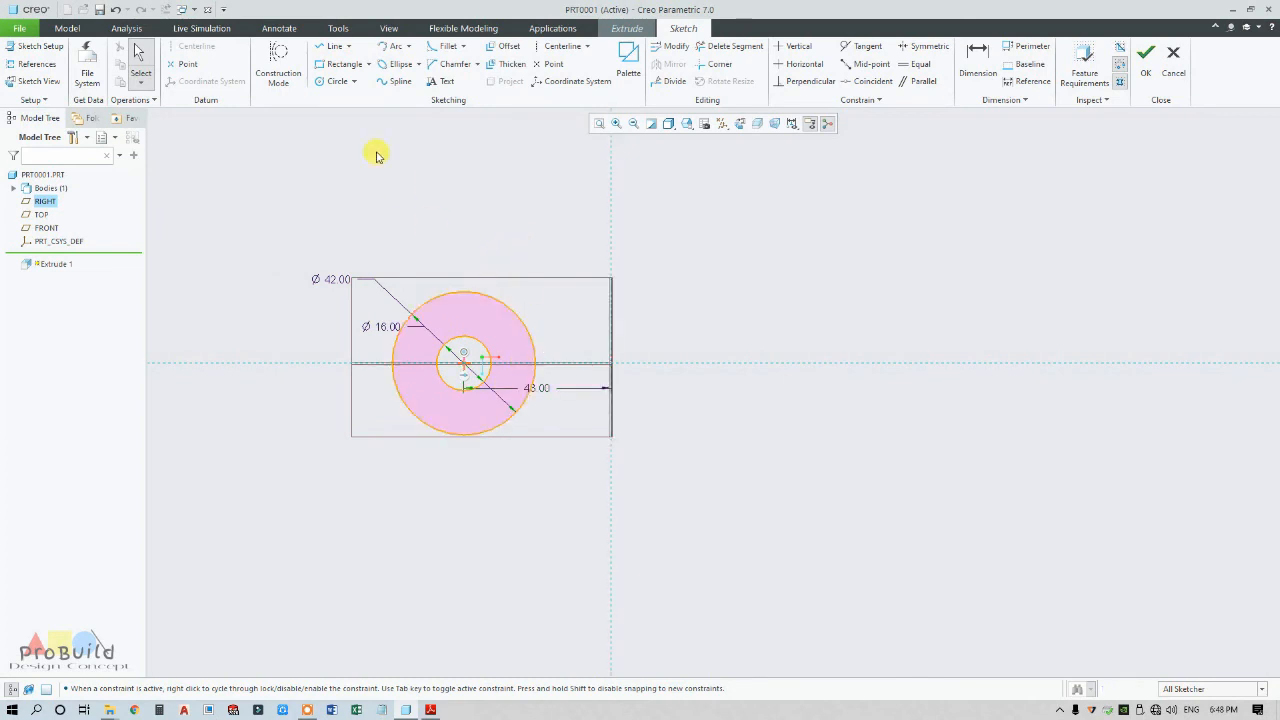
# Step: Draw two horizontal lines from the top and bottom of the 16 mm circle to the left side of the 42 mm circle
pyautogui.click(334, 47)
pyautogui.scroll(-3, 430, 345)
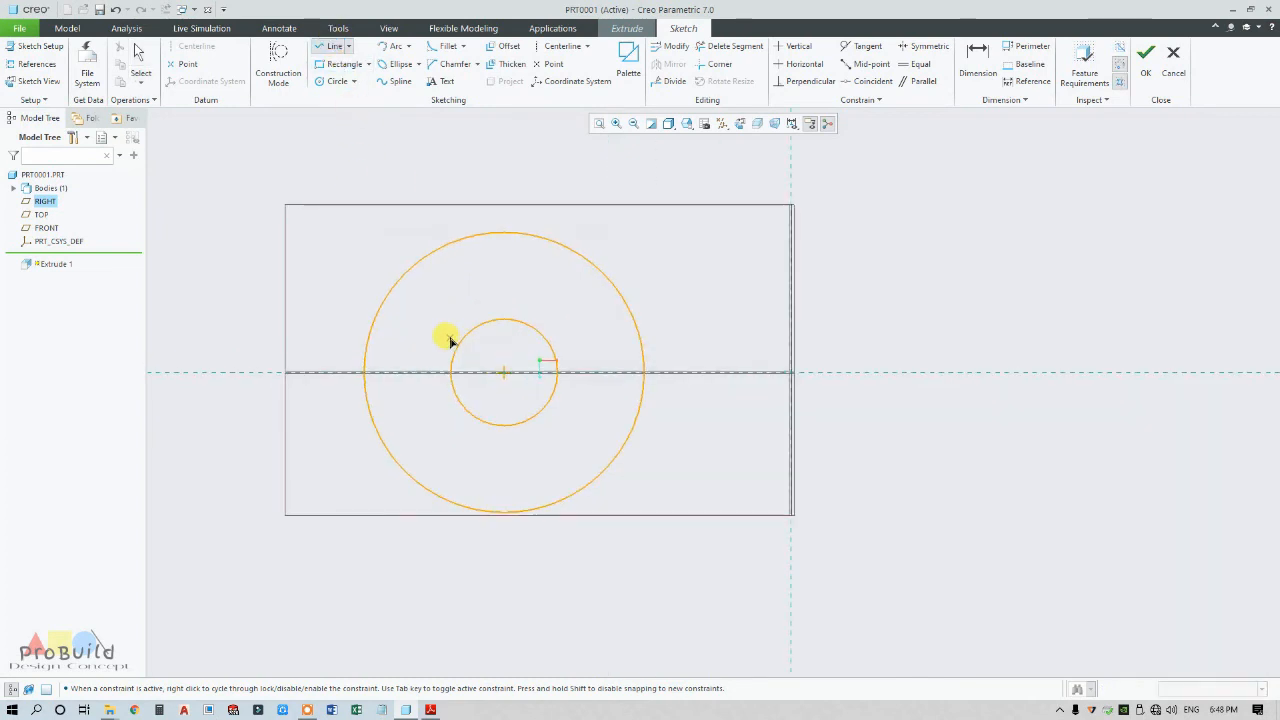
pyautogui.click(504, 319)
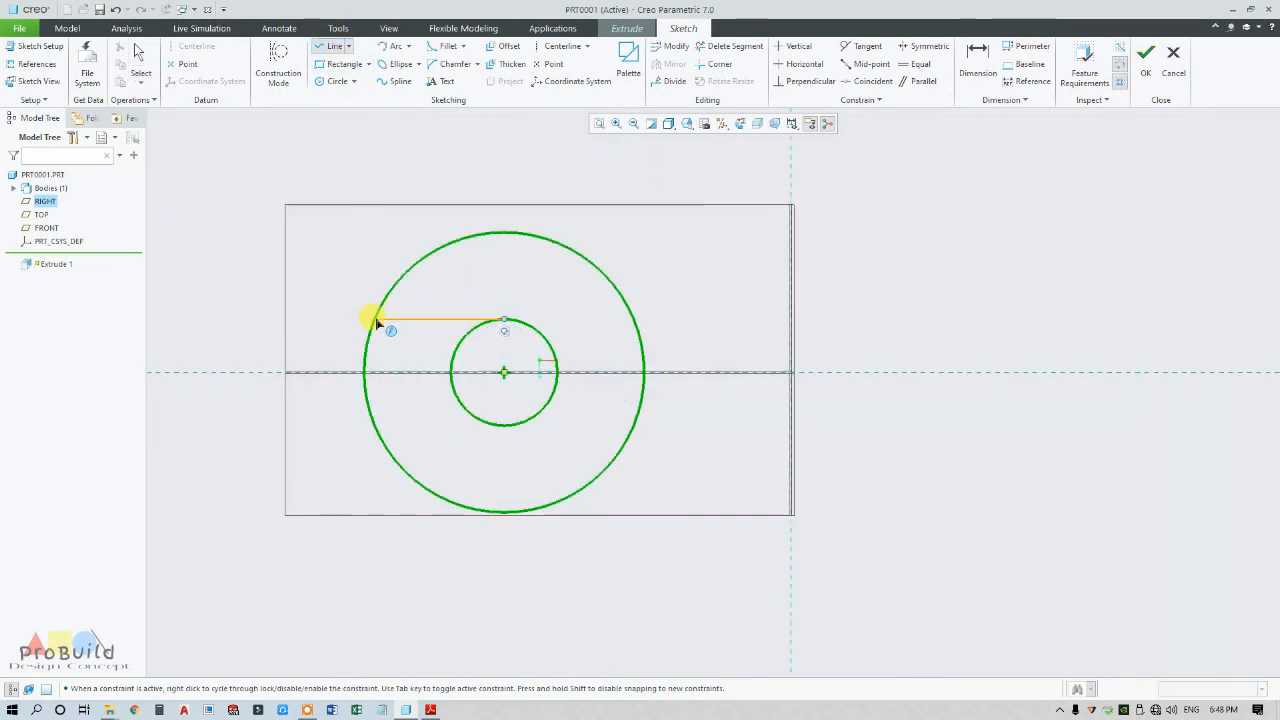
pyautogui.click(376, 319)
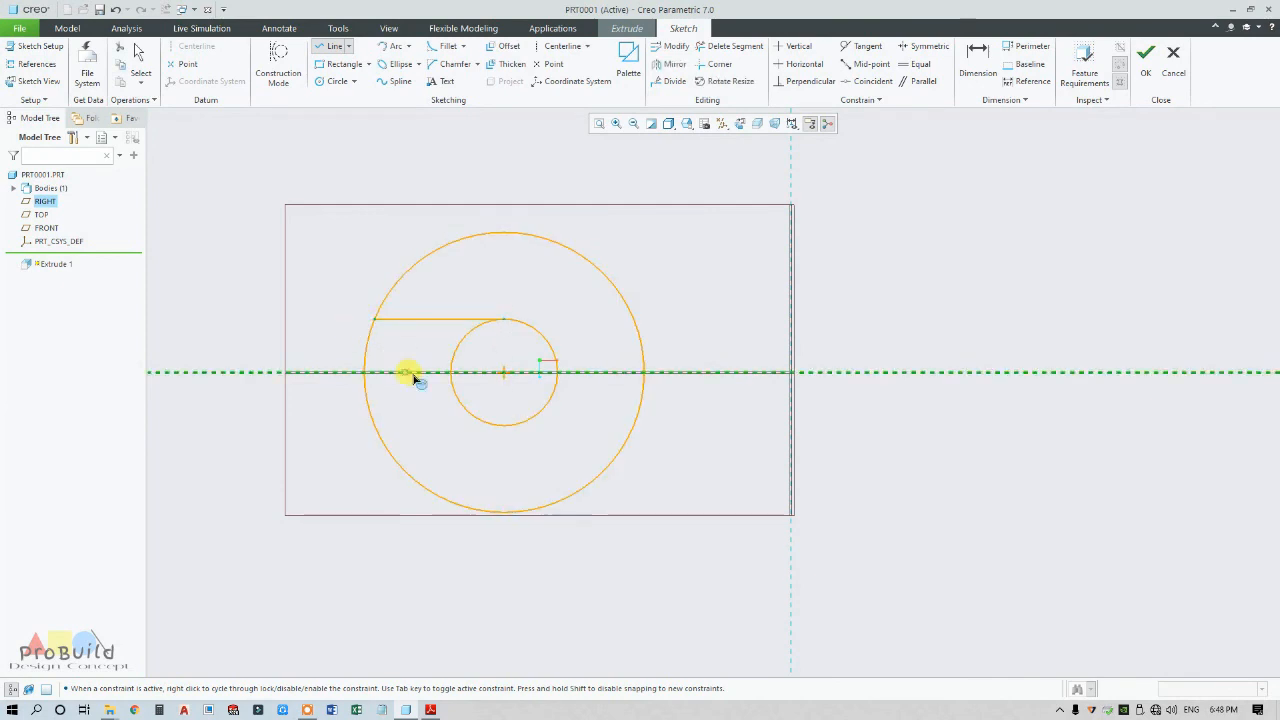
pyautogui.click(504, 425)
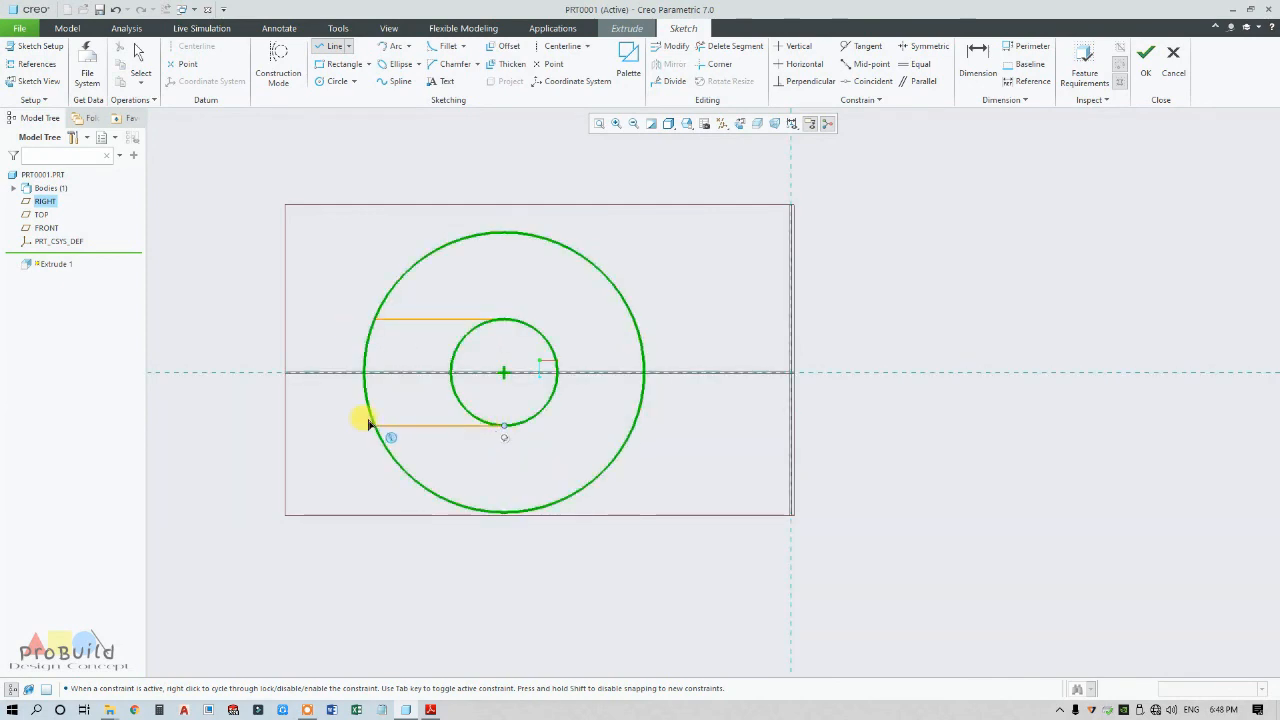
pyautogui.click(374, 425)
pyautogui.middleClick(340, 418)
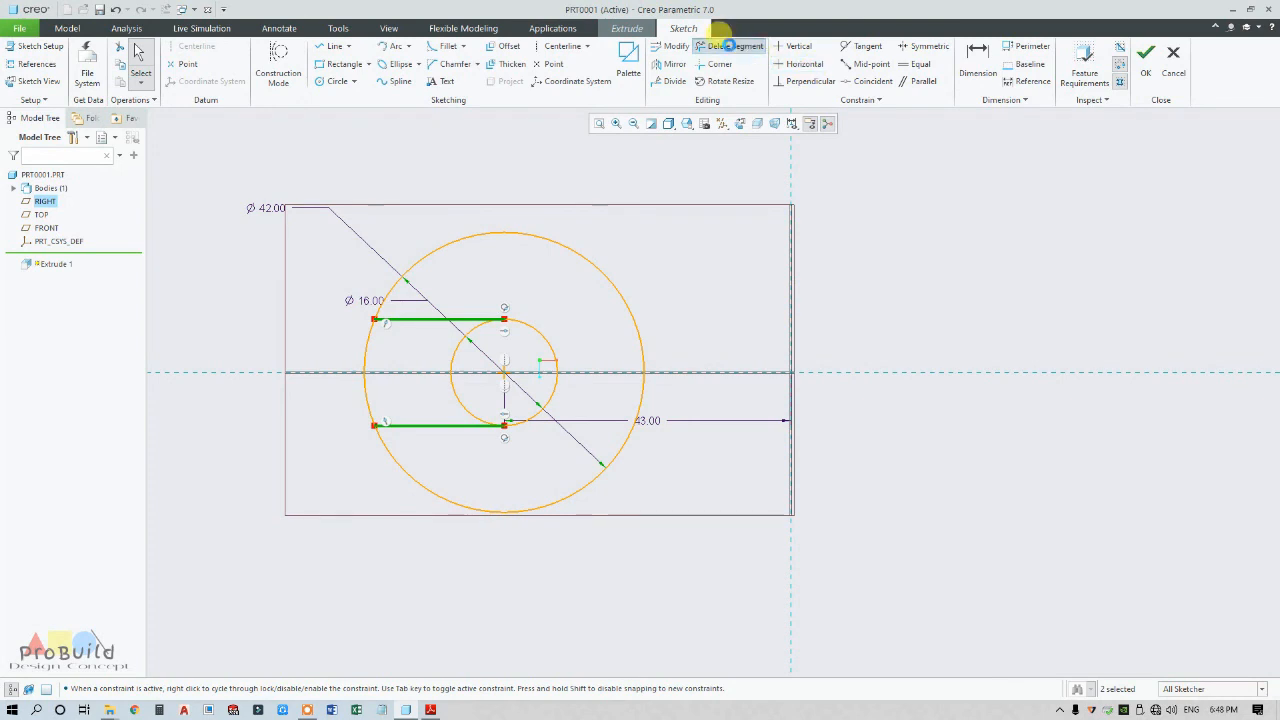
# Step: Trim the left arcs of both circles between the two horizontal lines to leave an open slot
pyautogui.click(705, 46)
pyautogui.click(365, 360)
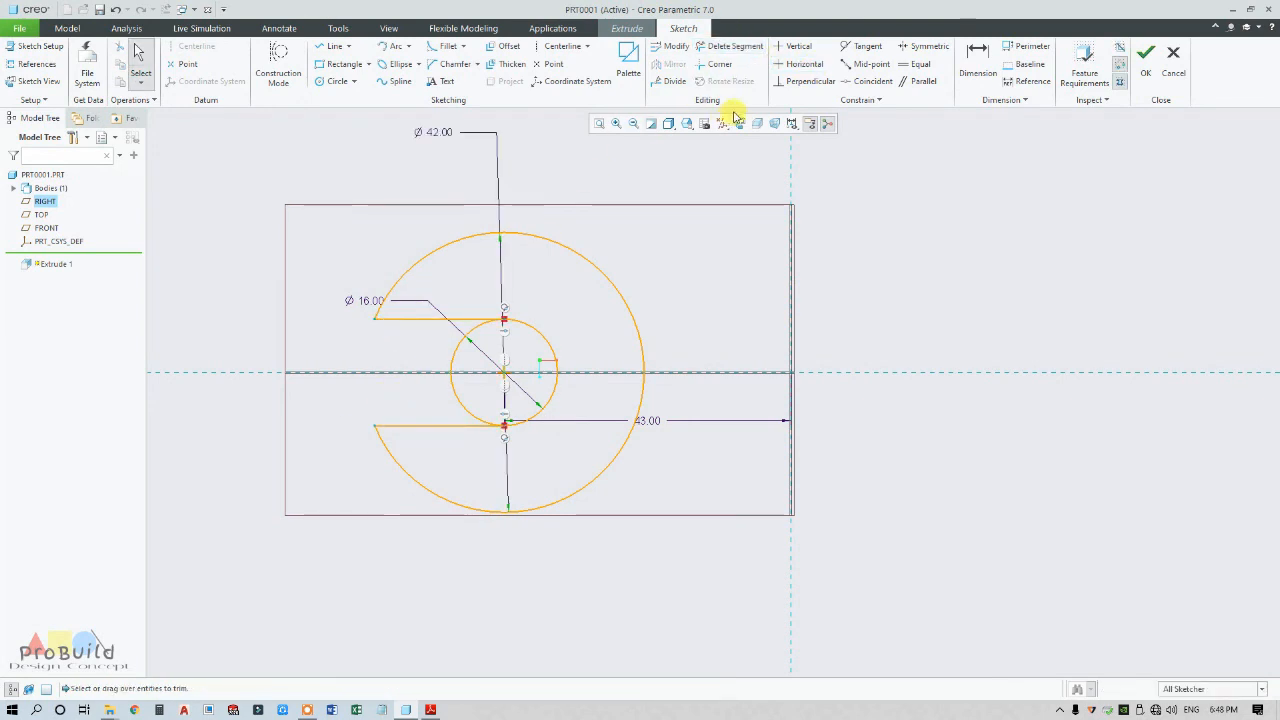
pyautogui.click(703, 46)
pyautogui.click(454, 366)
pyautogui.middleClick(422, 398)
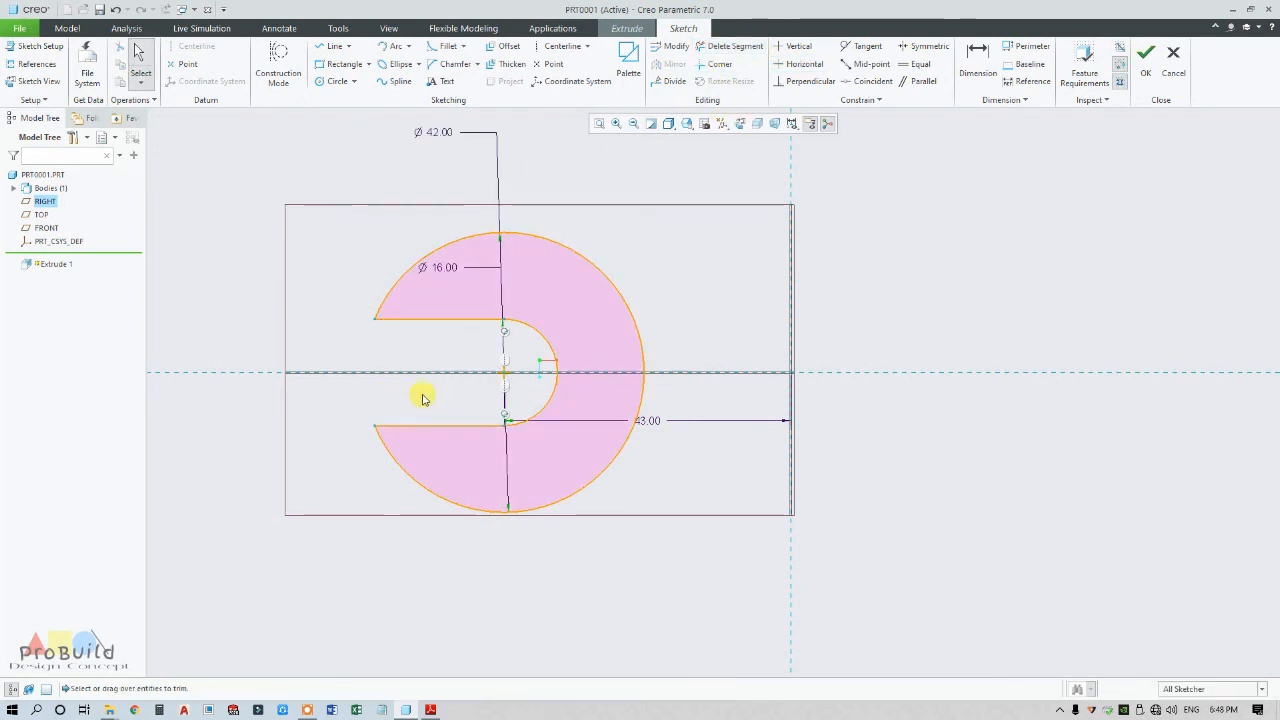
# Step: Mirror the whole slotted circle profile about the vertical reference
pyautogui.scroll(3, 422, 405)
pyautogui.moveTo(371, 293); pyautogui.dragTo(540, 518)
pyautogui.click(674, 64)
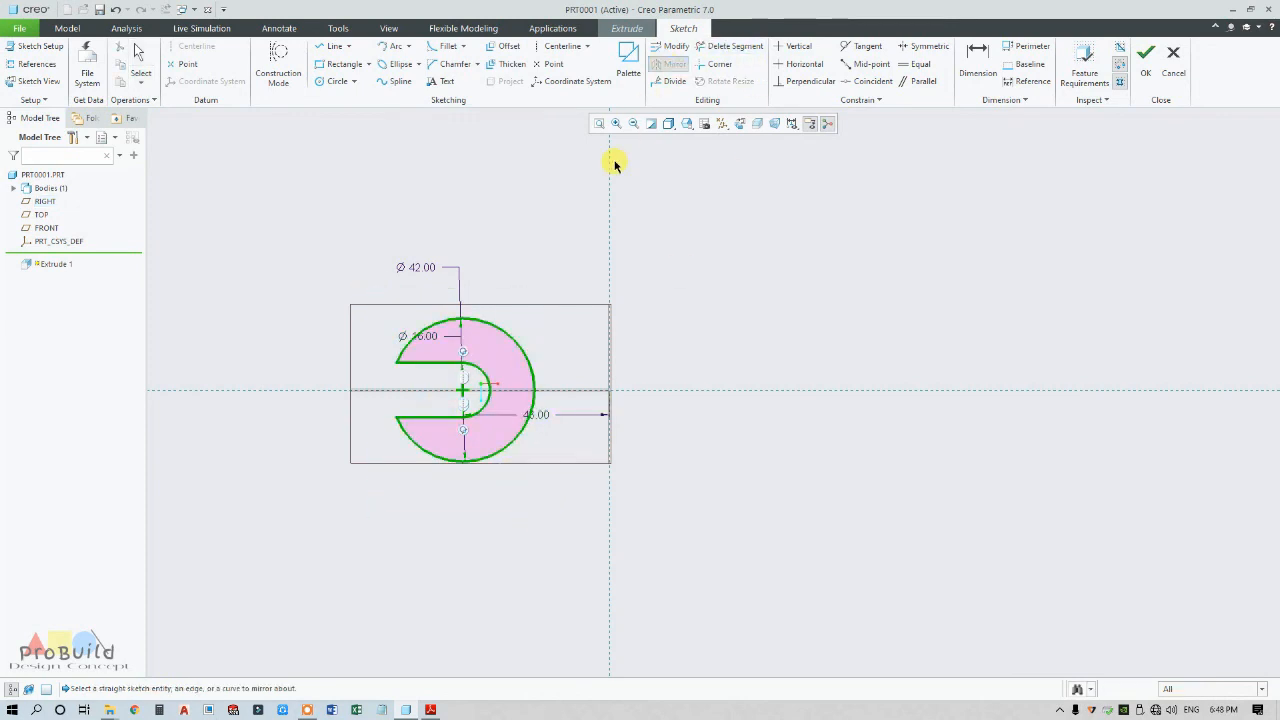
pyautogui.click(609, 229)
# Step: Connect the two outer arcs with tangent lines along their upper and lower sides
pyautogui.click(348, 46)
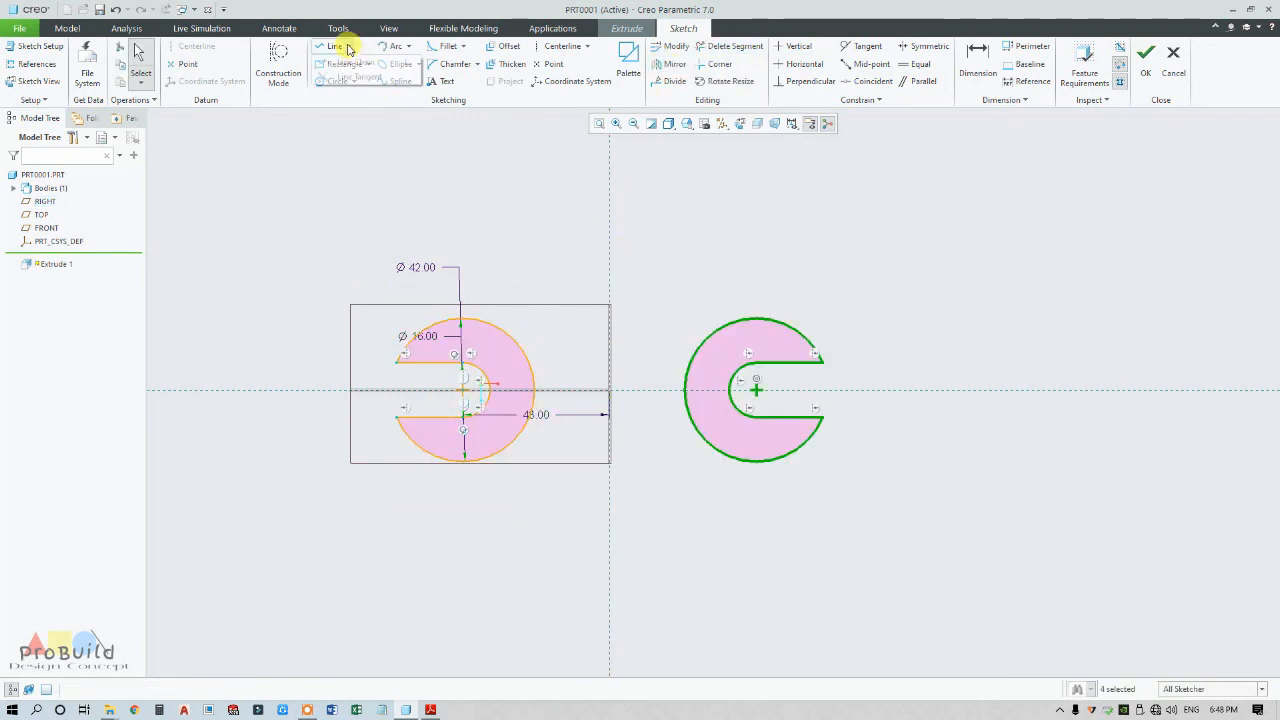
pyautogui.click(358, 79)
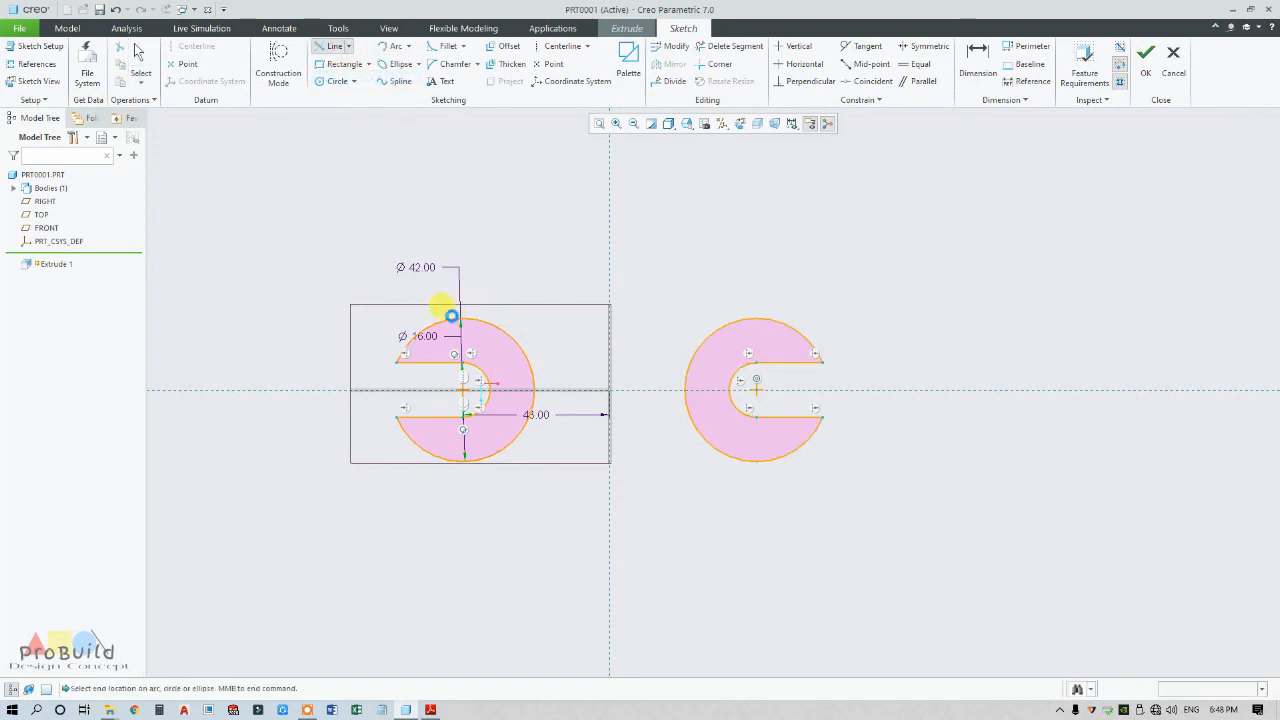
pyautogui.click(455, 318)
pyautogui.click(750, 320)
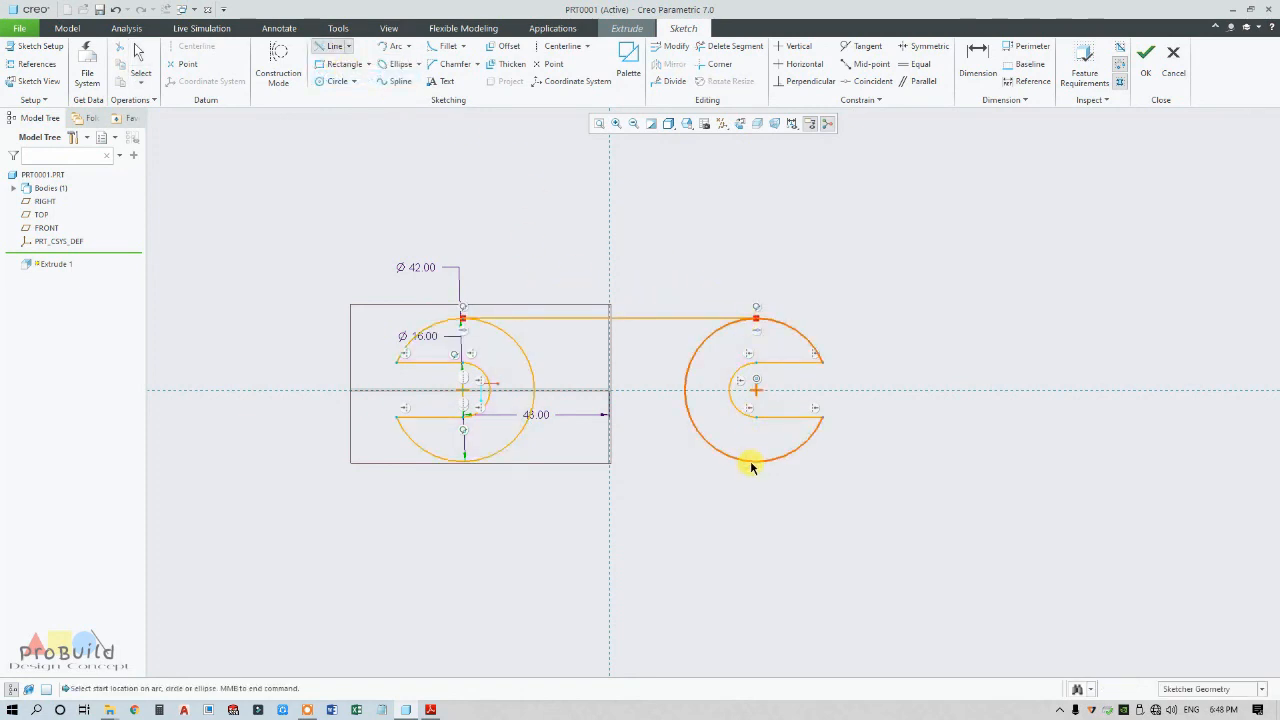
pyautogui.click(466, 455)
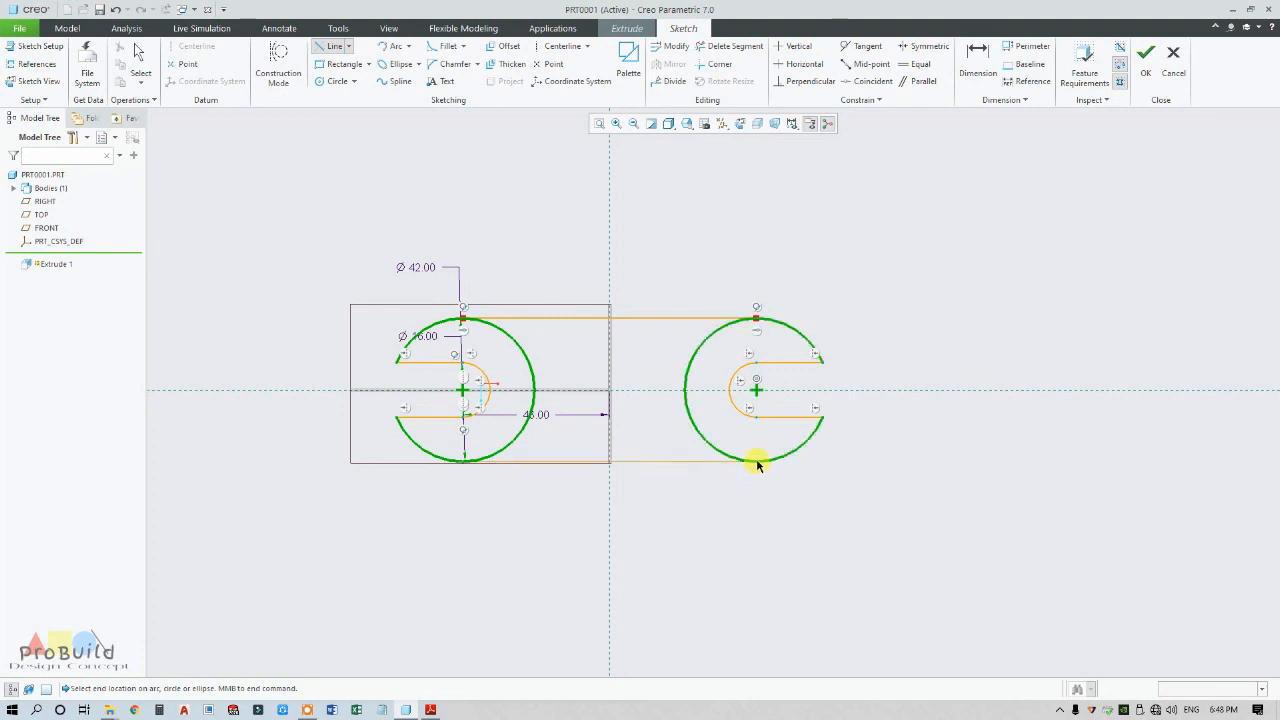
pyautogui.click(755, 462)
pyautogui.middleClick(866, 229)
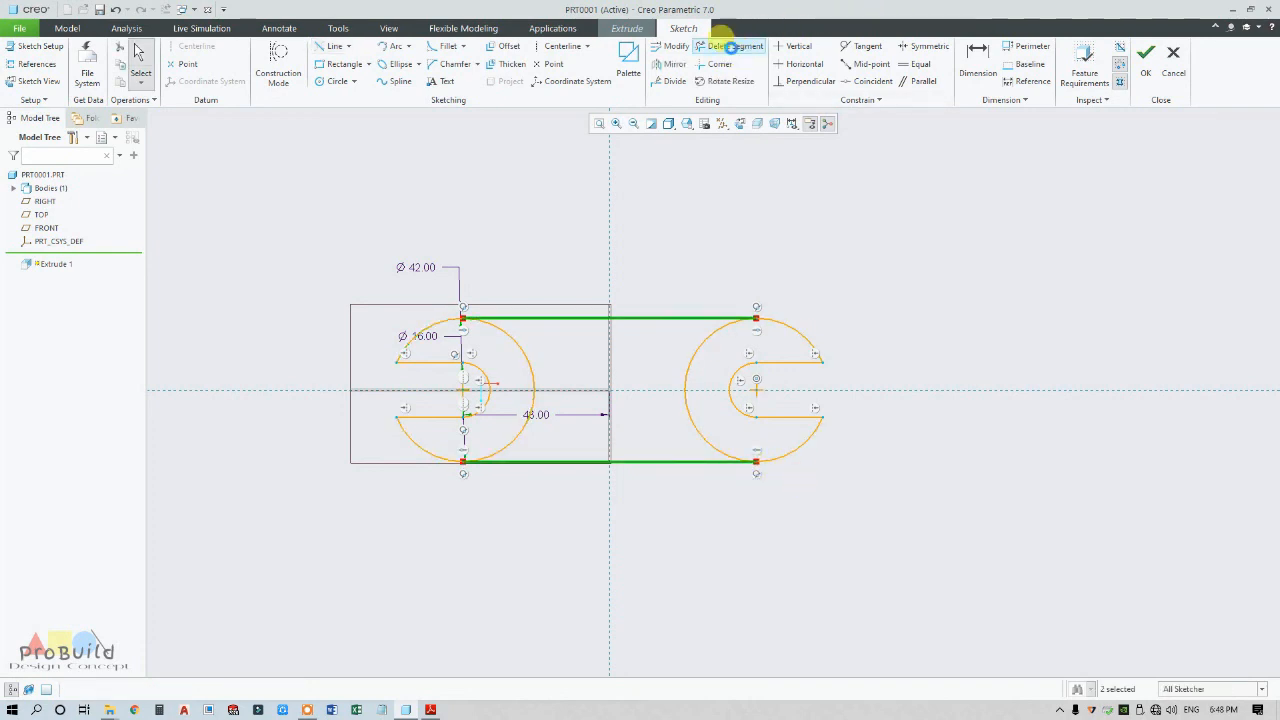
# Step: Trim the inner arcs of both 42 mm circles between the two tangent lines to leave one closed plate outline
pyautogui.click(730, 46)
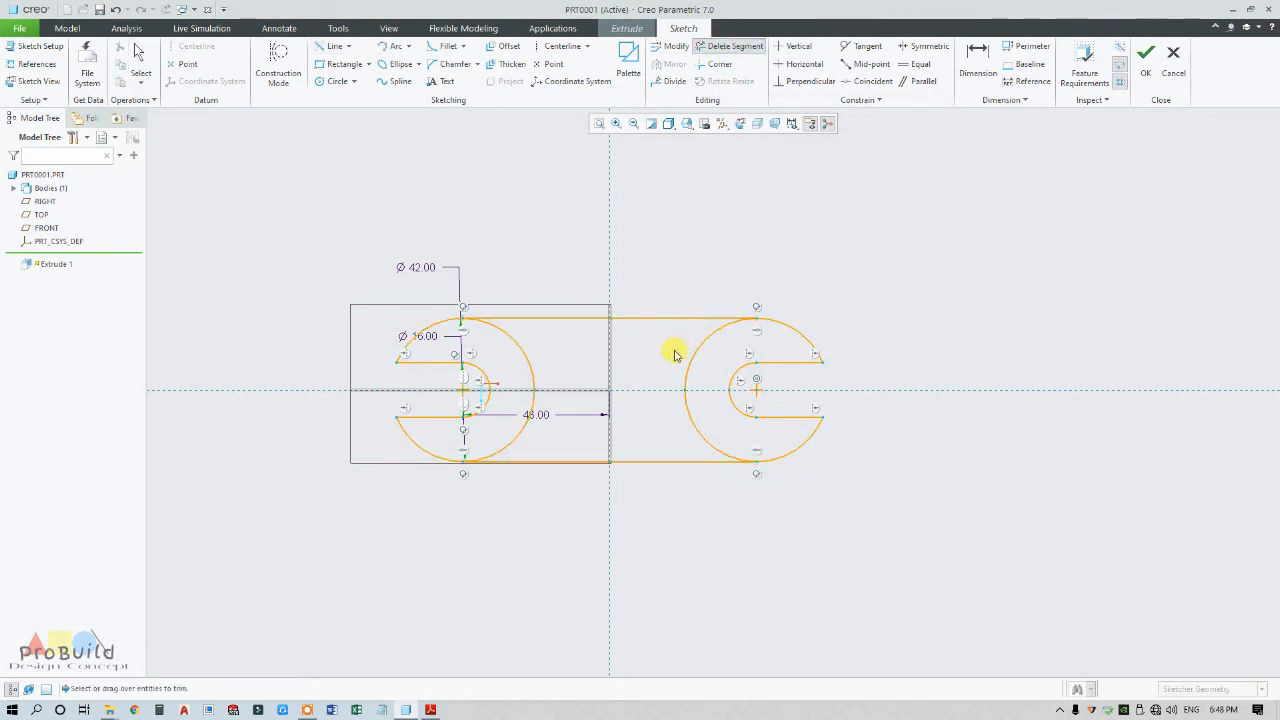
pyautogui.click(686, 366)
pyautogui.click(540, 444)
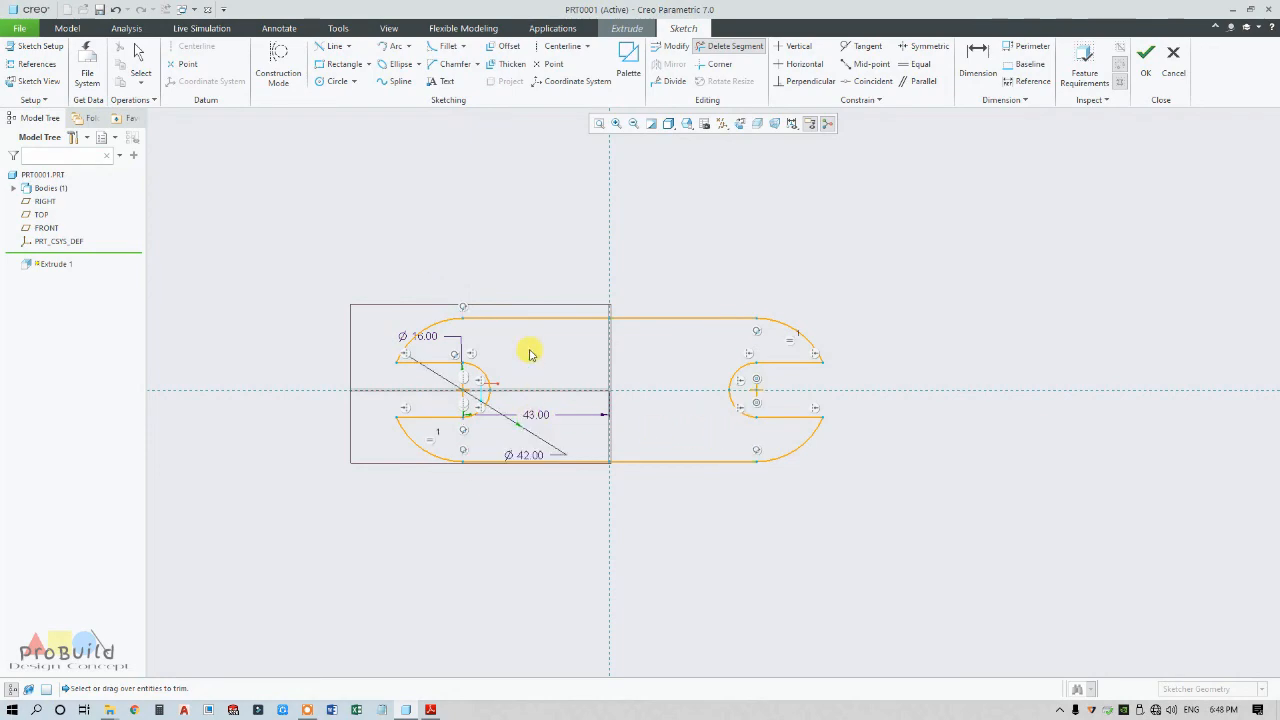
pyautogui.middleClick(563, 366)
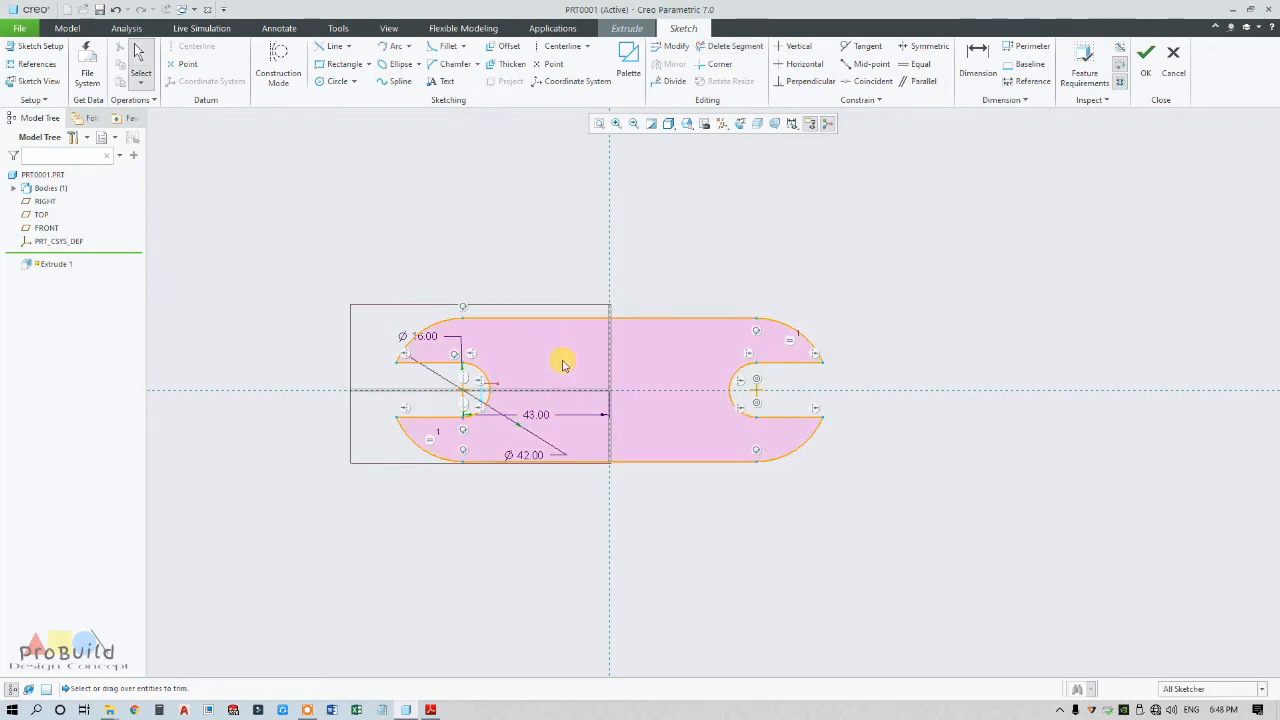
# Step: Finish the plate sketch and extrude it as a solid to a depth of 16 mm
pyautogui.click(1155, 95)
pyautogui.moveTo(714, 351)
pyautogui.mouseDown(button='middle')
pyautogui.moveTo(651, 351)
pyautogui.moveTo(658, 368)
pyautogui.moveTo(742, 303)
pyautogui.moveTo(677, 337)
pyautogui.moveTo(743, 326)
pyautogui.mouseUp(button='middle')
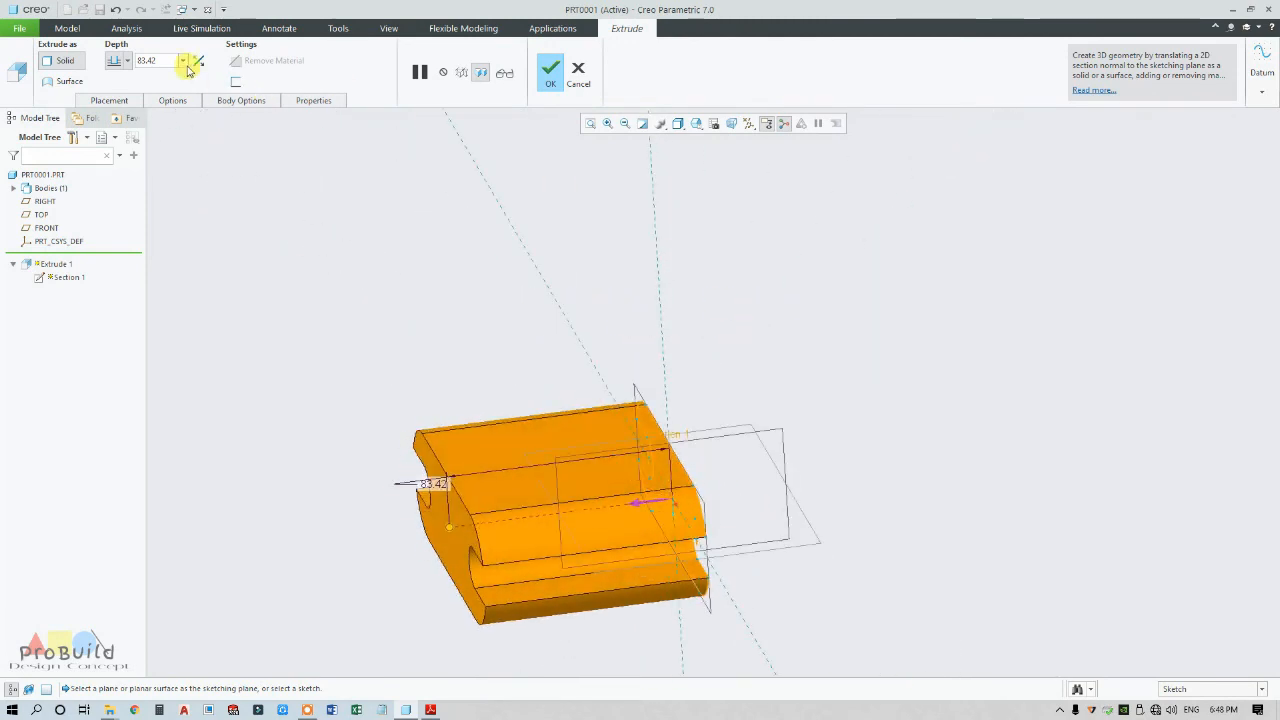
pyautogui.write('16')
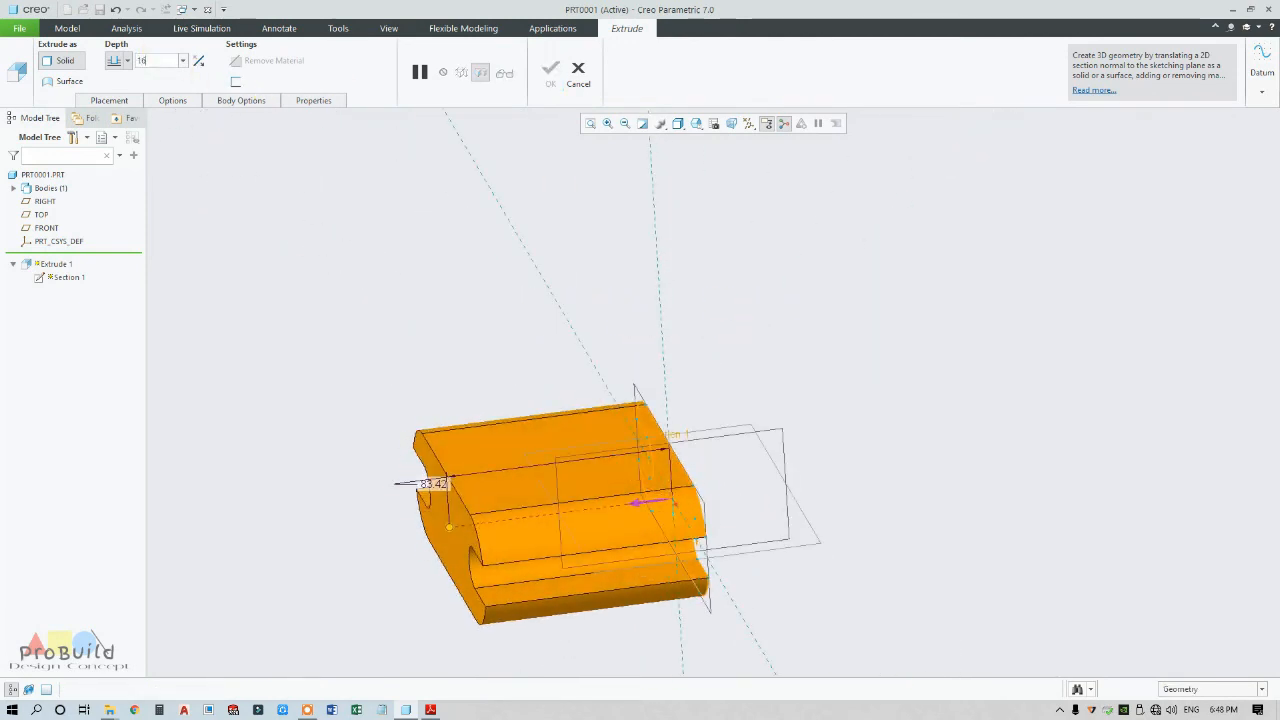
pyautogui.press('Return')
pyautogui.moveTo(606, 389); pyautogui.dragTo(678, 433, button='middle')
pyautogui.click(547, 72)
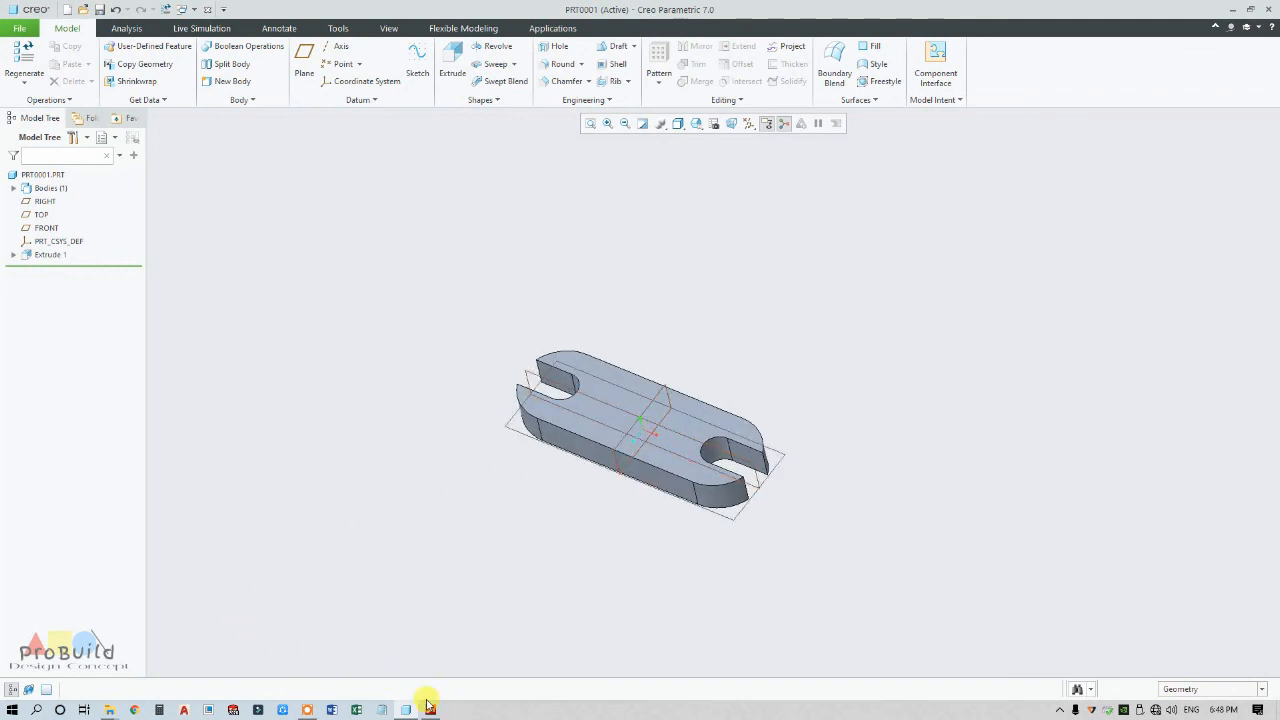
# Step: Consult drawing 22, start an extrude sketch on the plate's large upper face facing the sketch plane, and switch the display to Hidden Line
pyautogui.click(430, 709)
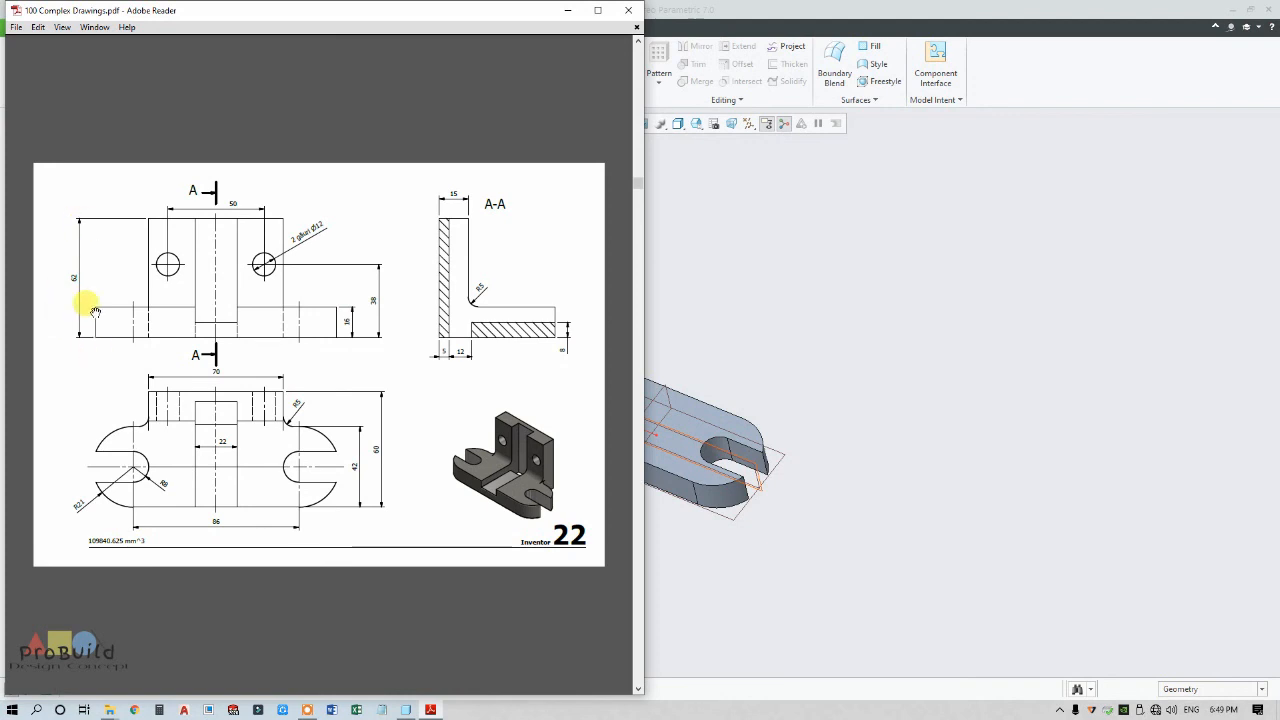
pyautogui.click(812, 366)
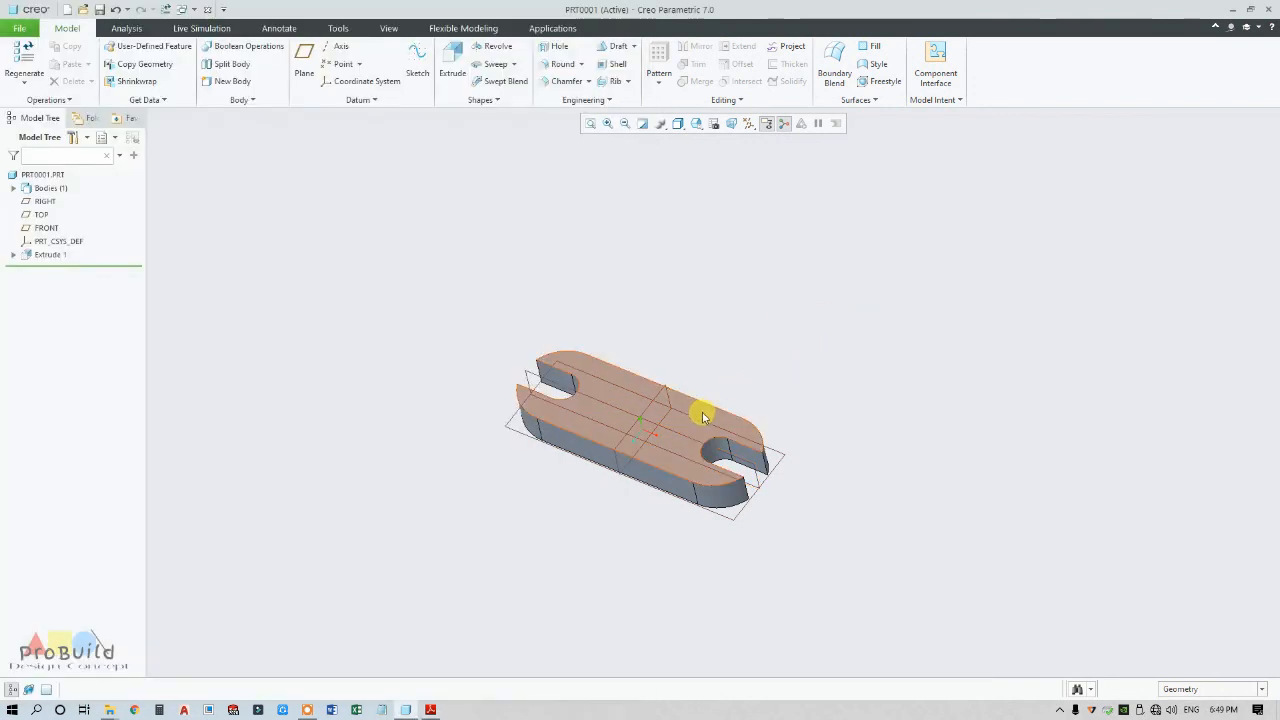
pyautogui.click(702, 411)
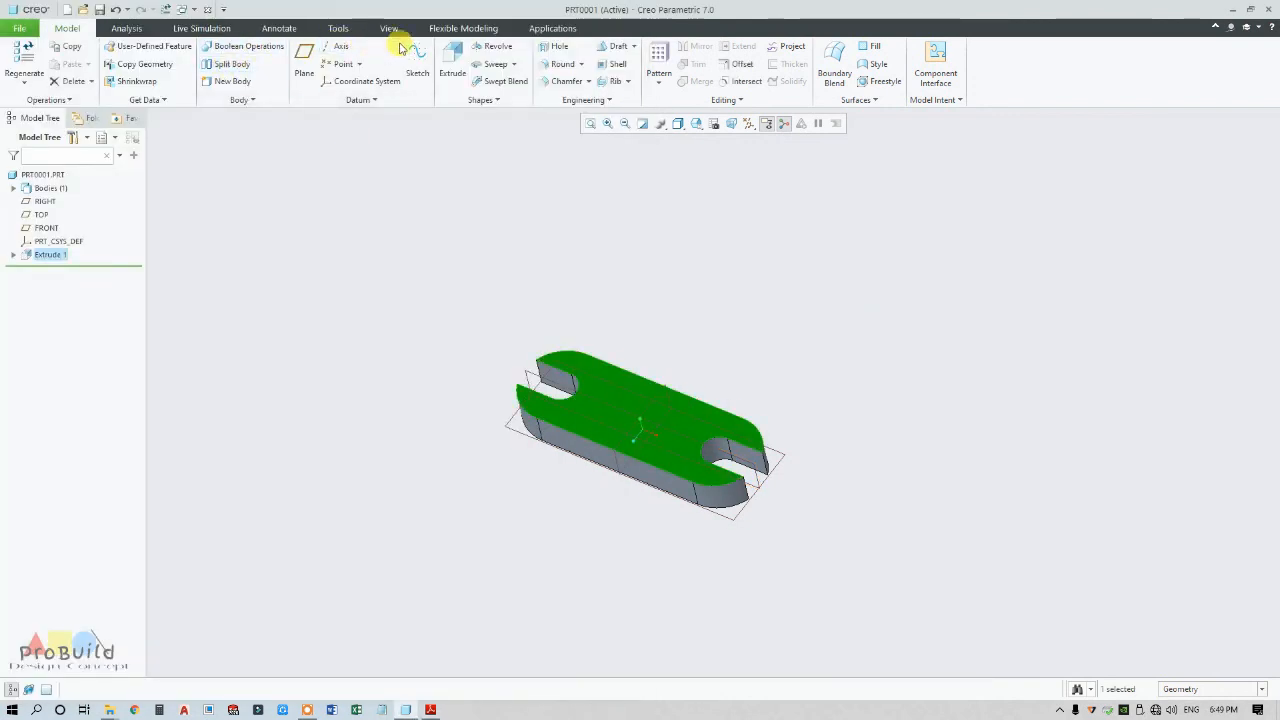
pyautogui.click(451, 52)
pyautogui.click(740, 123)
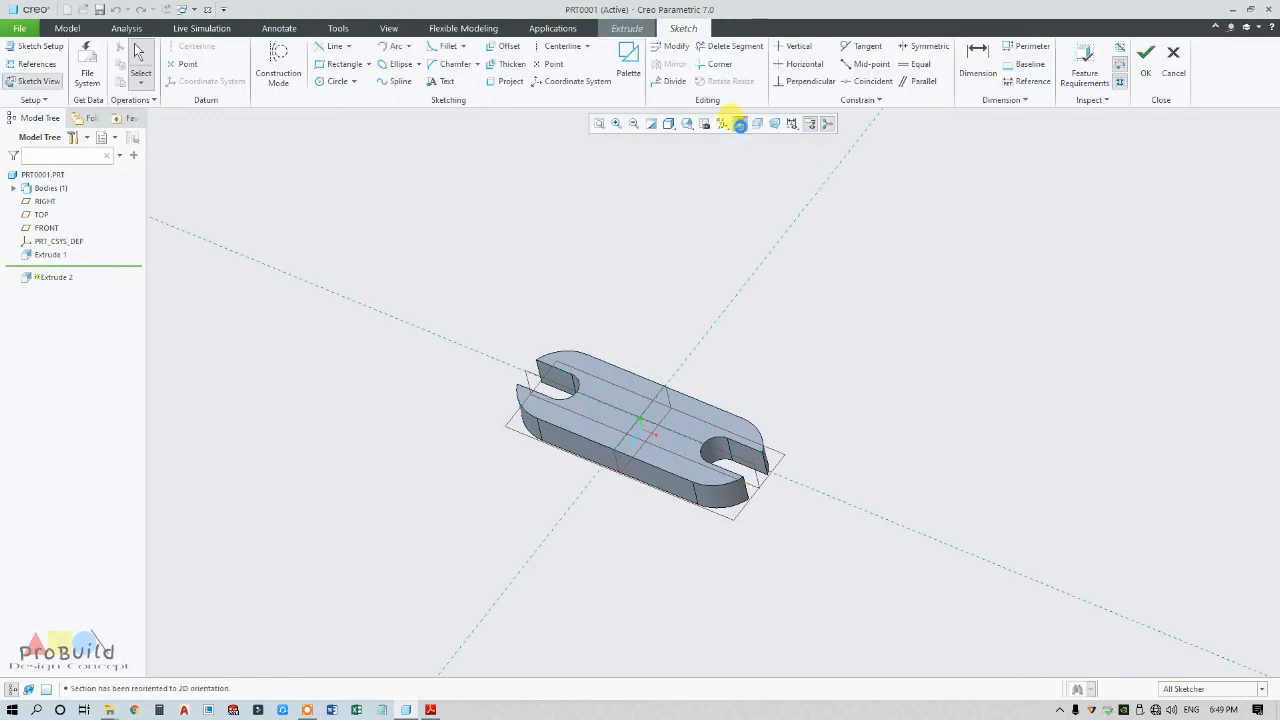
pyautogui.scroll(3, 753, 243)
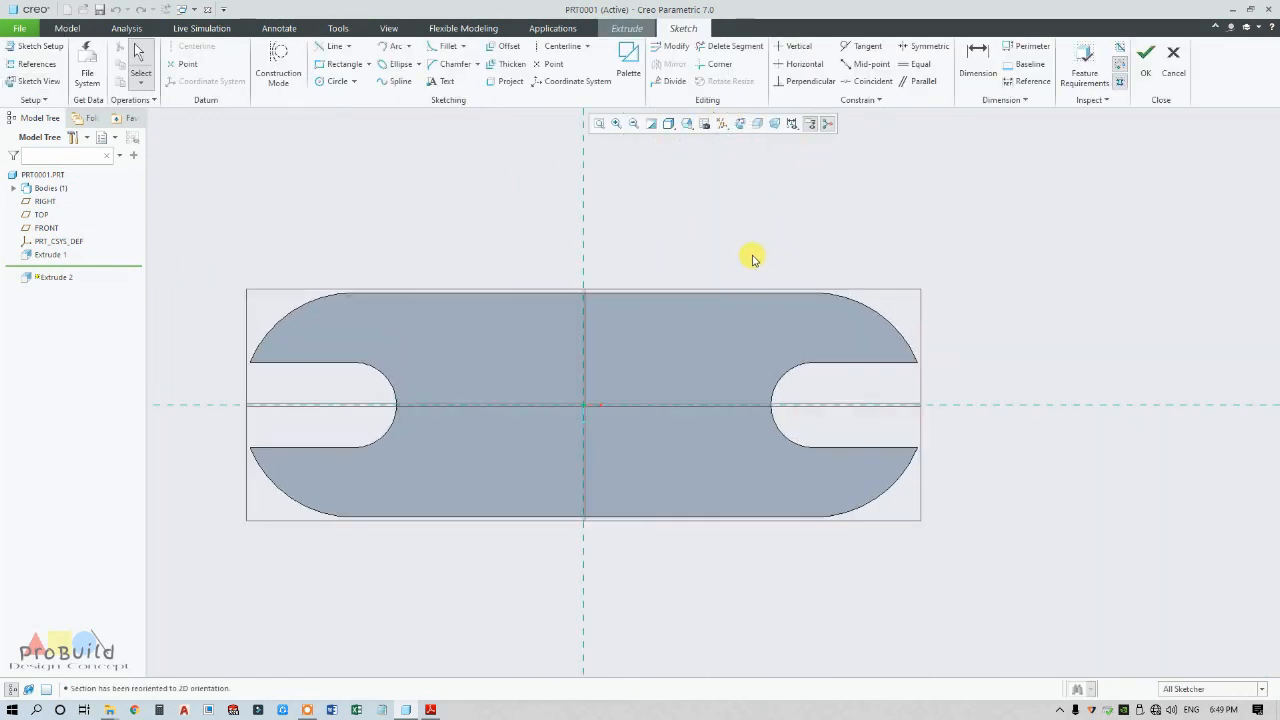
pyautogui.click(654, 124)
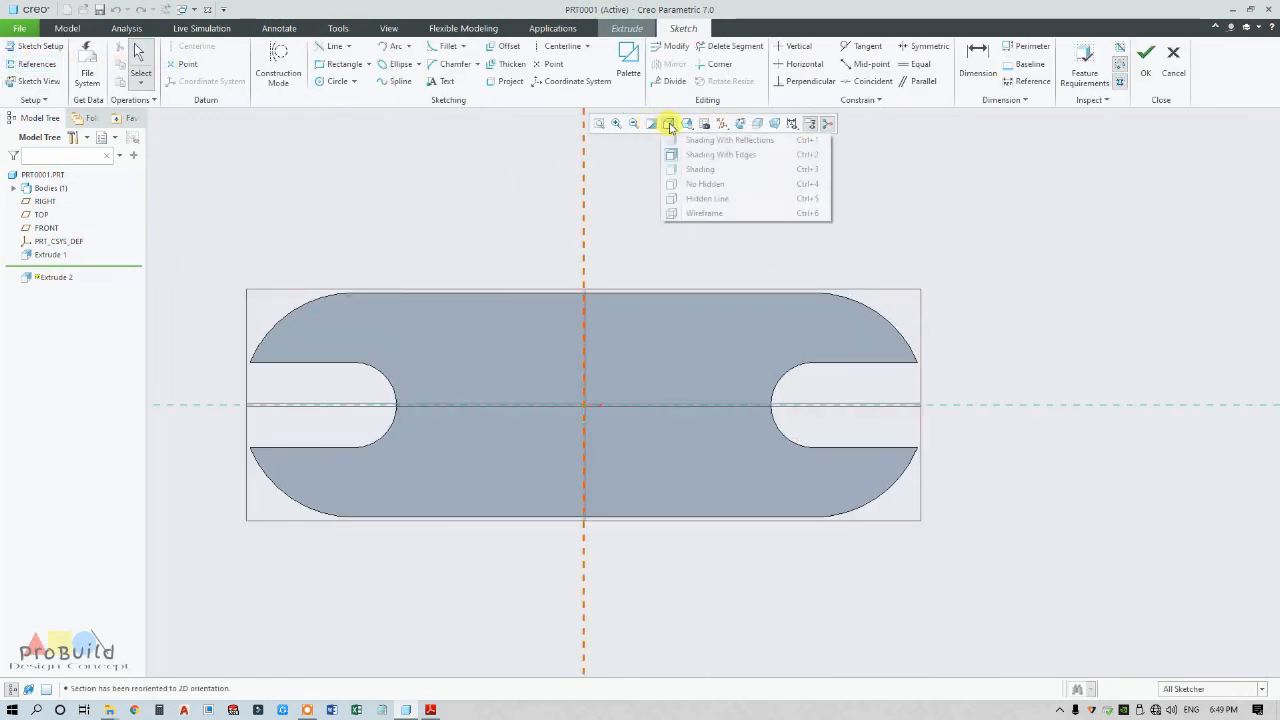
pyautogui.click(694, 197)
# Step: Add the plate's upper straight edge as a sketch reference and hide the datum planes
pyautogui.click(37, 64)
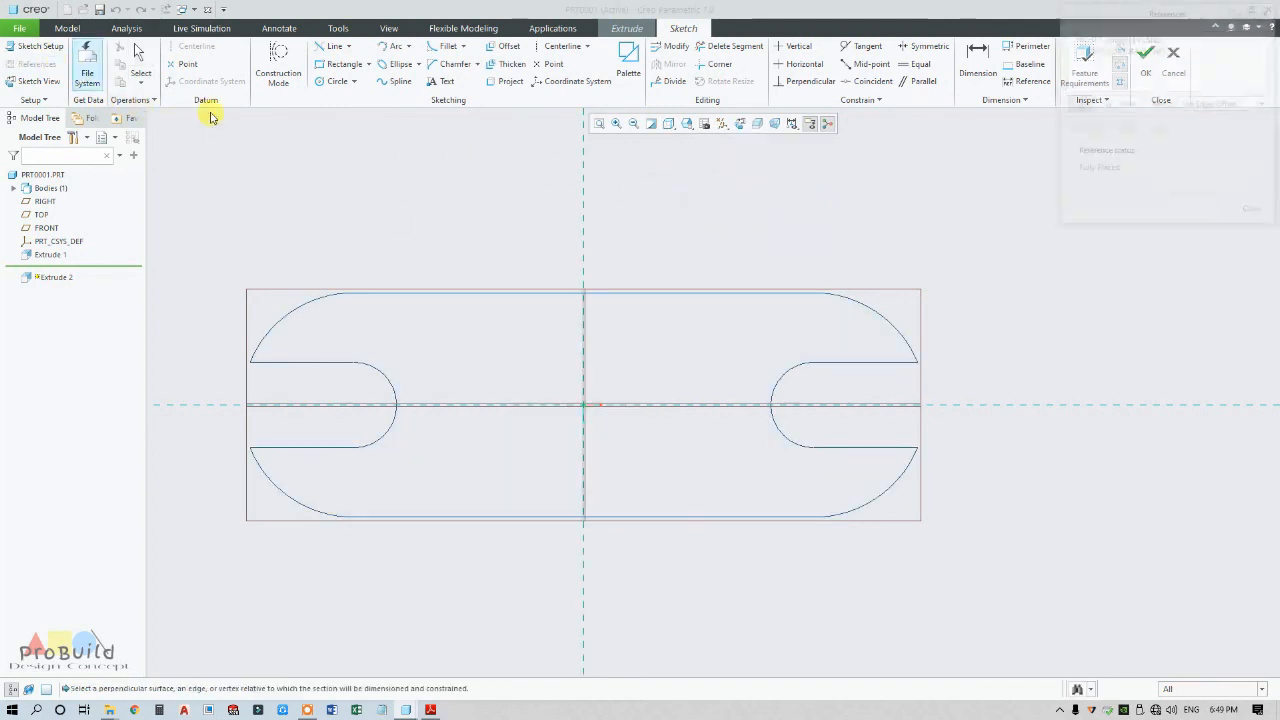
pyautogui.click(497, 293)
pyautogui.scroll(1, 504, 256)
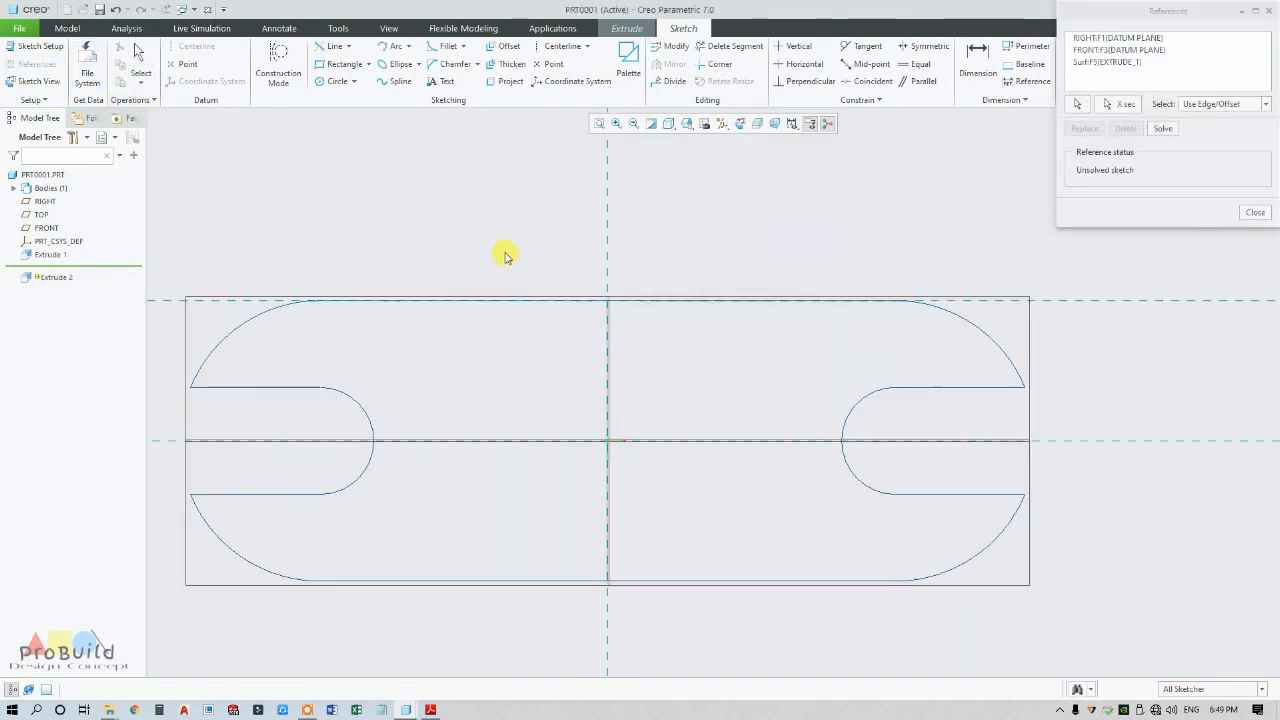
pyautogui.click(722, 124)
pyautogui.click(735, 197)
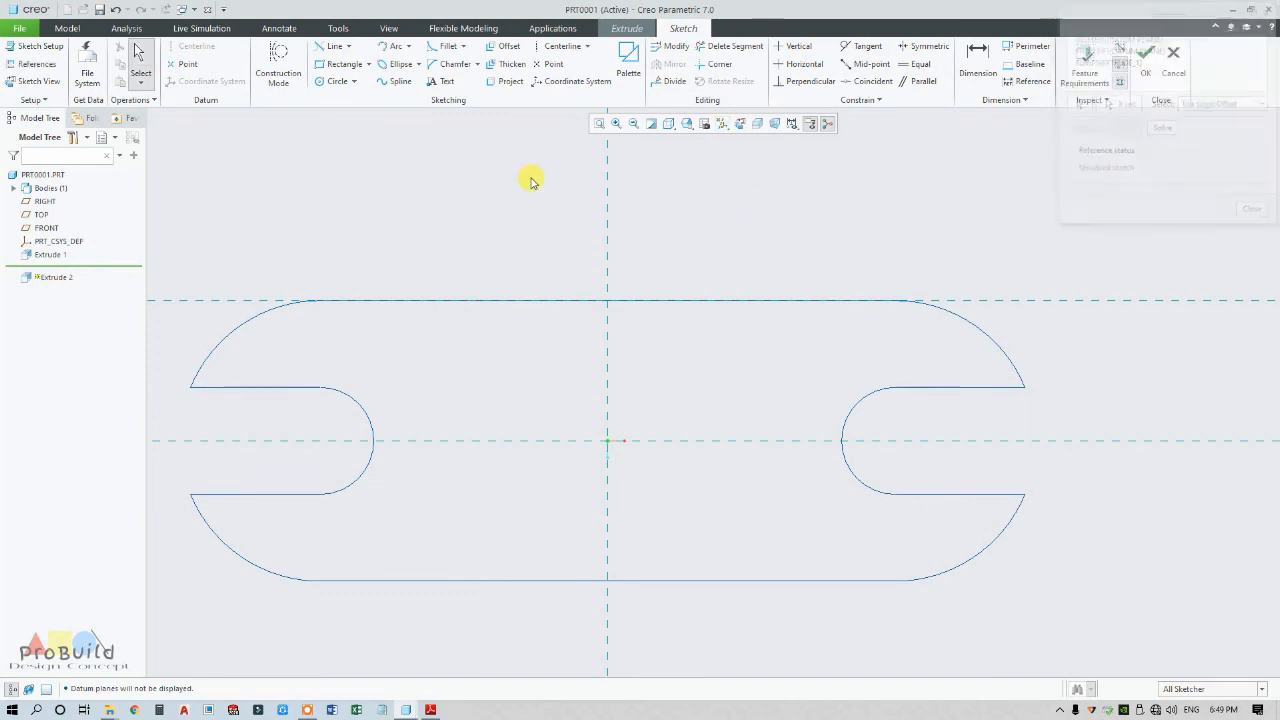
# Step: Draw a center rectangle about 66 mm by 15 mm above the plate, centered on the vertical reference with its lower side on the plate's upper edge
pyautogui.scroll(-1, 531, 181)
pyautogui.scroll(1, 700, 157)
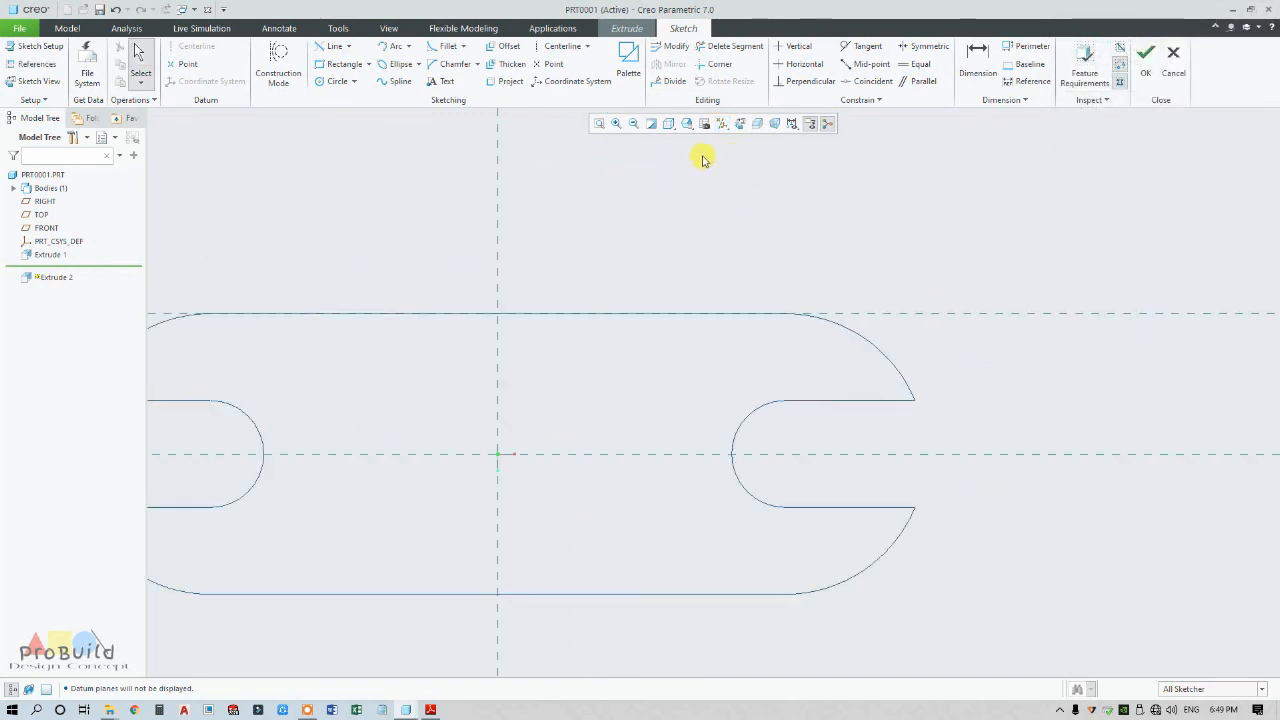
pyautogui.click(369, 65)
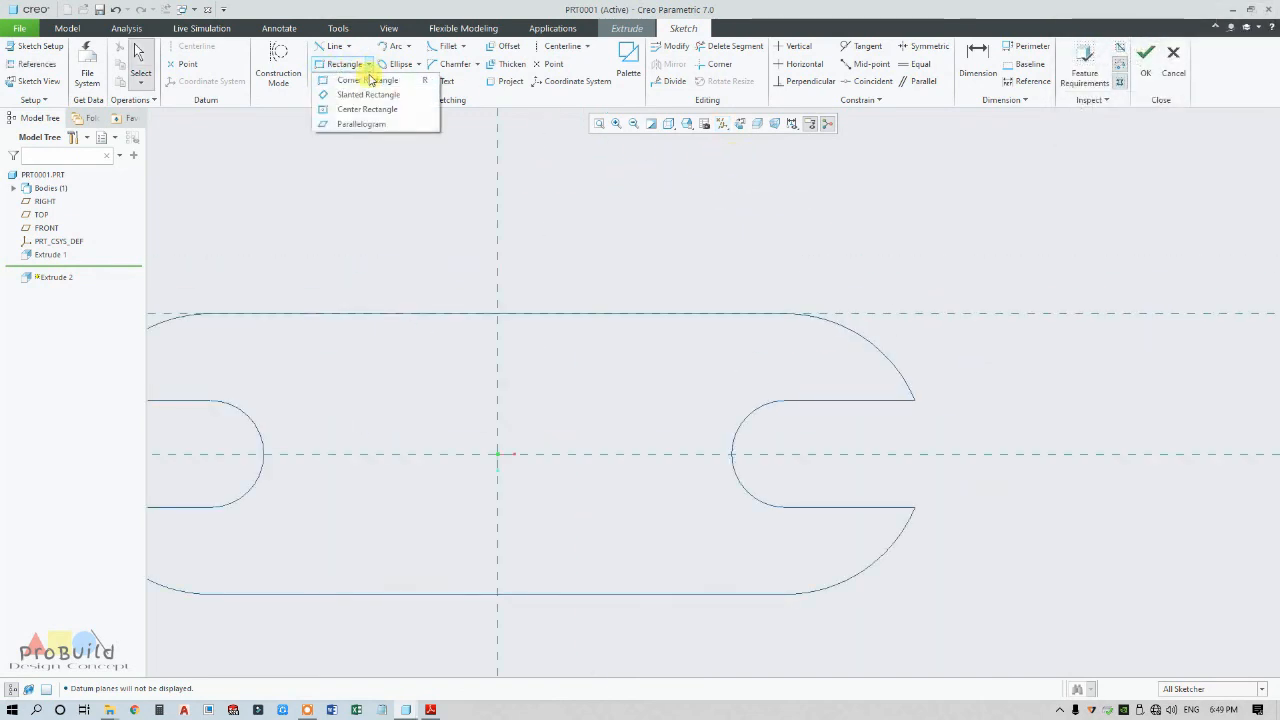
pyautogui.click(371, 108)
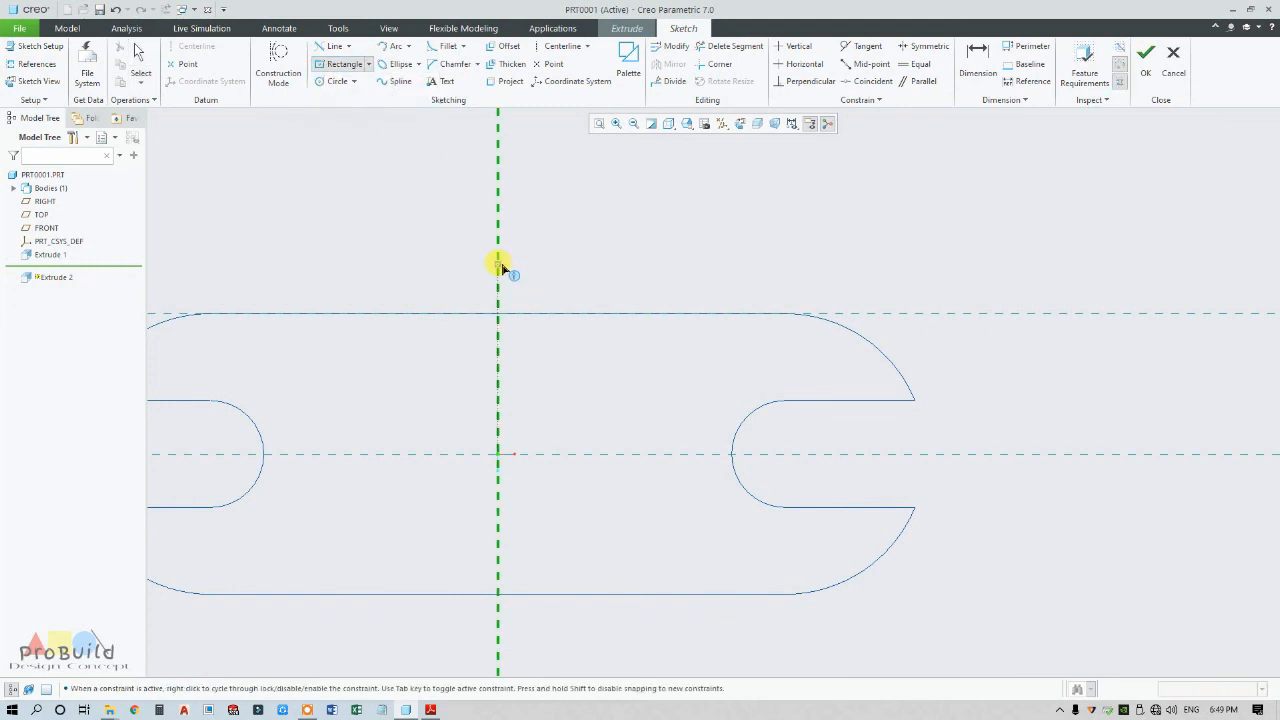
pyautogui.click(499, 265)
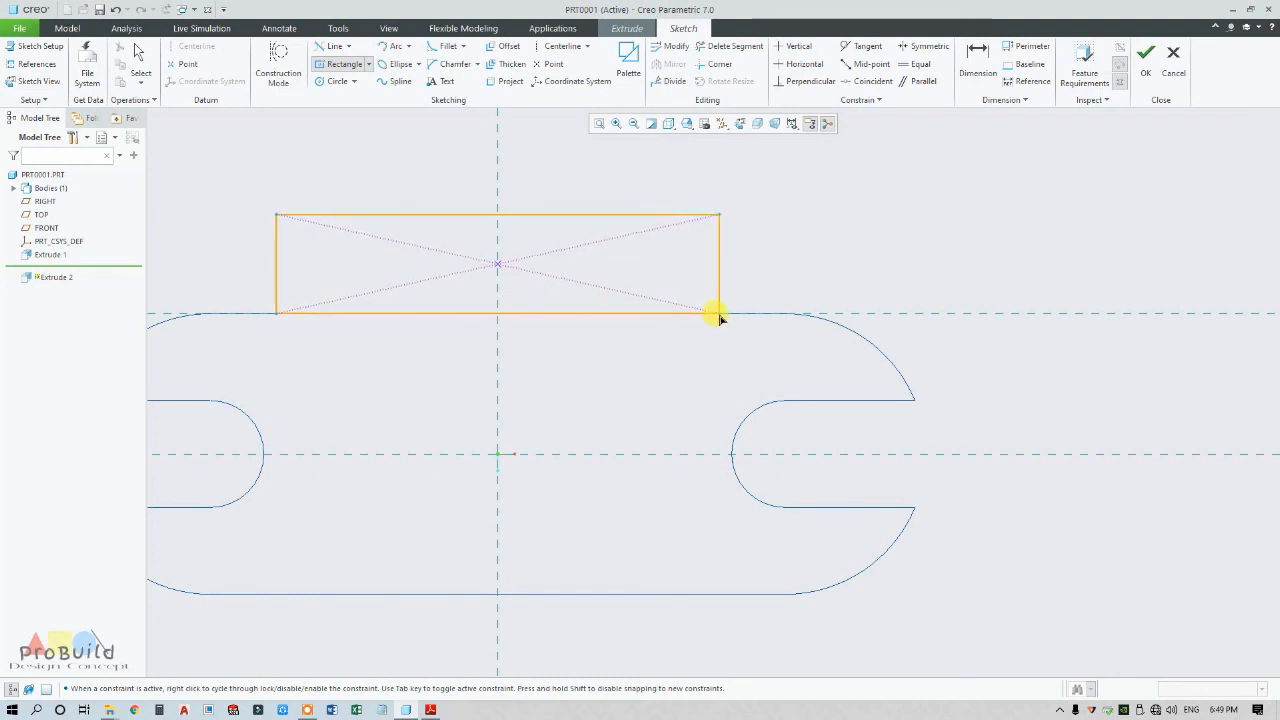
pyautogui.click(720, 318)
pyautogui.middleClick(712, 336)
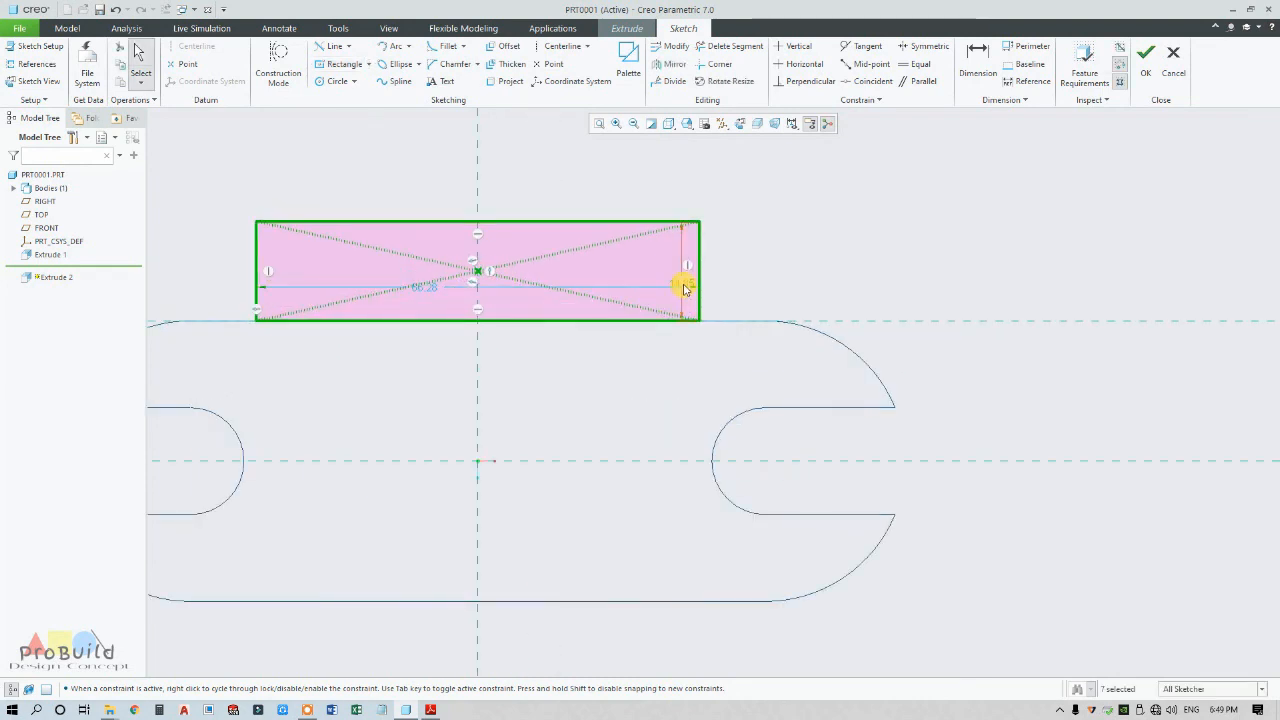
# Step: Place the rectangle's dimensions outside the outline and set its height to 15 mm and its width to 70 mm
pyautogui.moveTo(683, 287); pyautogui.dragTo(736, 276)
pyautogui.doubleClick(736, 276)
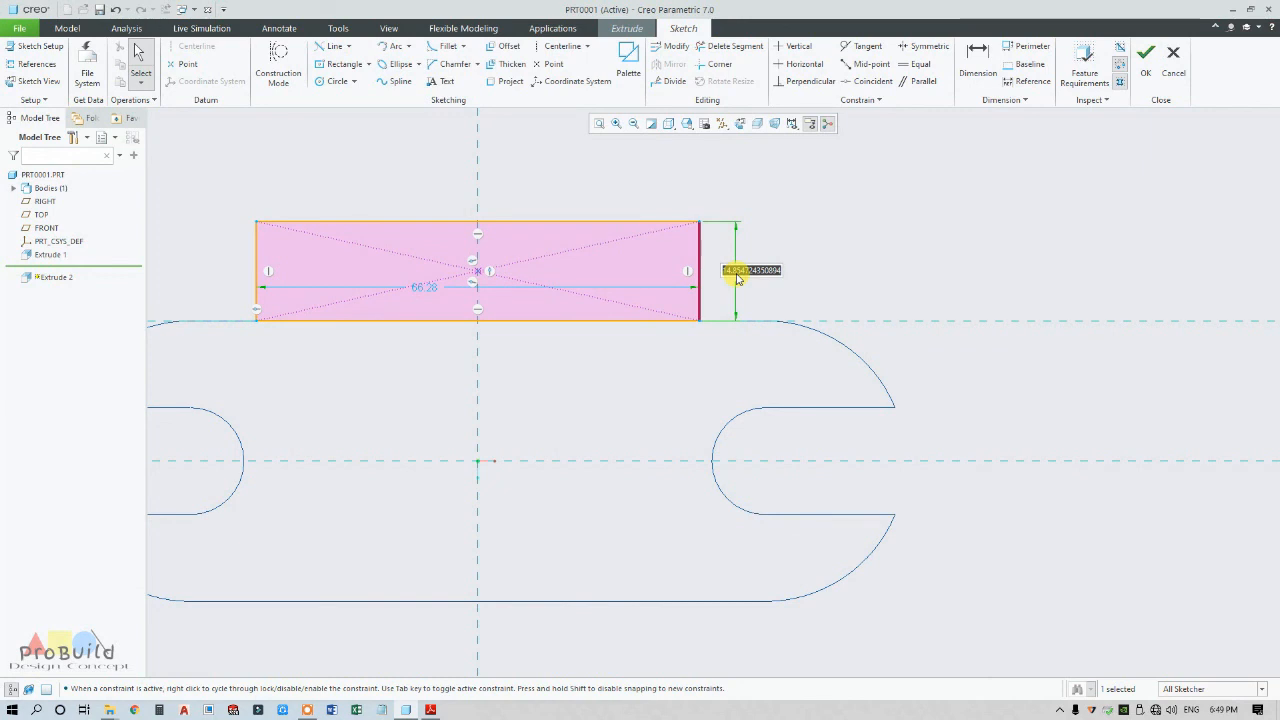
pyautogui.write('15')
pyautogui.press('Return')
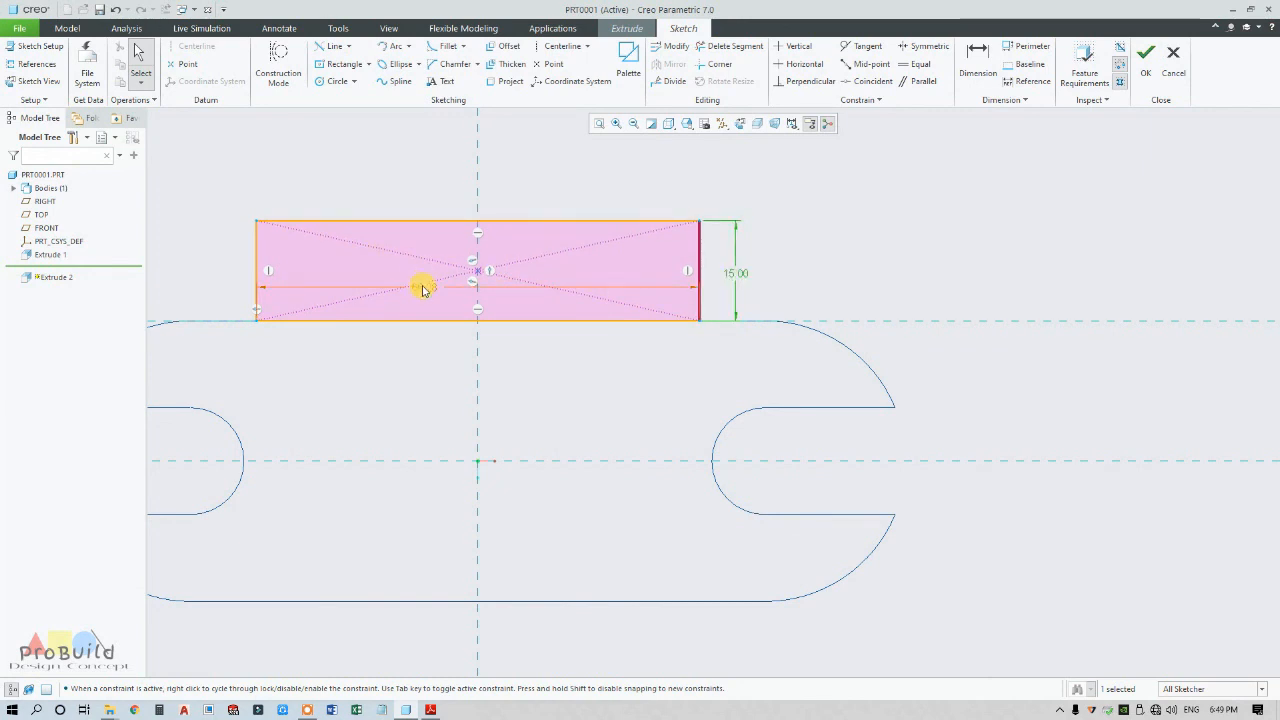
pyautogui.moveTo(424, 288); pyautogui.dragTo(443, 191)
pyautogui.doubleClick(445, 192)
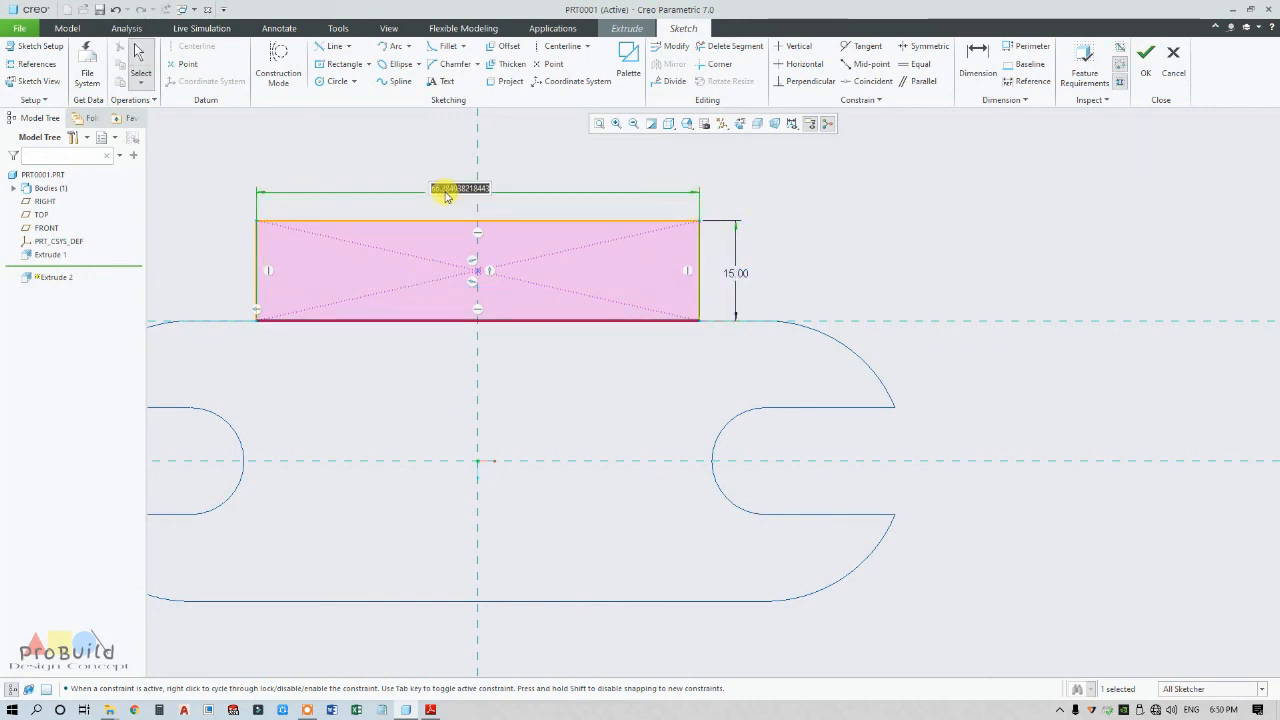
pyautogui.write('70')
pyautogui.press('Return')
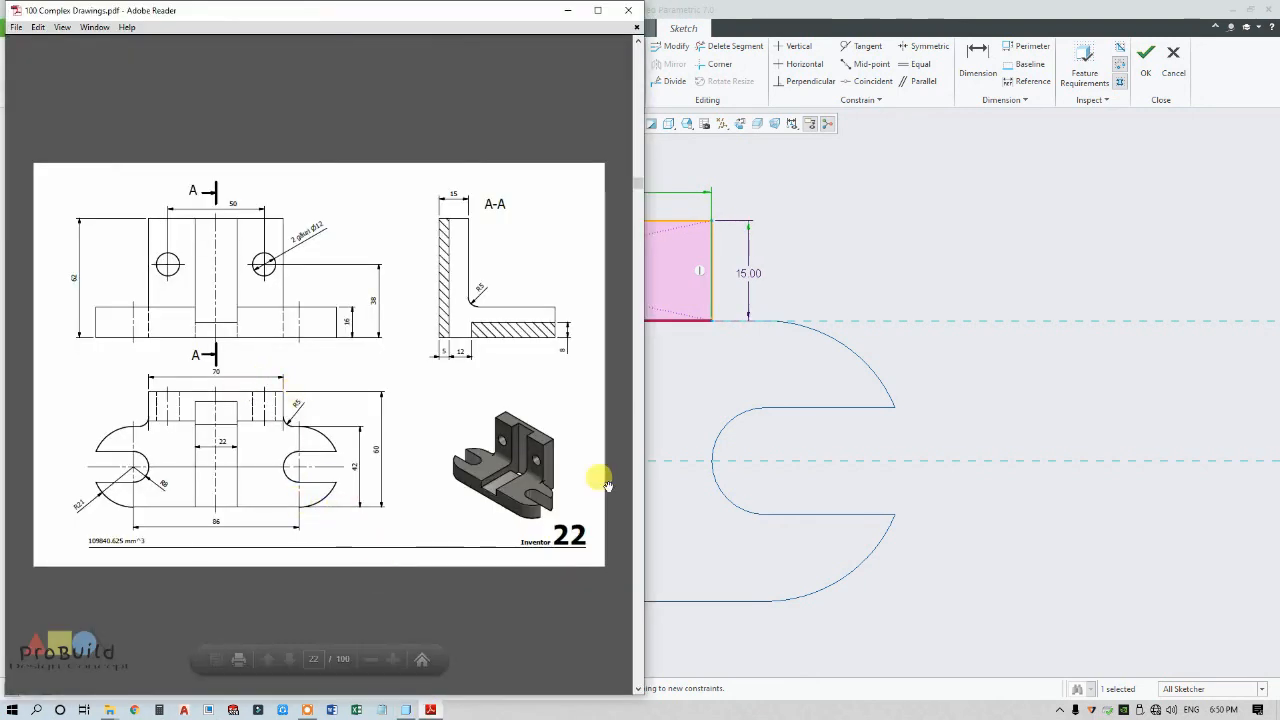
# Step: Try to dimension the overall height from the rectangle's upper side to the plate's lower edge
pyautogui.click(777, 392)
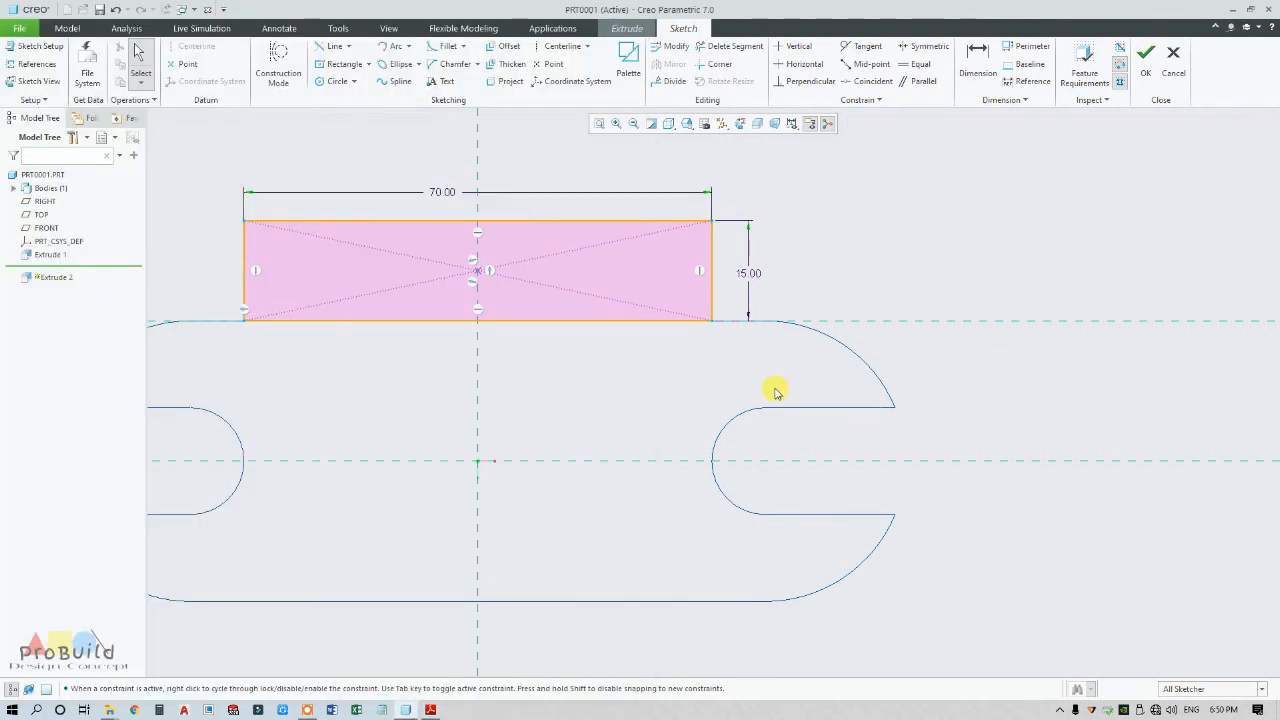
pyautogui.click(978, 62)
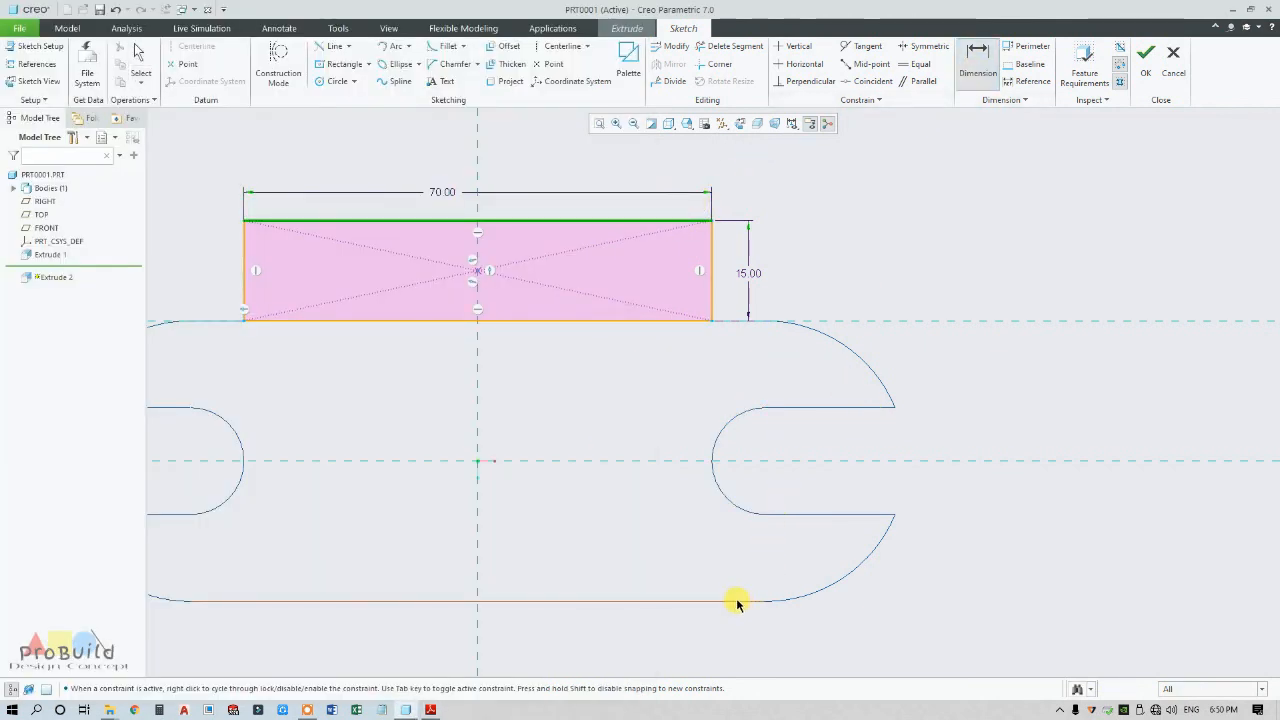
pyautogui.middleClick(1021, 542)
pyautogui.scroll(1, 1021, 542)
pyautogui.scroll(-3, 814, 449)
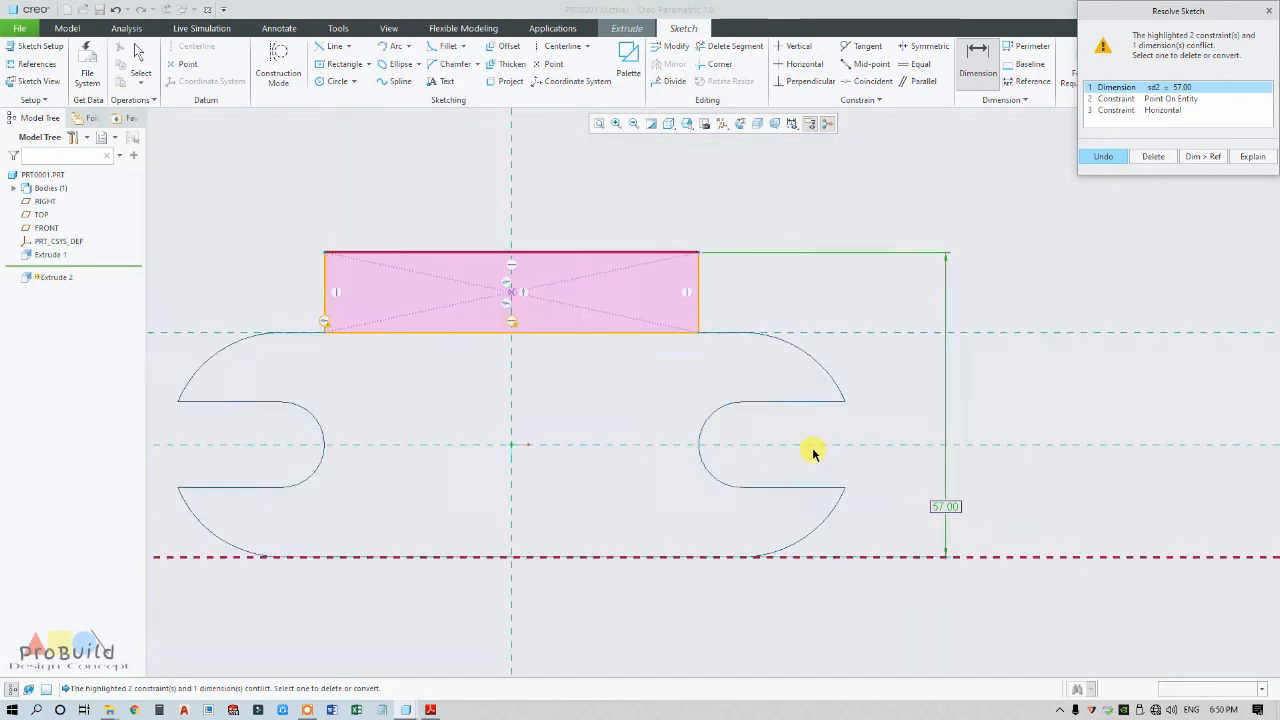
pyautogui.scroll(1, 925, 437)
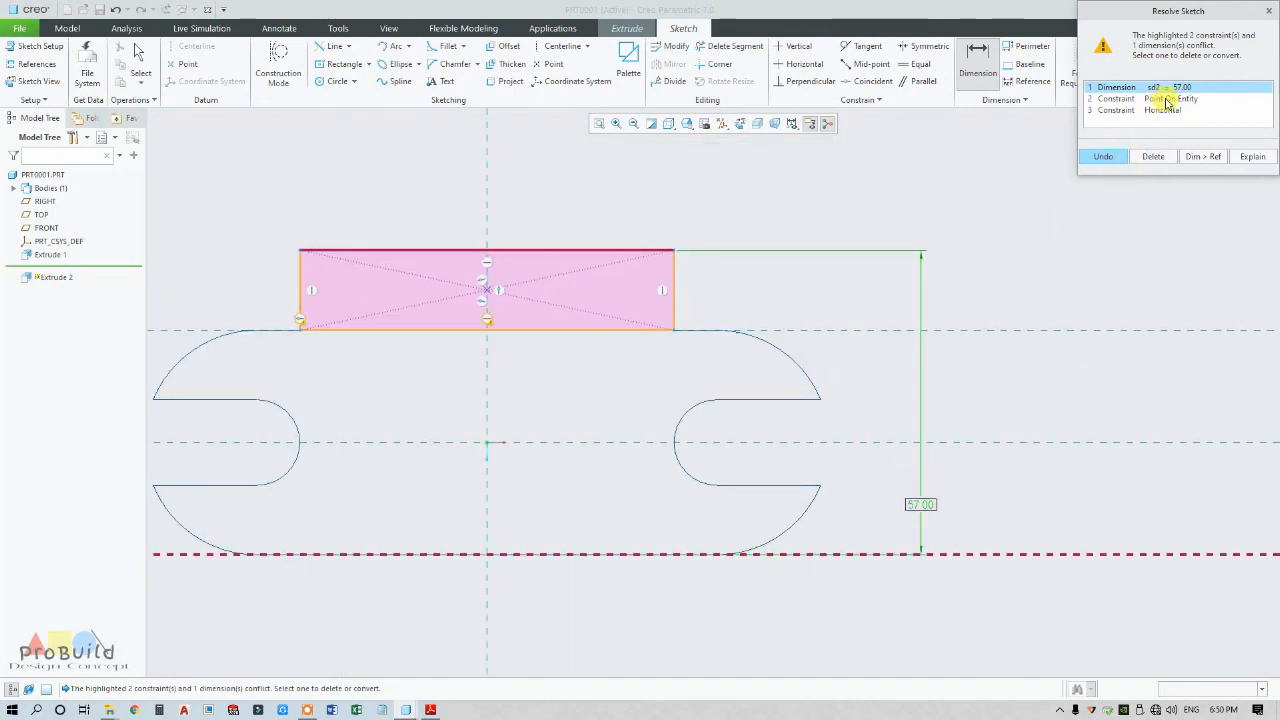
pyautogui.click(1100, 156)
pyautogui.middleClick(722, 292)
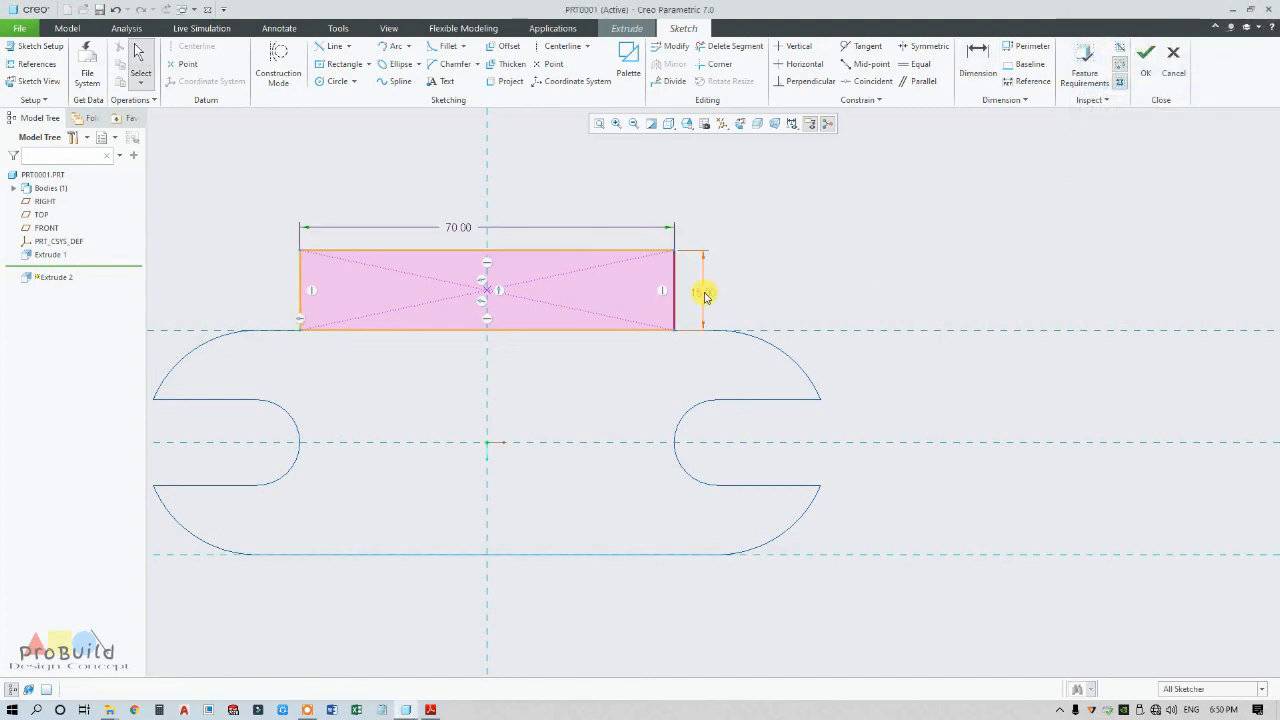
# Step: Replace the rectangle's 15 mm height dimension with a 60 mm dimension from its upper side to the plate's lower edge
pyautogui.click(704, 293)
pyautogui.press('Delete')
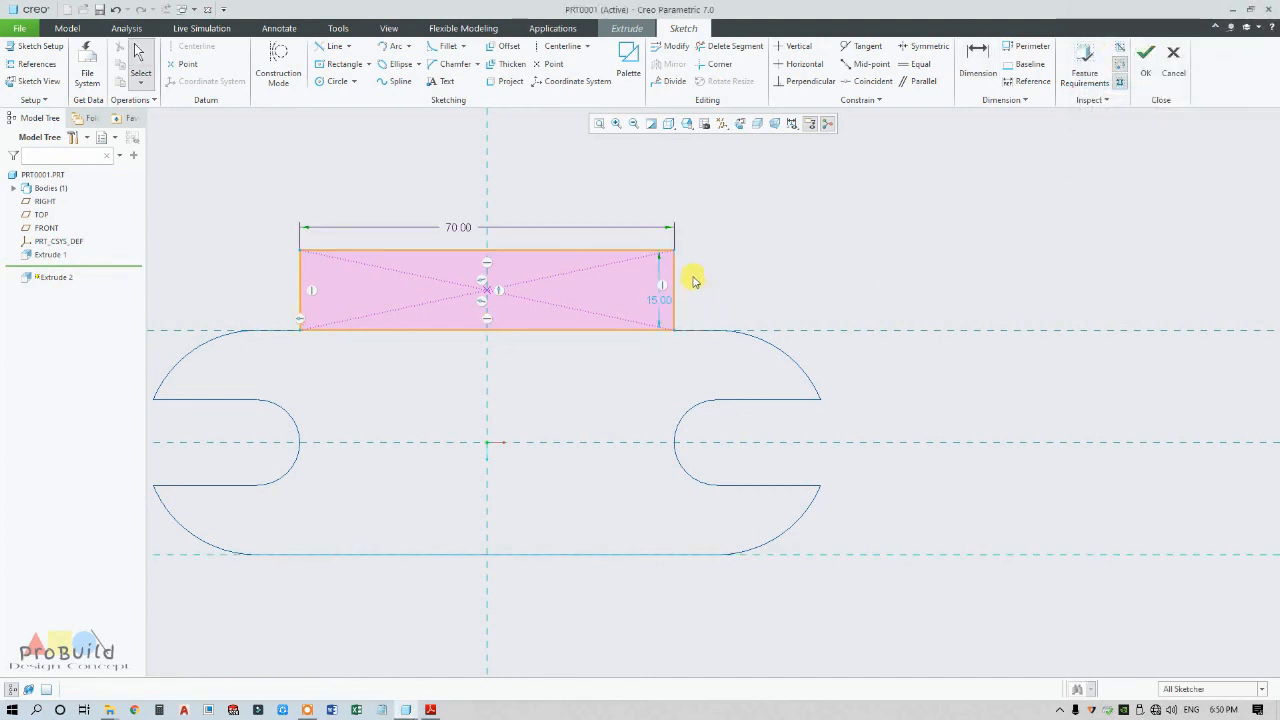
pyautogui.click(977, 60)
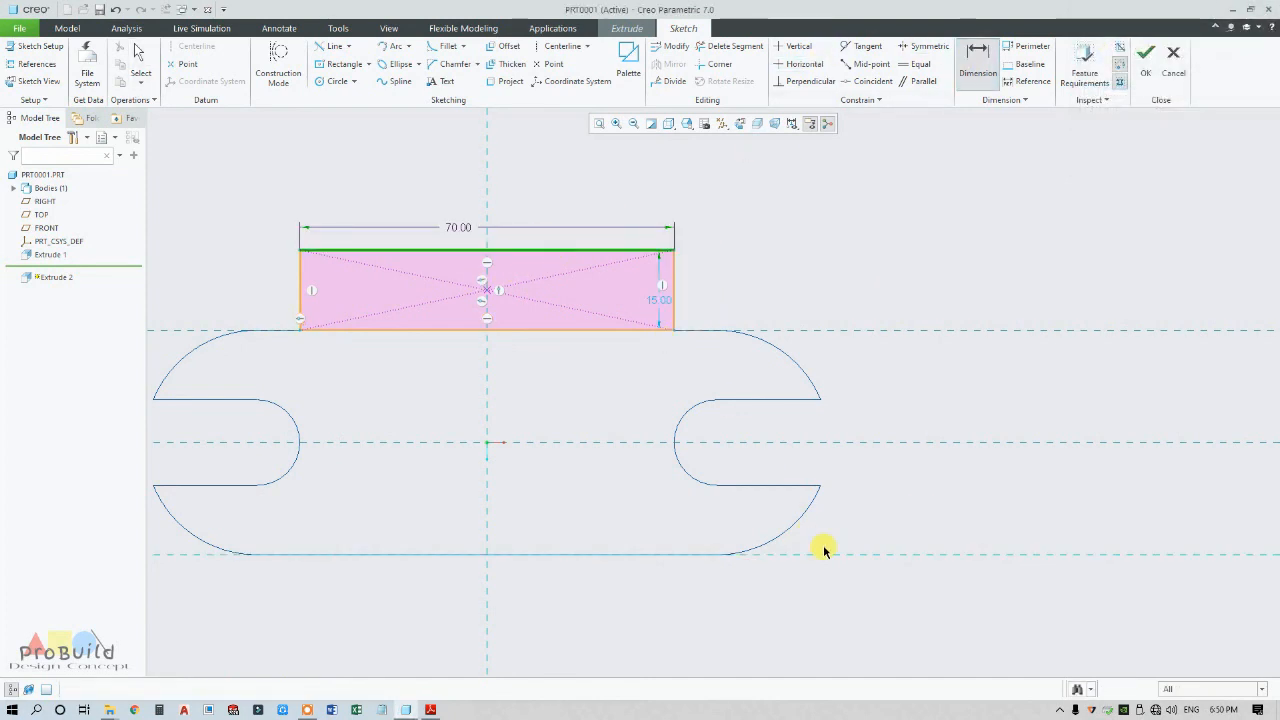
pyautogui.middleClick(900, 508)
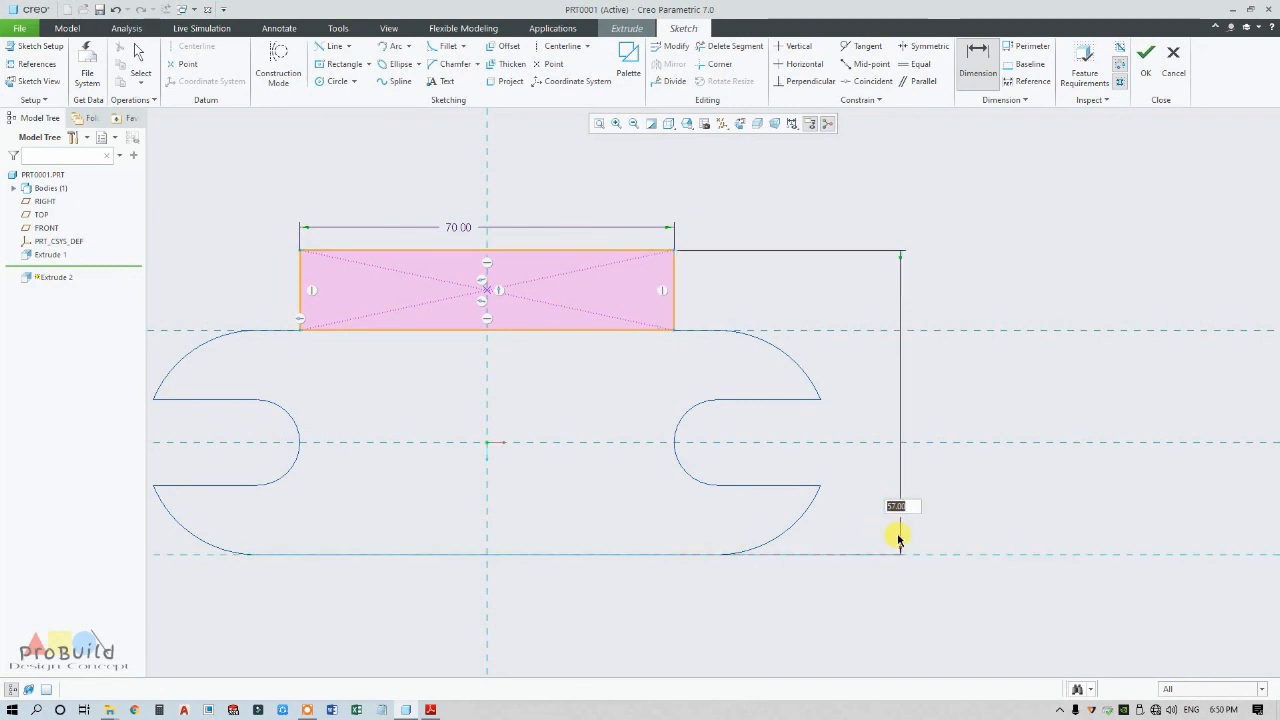
pyautogui.write('60')
pyautogui.press('Return')
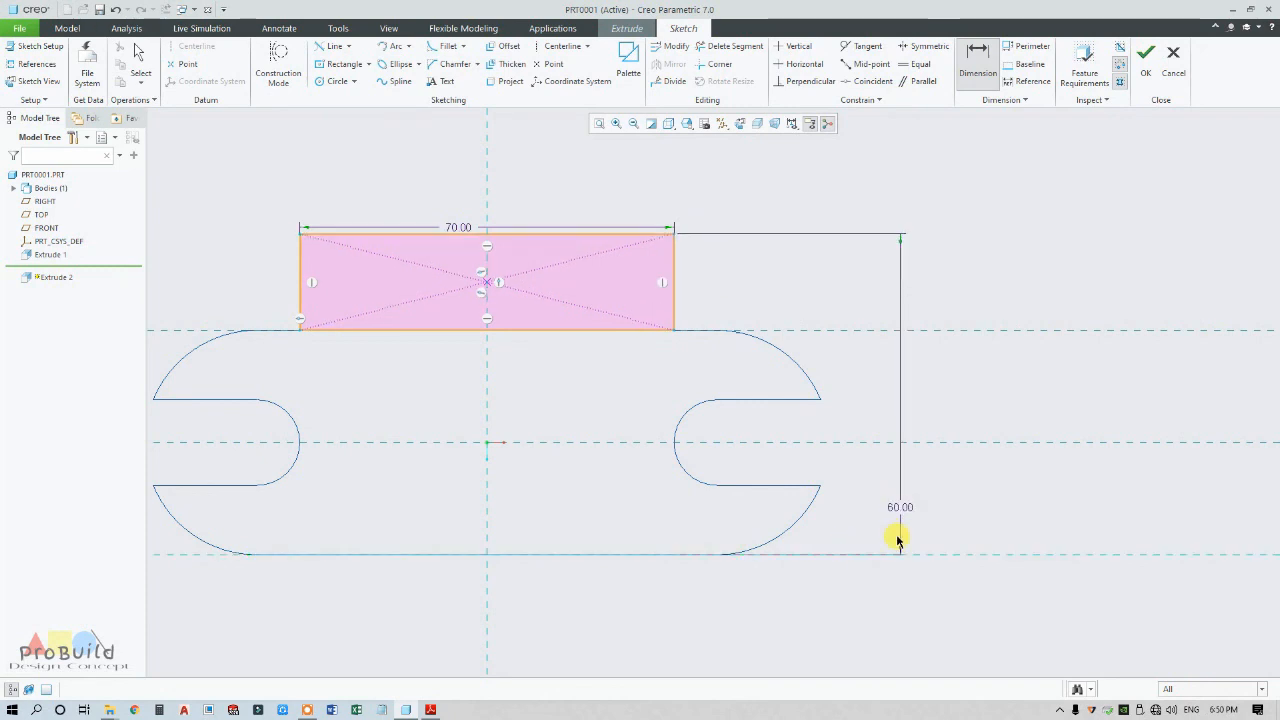
pyautogui.press('Escape')
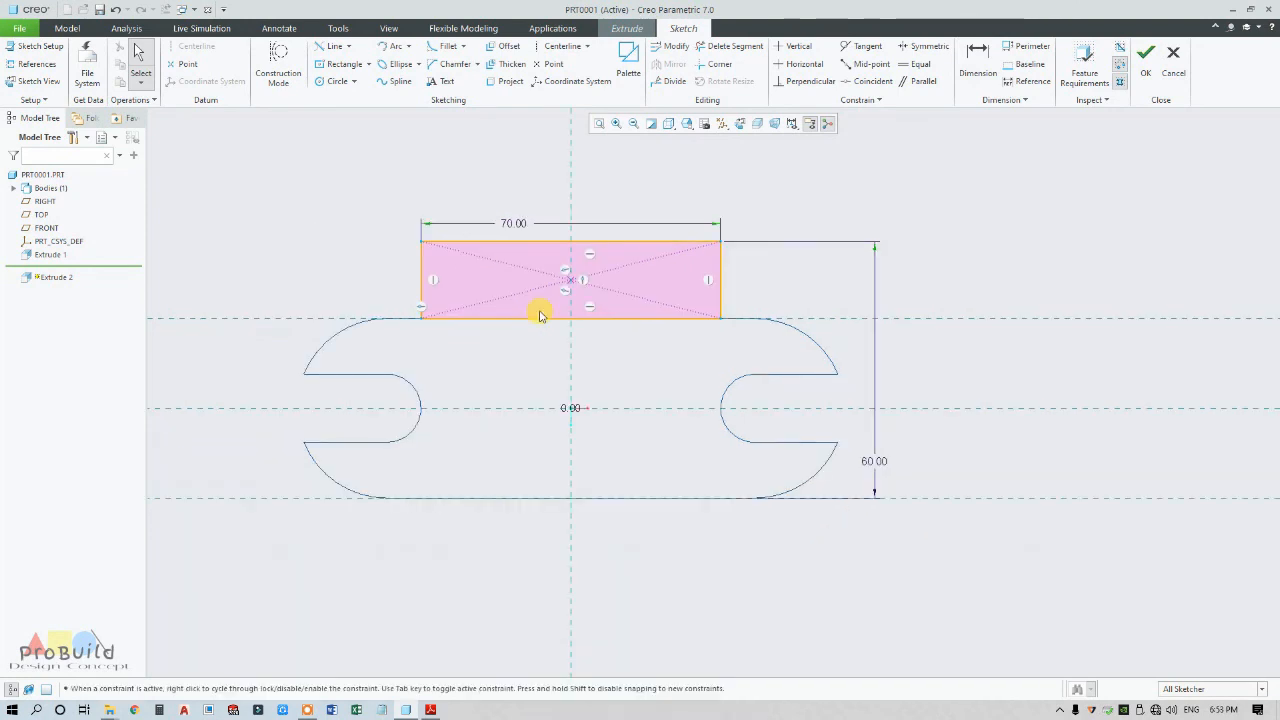
# Step: Finish the rectangle sketch and complete its extrusion as a solid block against the plate's long side
pyautogui.click(1147, 76)
pyautogui.moveTo(837, 283); pyautogui.dragTo(868, 295, button='middle')
pyautogui.middleClick(868, 295)
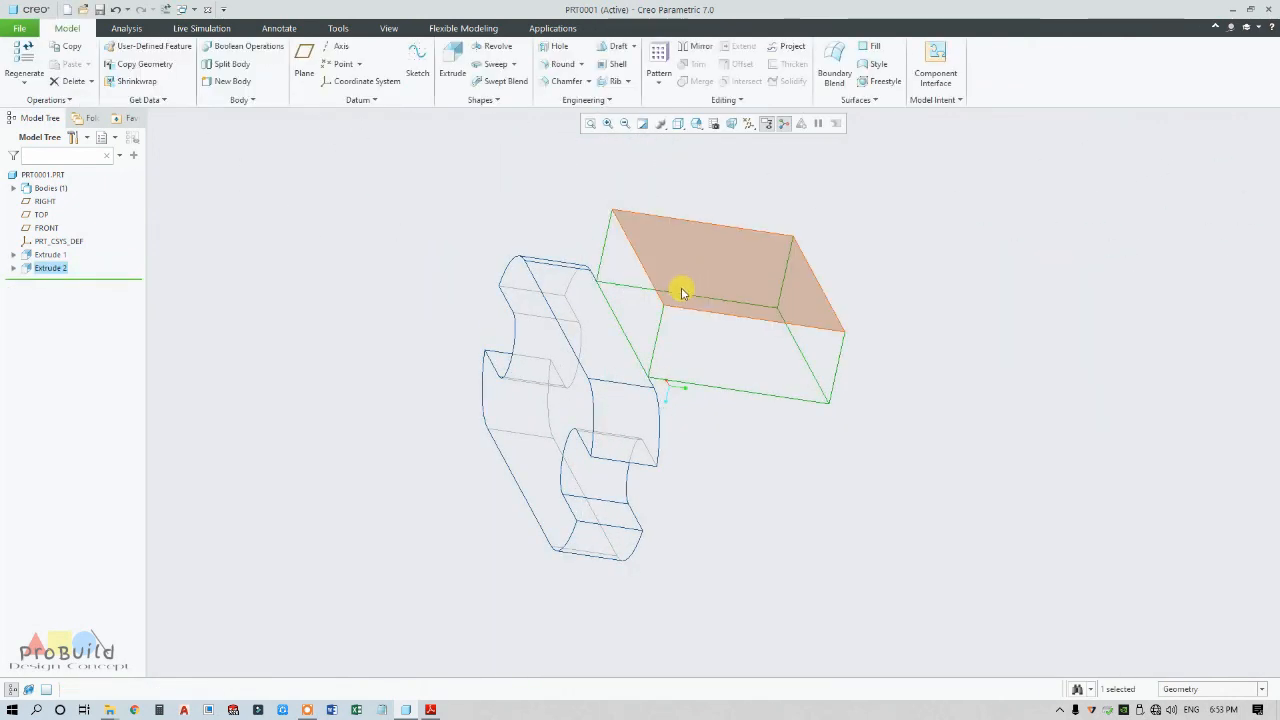
# Step: Redefine the back block's extrusion by reversing its direction towards the plate's other face and setting the depth to 62 mm
pyautogui.rightClick(45, 268)
pyautogui.click(60, 210)
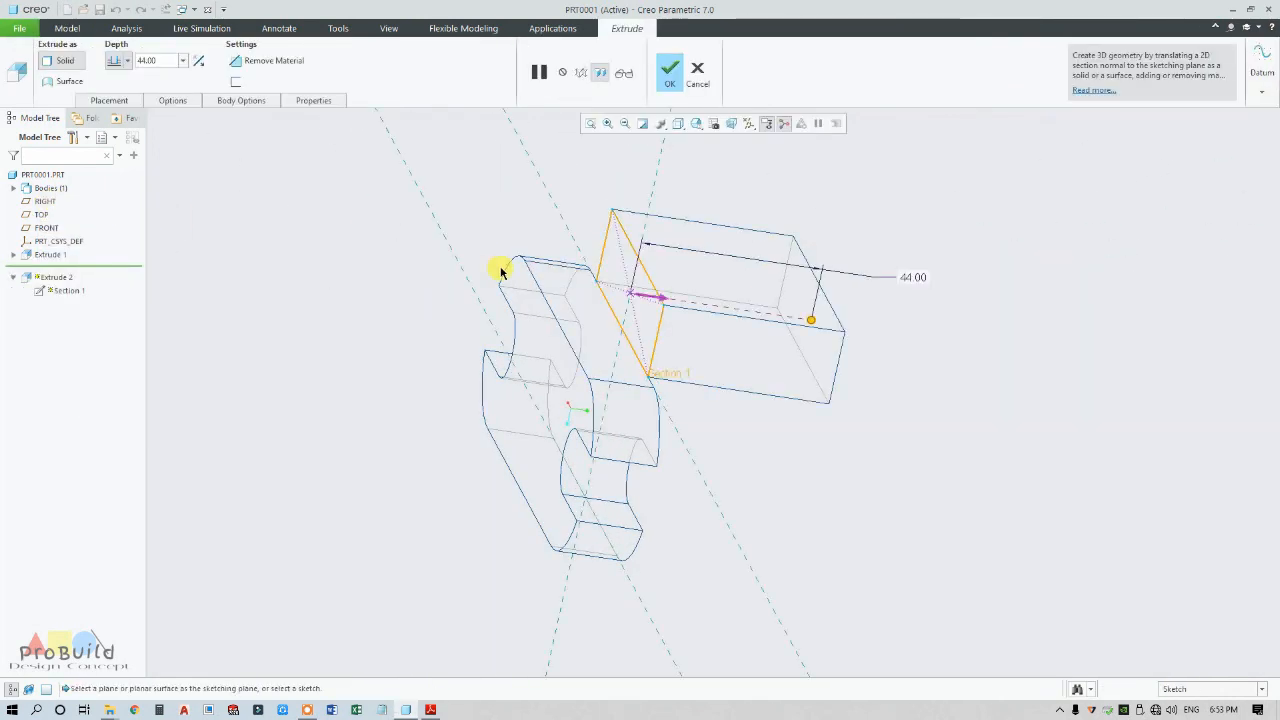
pyautogui.click(641, 293)
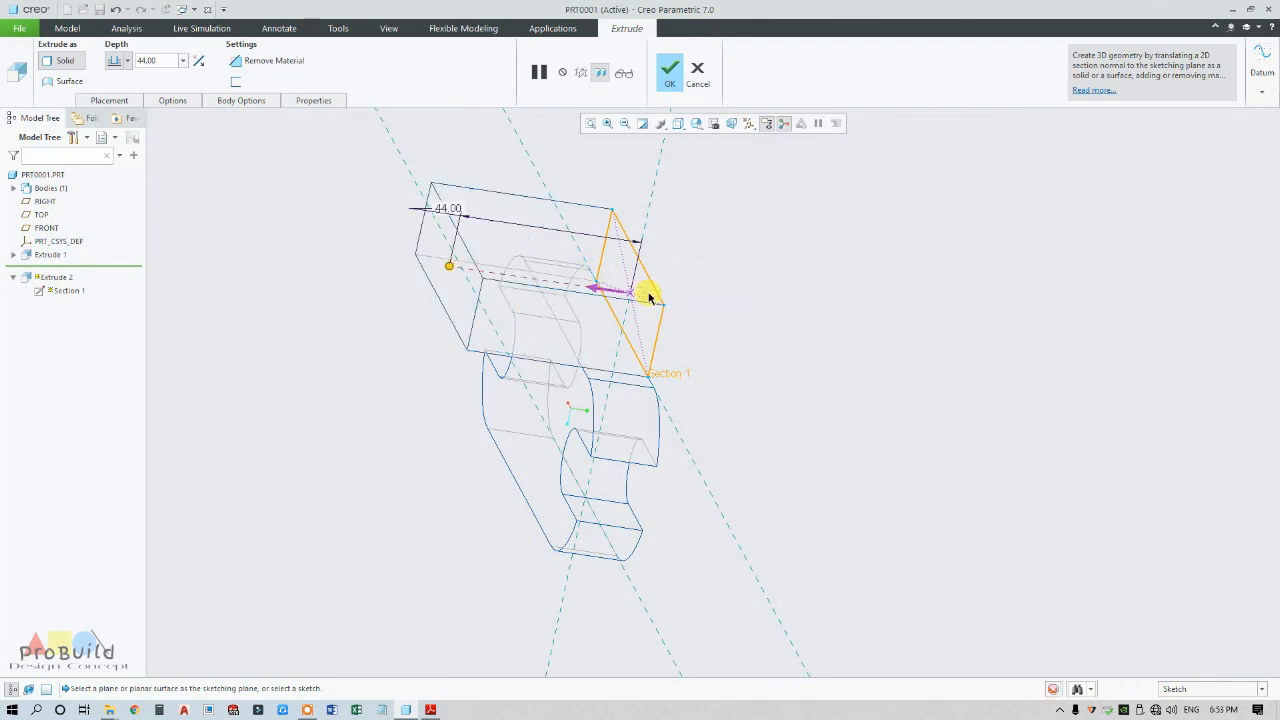
pyautogui.doubleClick(447, 209)
pyautogui.write('62')
pyautogui.press('Return')
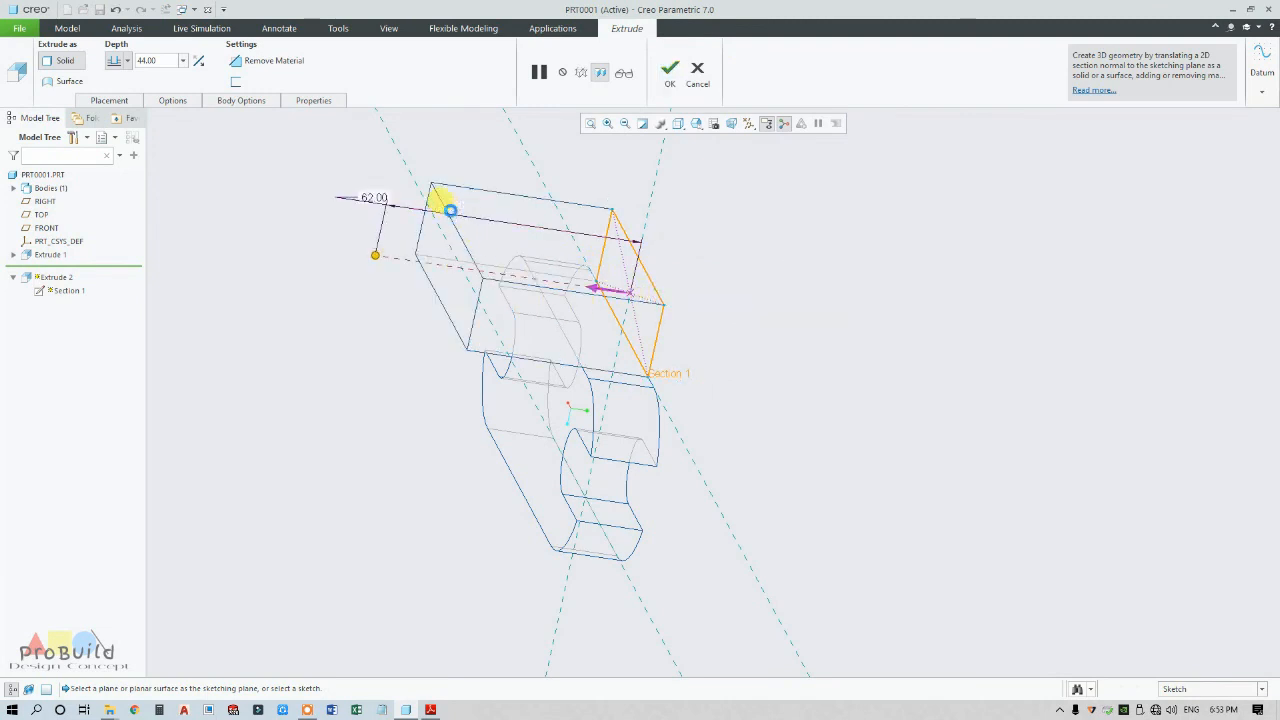
# Step: Check the block's height and placement against drawing 22 in Adobe Reader and accept the redefined extrusion
pyautogui.click(407, 708)
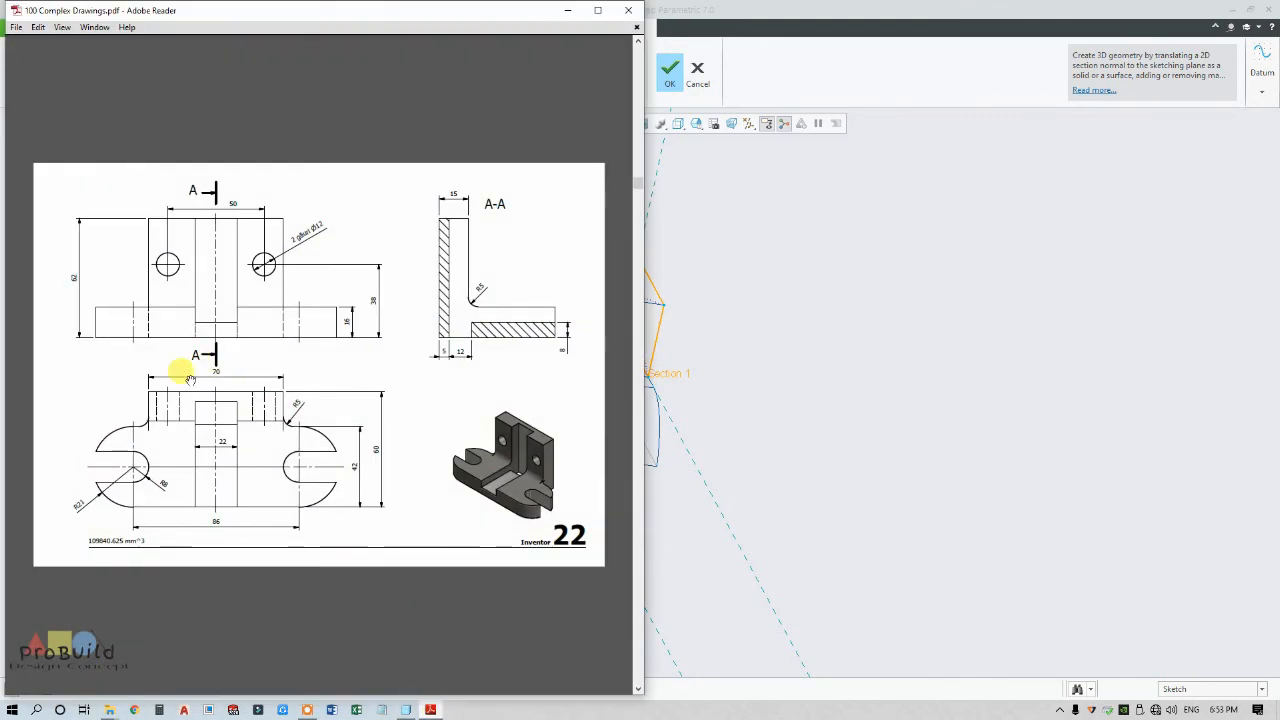
pyautogui.click(710, 287)
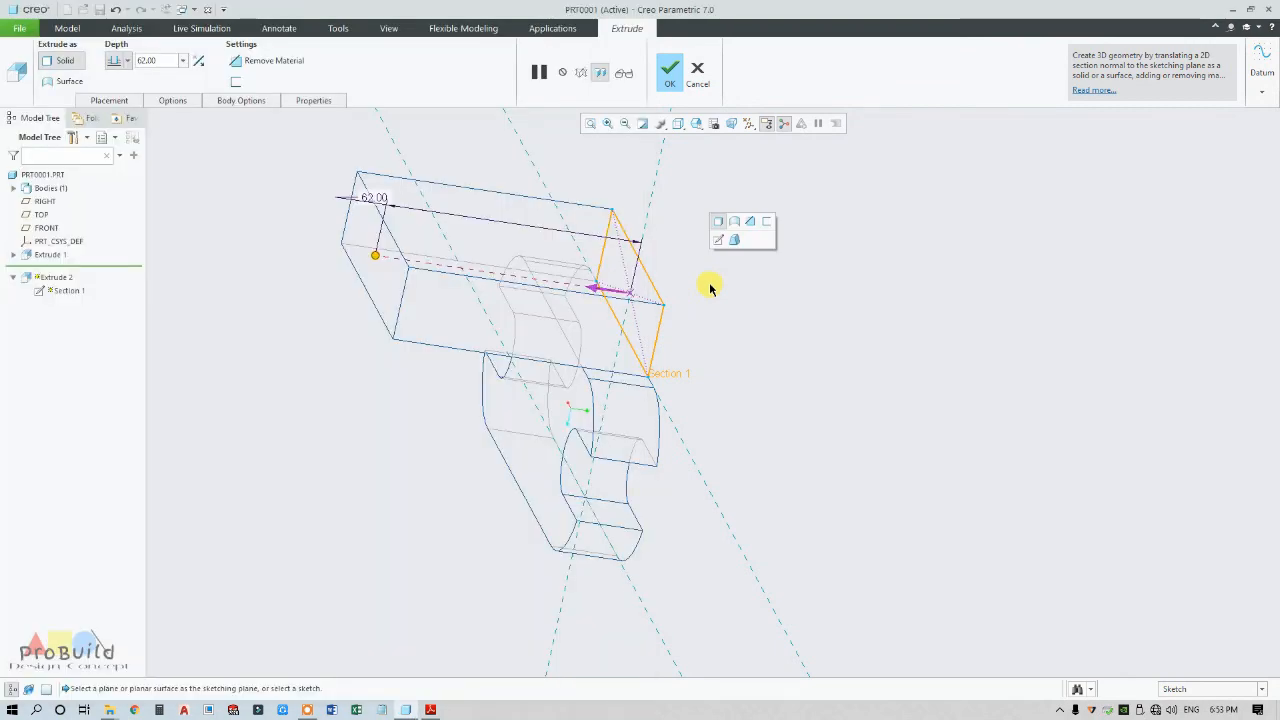
pyautogui.scroll(2, 672, 354)
pyautogui.scroll(-1, 645, 292)
pyautogui.moveTo(645, 292); pyautogui.dragTo(651, 249, button='middle')
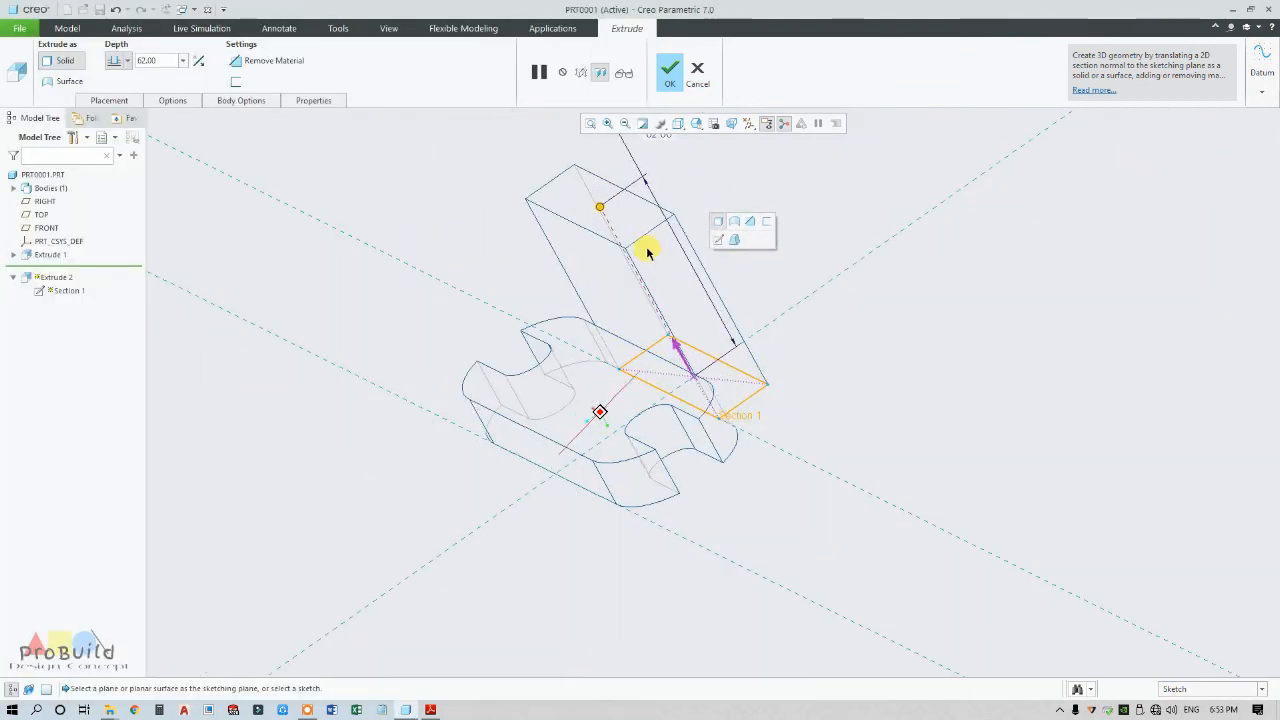
pyautogui.click(669, 72)
pyautogui.moveTo(740, 246)
pyautogui.mouseDown(button='middle')
pyautogui.moveTo(749, 277)
pyautogui.moveTo(797, 314)
pyautogui.moveTo(801, 348)
pyautogui.moveTo(777, 303)
pyautogui.moveTo(709, 286)
pyautogui.moveTo(792, 282)
pyautogui.moveTo(772, 289)
pyautogui.mouseUp(button='middle')
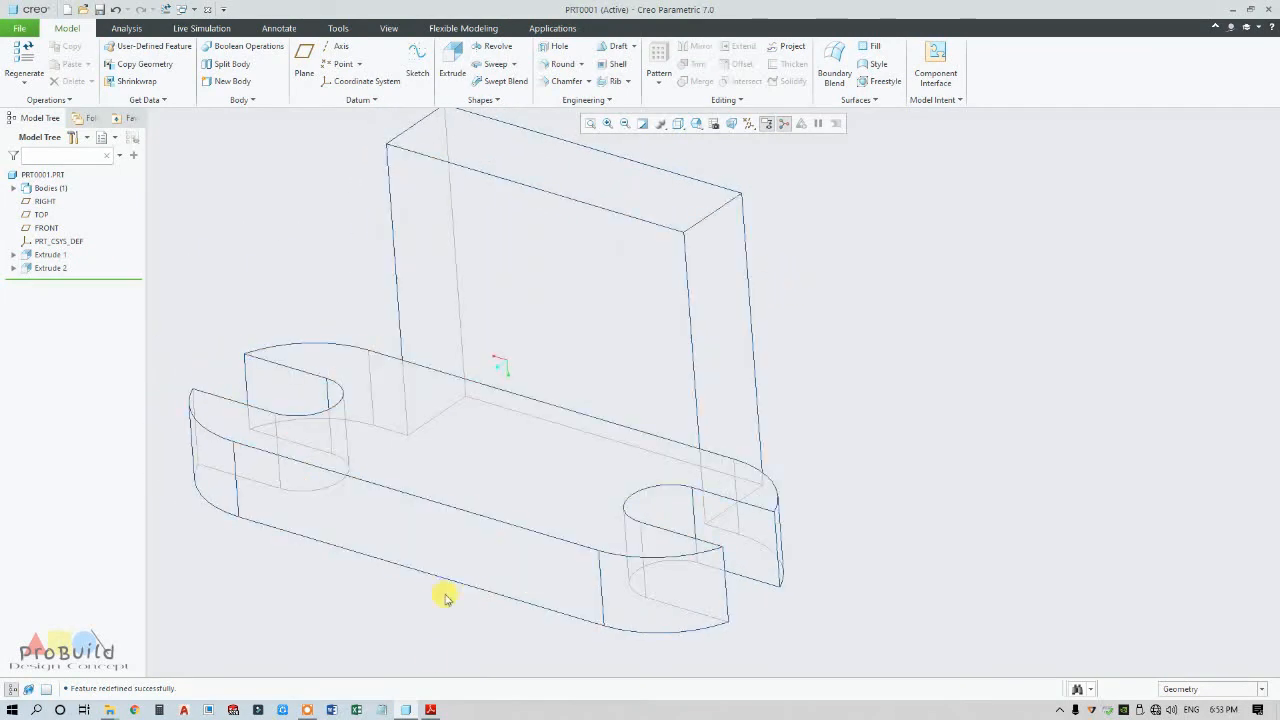
# Step: Consult drawing 22 and start an extrusion sketch on the back block's upper end face, oriented square to the sketch plane
pyautogui.hotkey('alt', 'Tab')
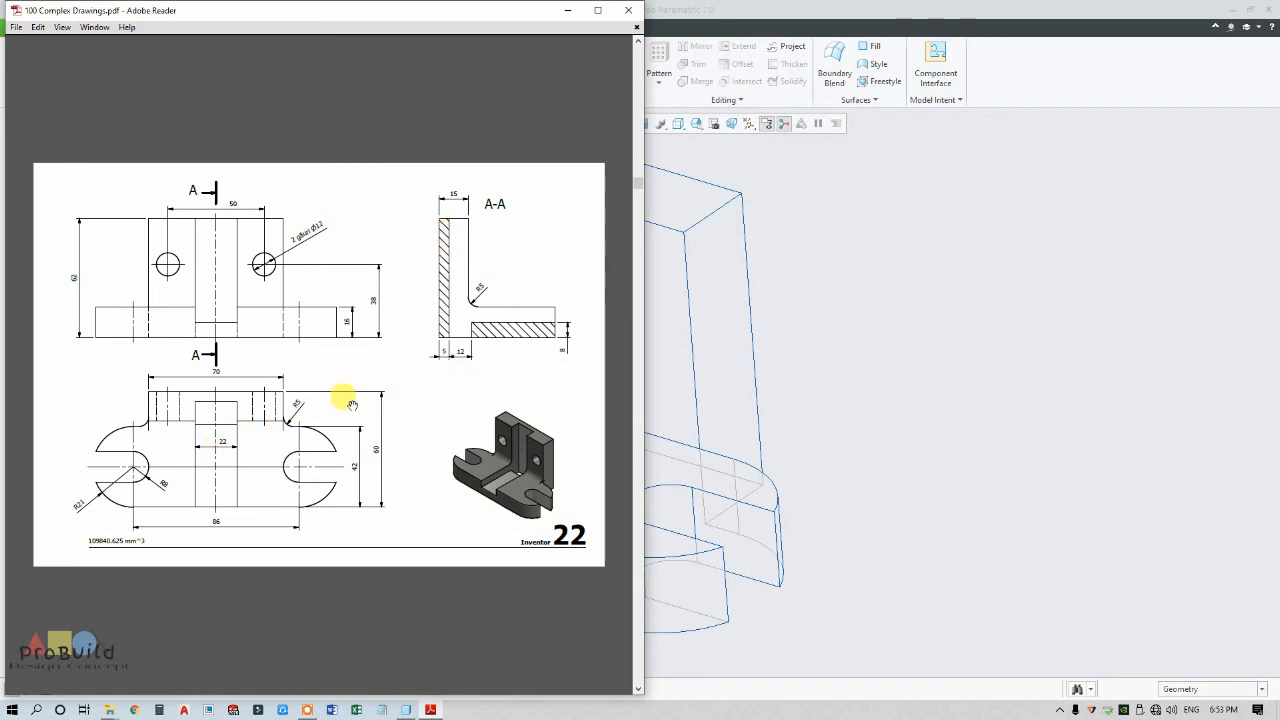
pyautogui.click(881, 343)
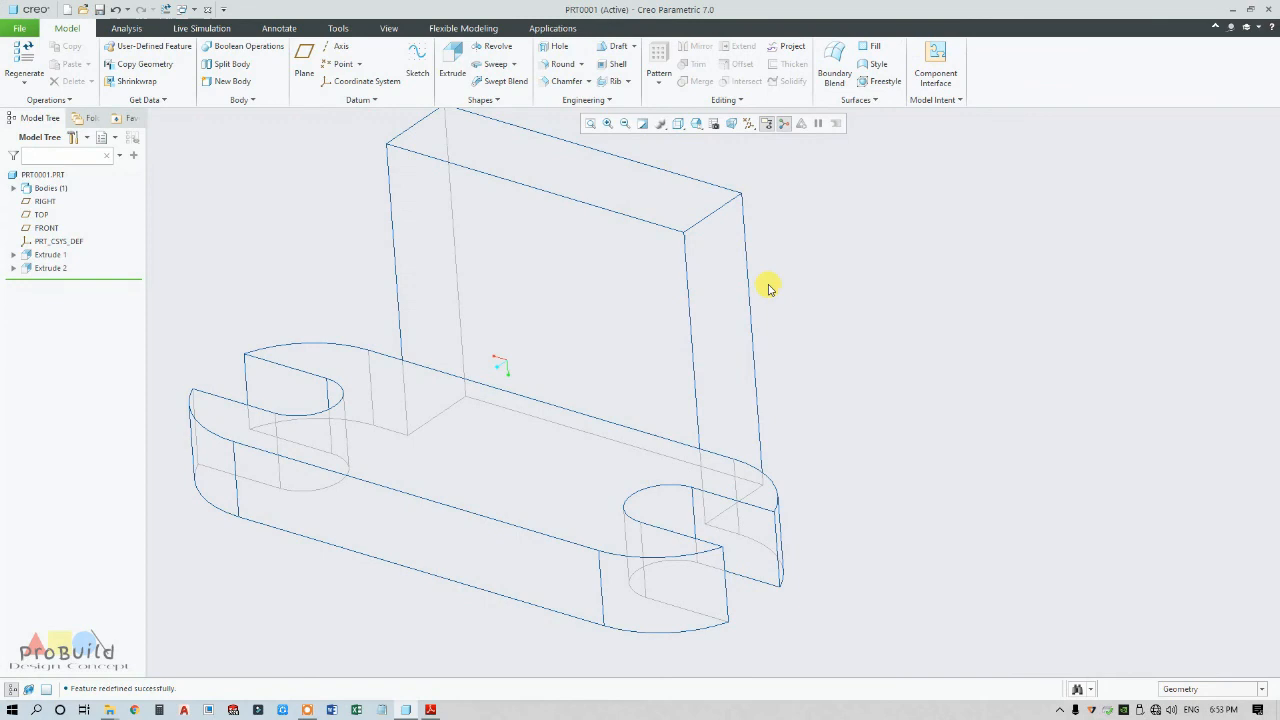
pyautogui.click(584, 200)
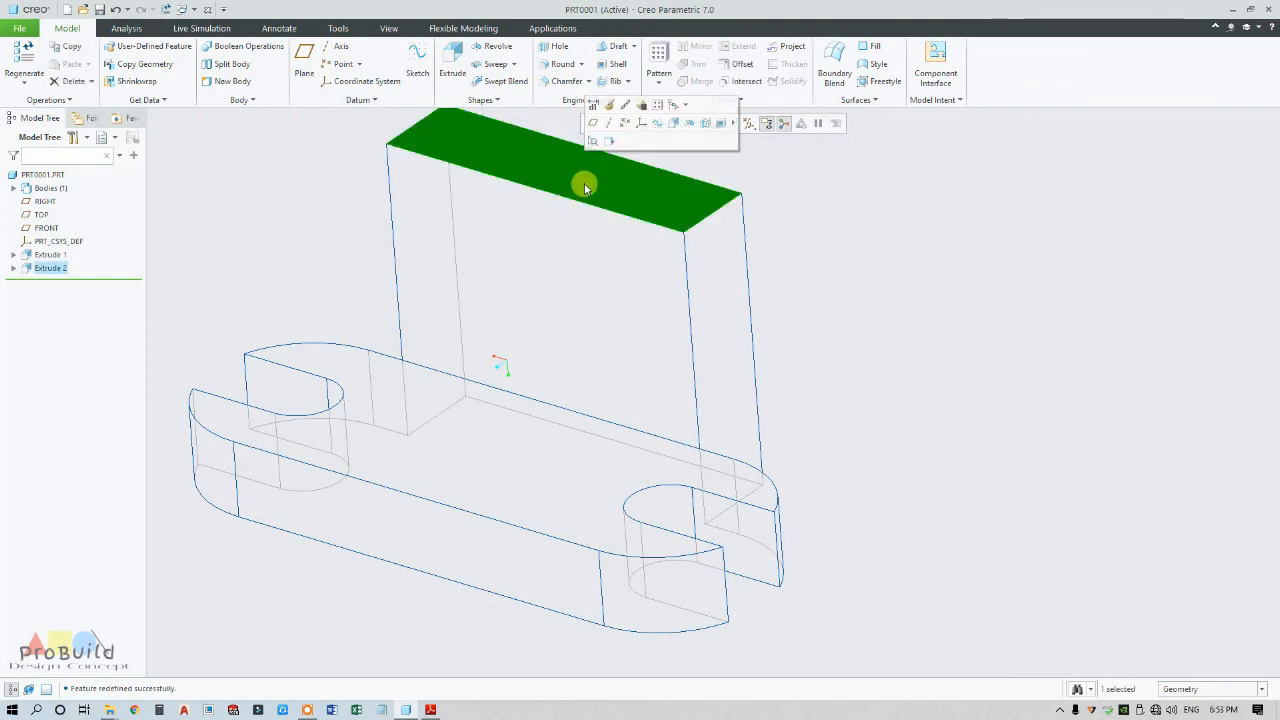
pyautogui.click(451, 58)
pyautogui.click(735, 125)
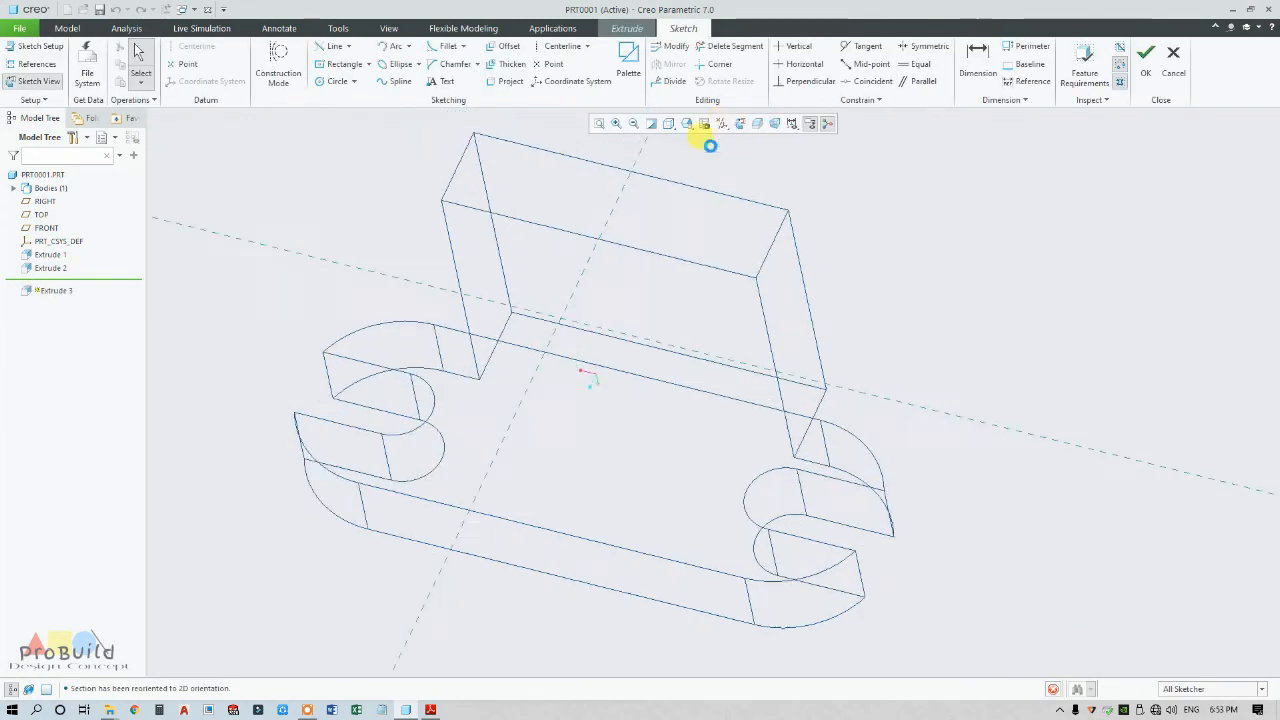
# Step: Check the slot sizes in the drawing and sketch a centre rectangle about 21 by 11 mm on the vertical reference, across the block's front edge
pyautogui.click(430, 711)
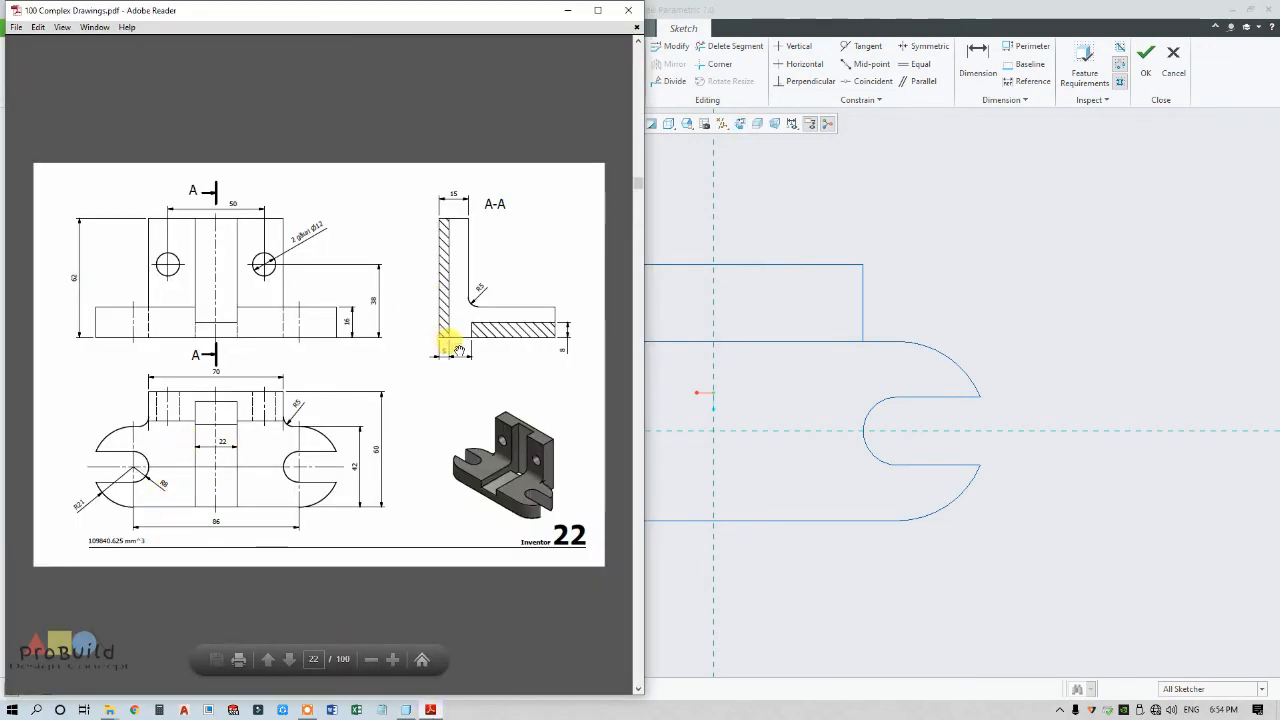
pyautogui.click(822, 397)
pyautogui.scroll(5, 763, 371)
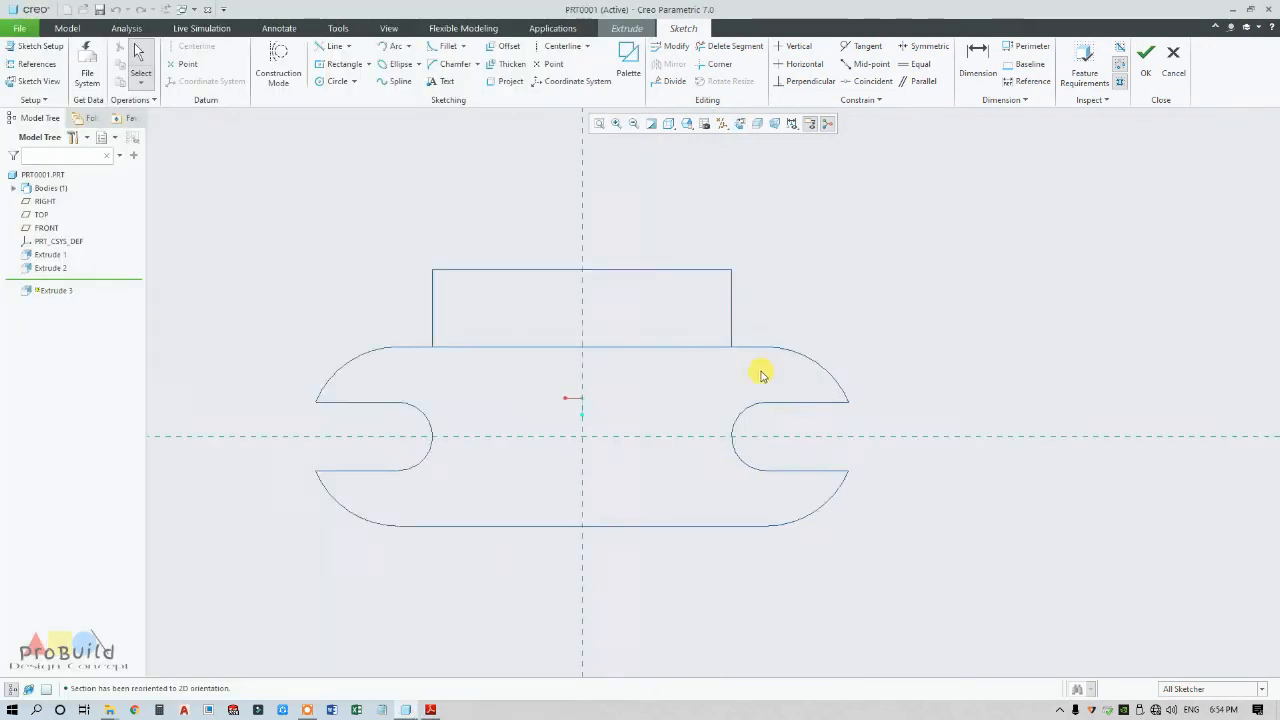
pyautogui.click(340, 64)
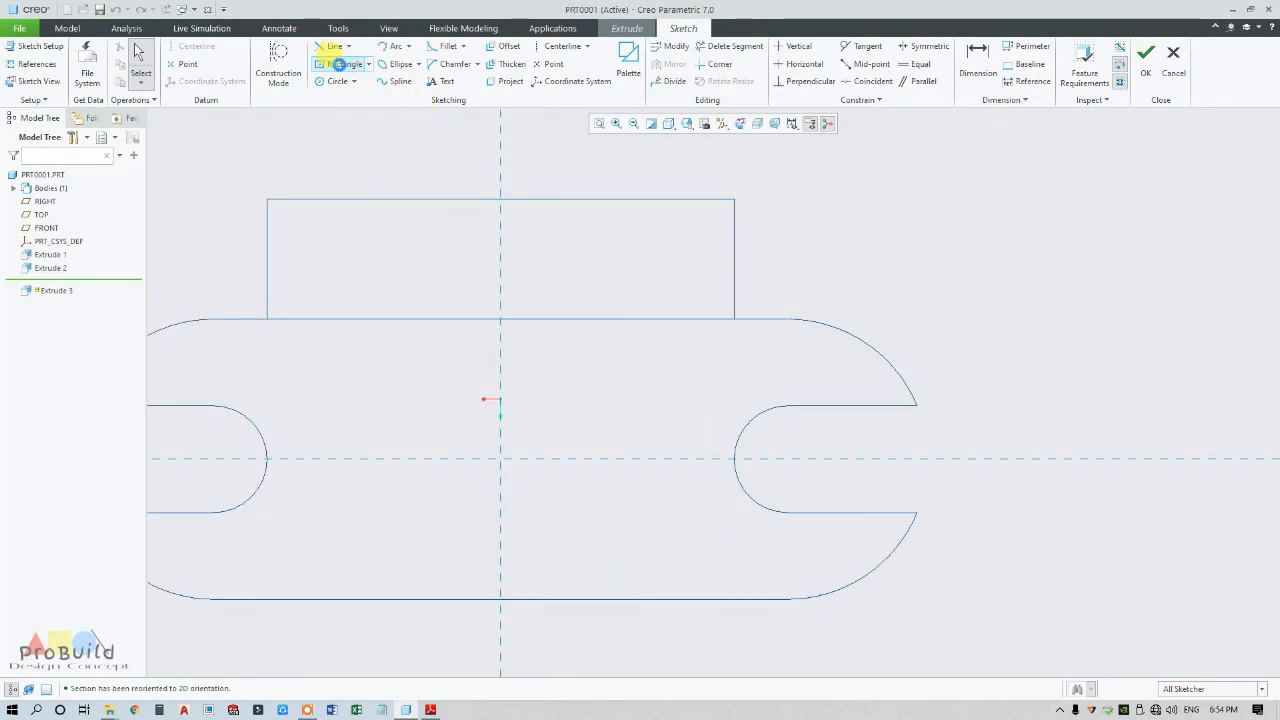
pyautogui.click(500, 305)
pyautogui.click(570, 342)
pyautogui.middleClick(550, 316)
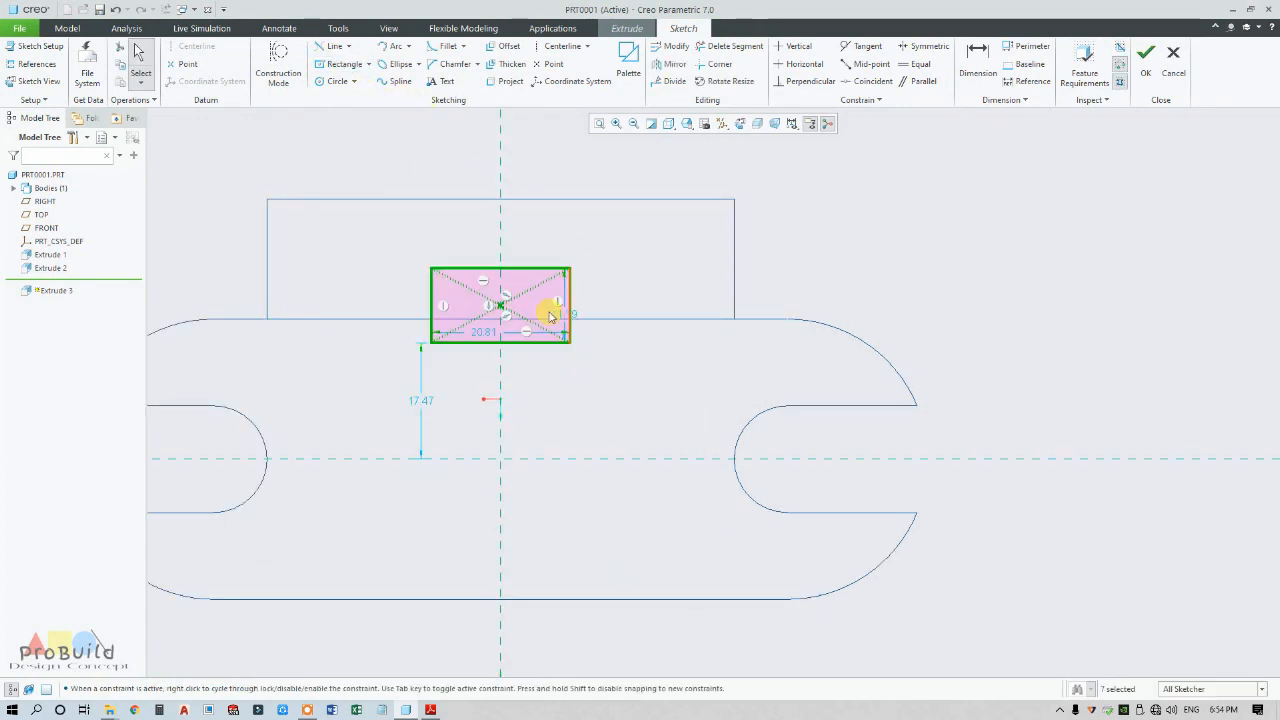
# Step: Place the width dimension above the rectangle and set its width to 22 mm and its height to 12 mm
pyautogui.moveTo(494, 332); pyautogui.dragTo(478, 255)
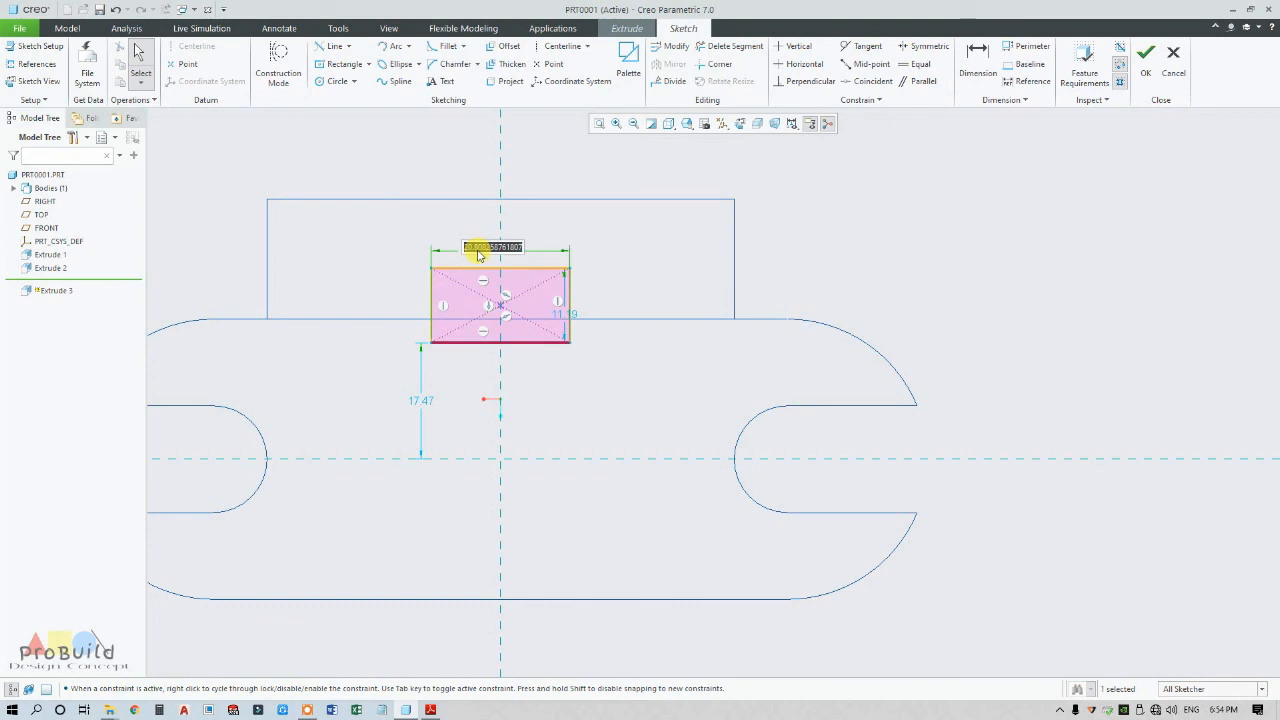
pyautogui.press('Return')
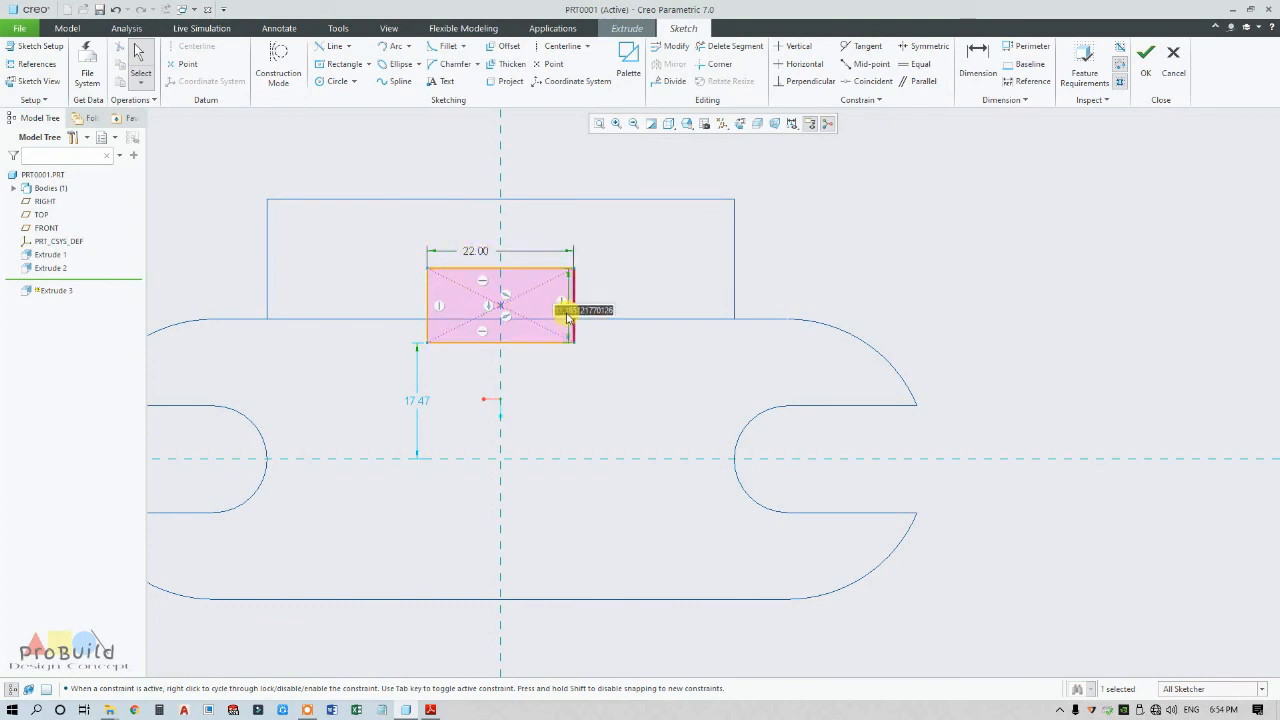
pyautogui.write('12')
pyautogui.press('Return')
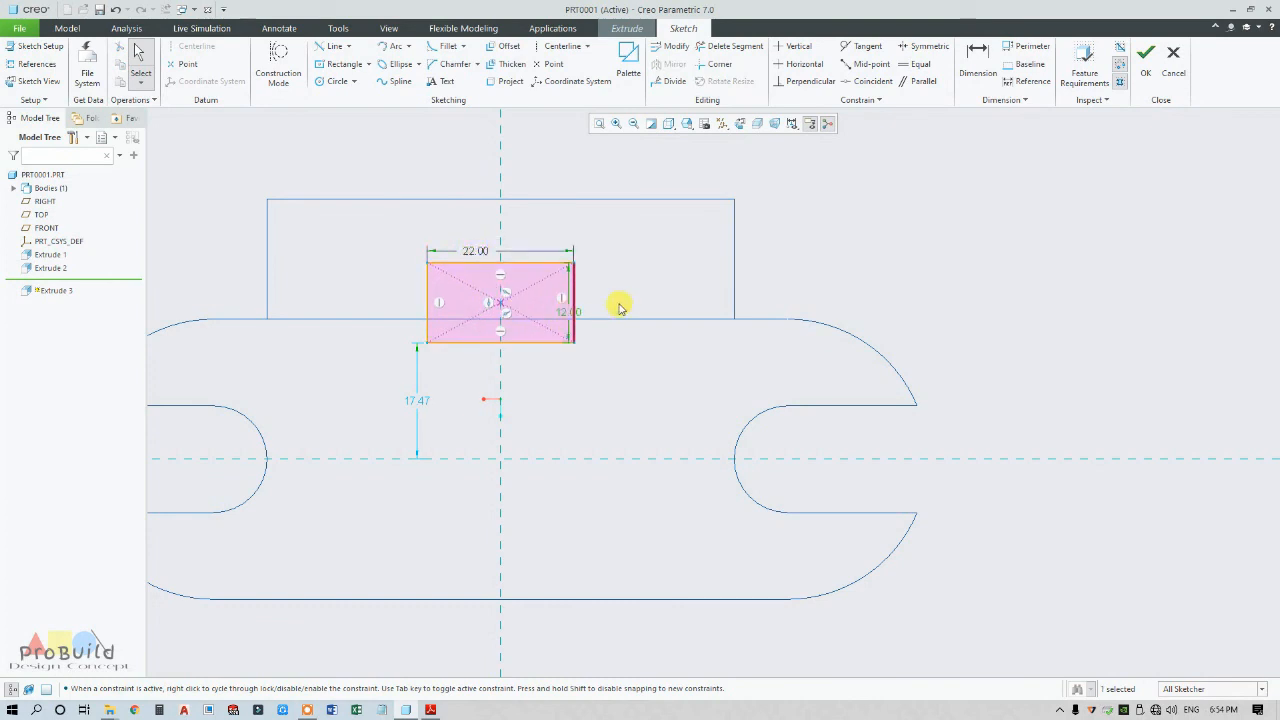
# Step: Check the slot's position in the drawing and make the rectangle's lower side coincident with the block's front edge
pyautogui.click(428, 710)
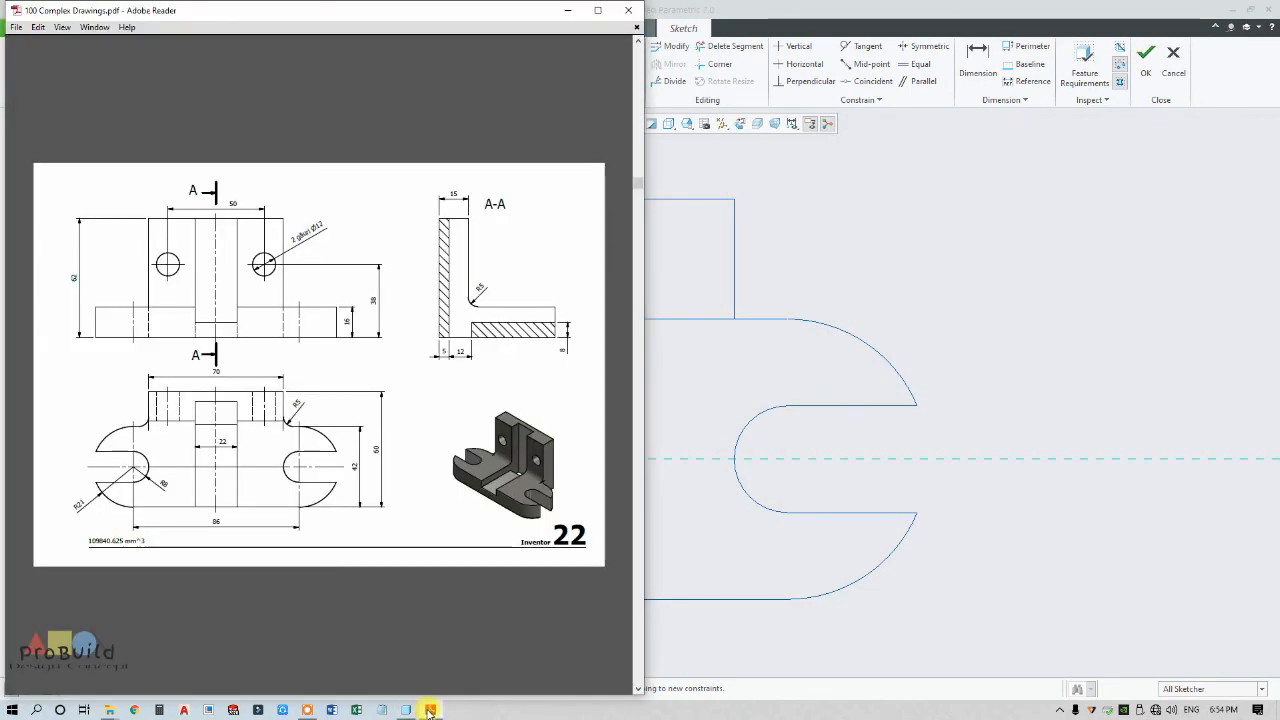
pyautogui.click(428, 710)
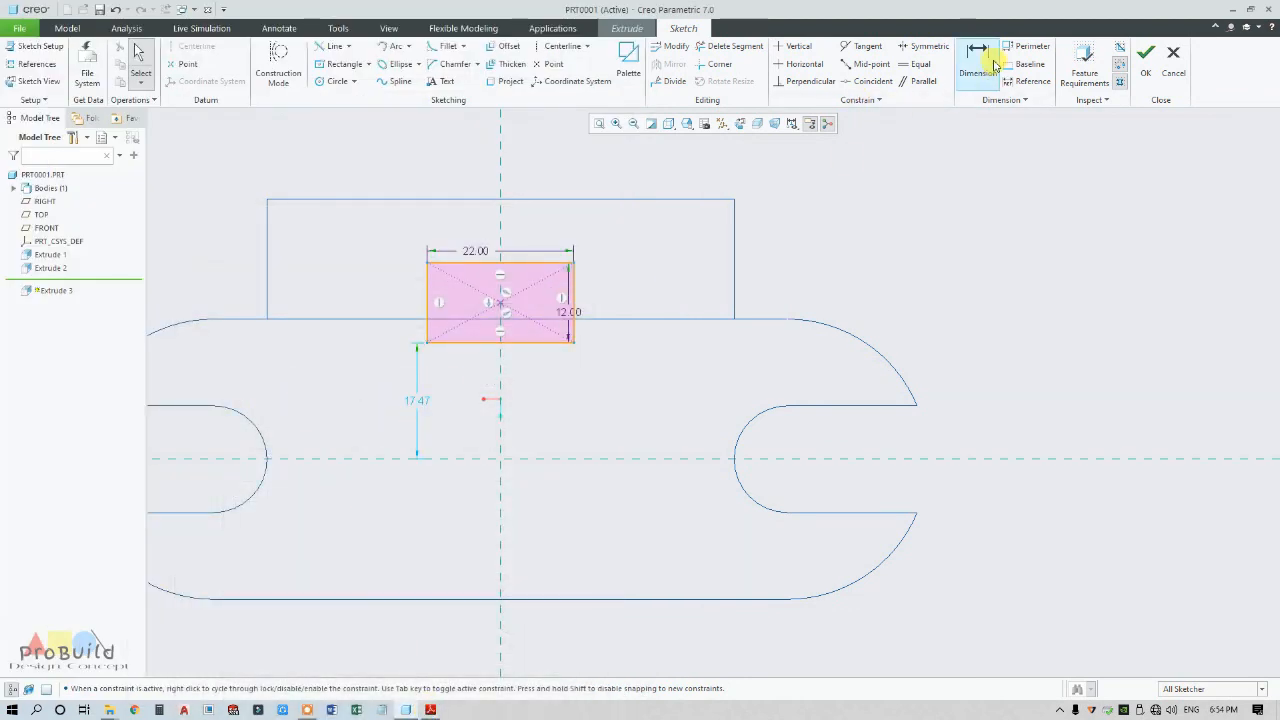
pyautogui.click(866, 81)
pyautogui.click(591, 319)
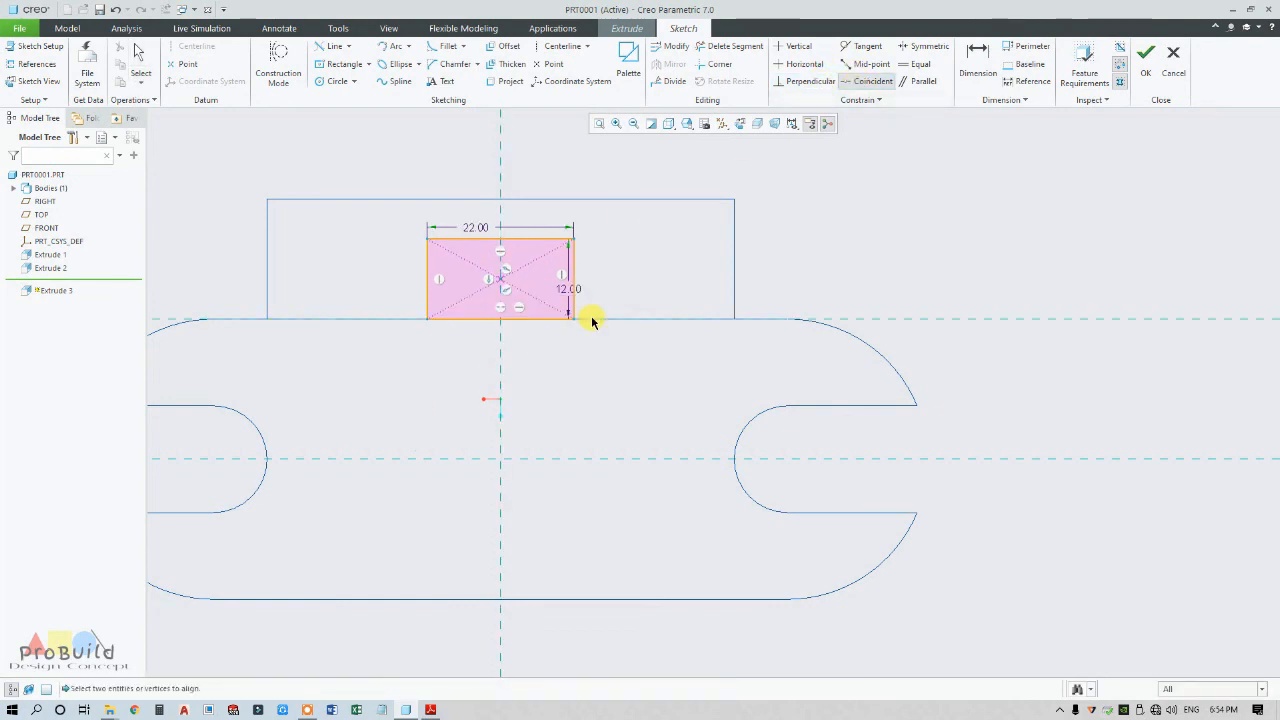
pyautogui.middleClick(591, 328)
# Step: Finish the rectangle sketch and extrude it as a material-removing cut up to the base plate's underside
pyautogui.scroll(2, 483, 326)
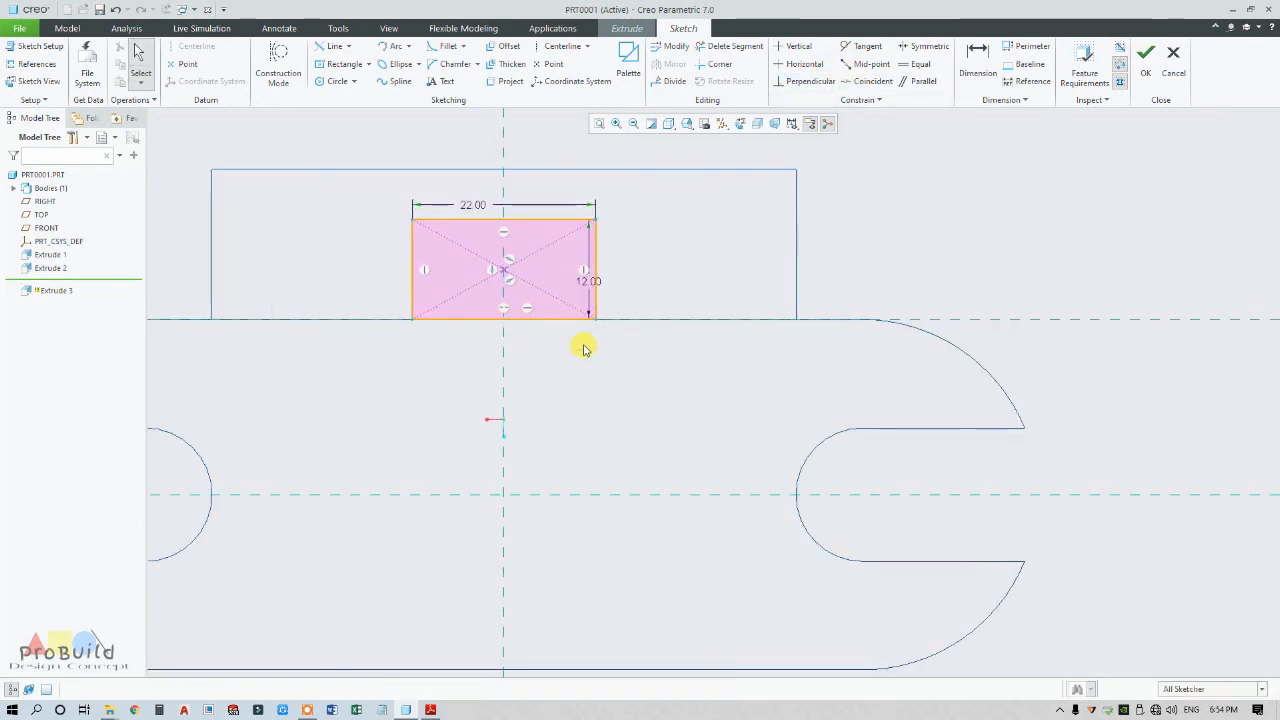
pyautogui.click(1145, 60)
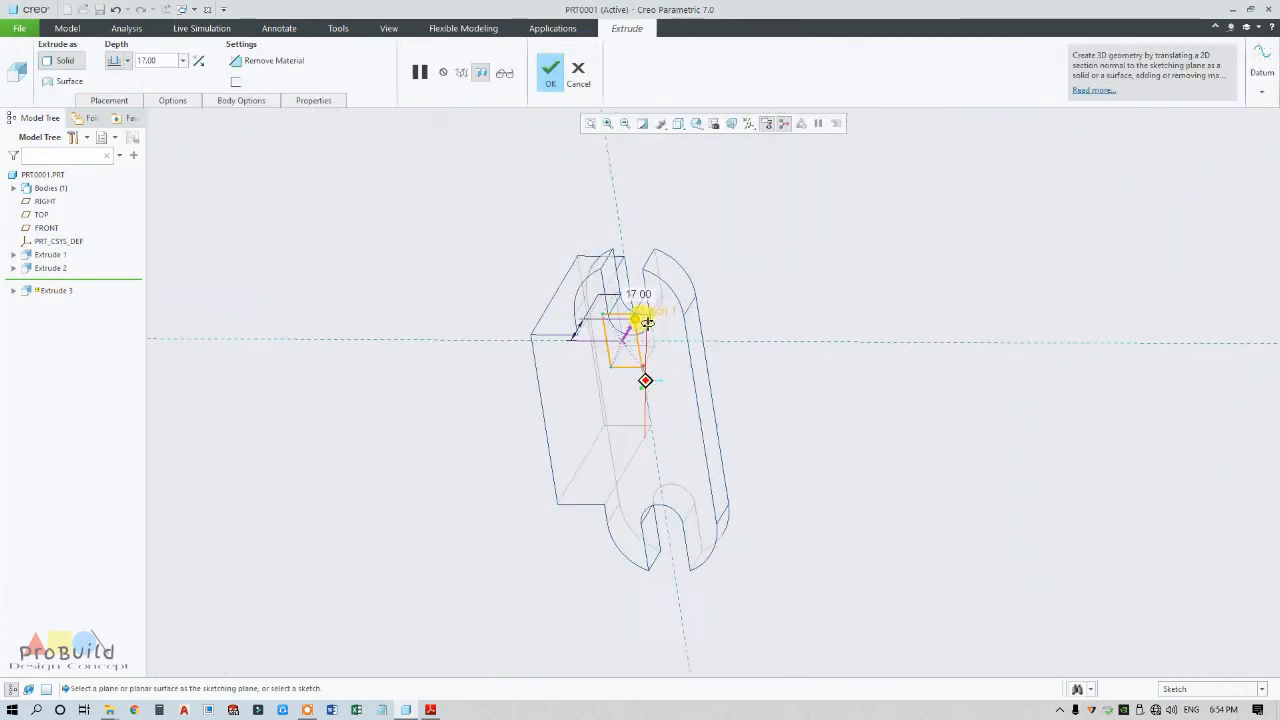
pyautogui.click(126, 61)
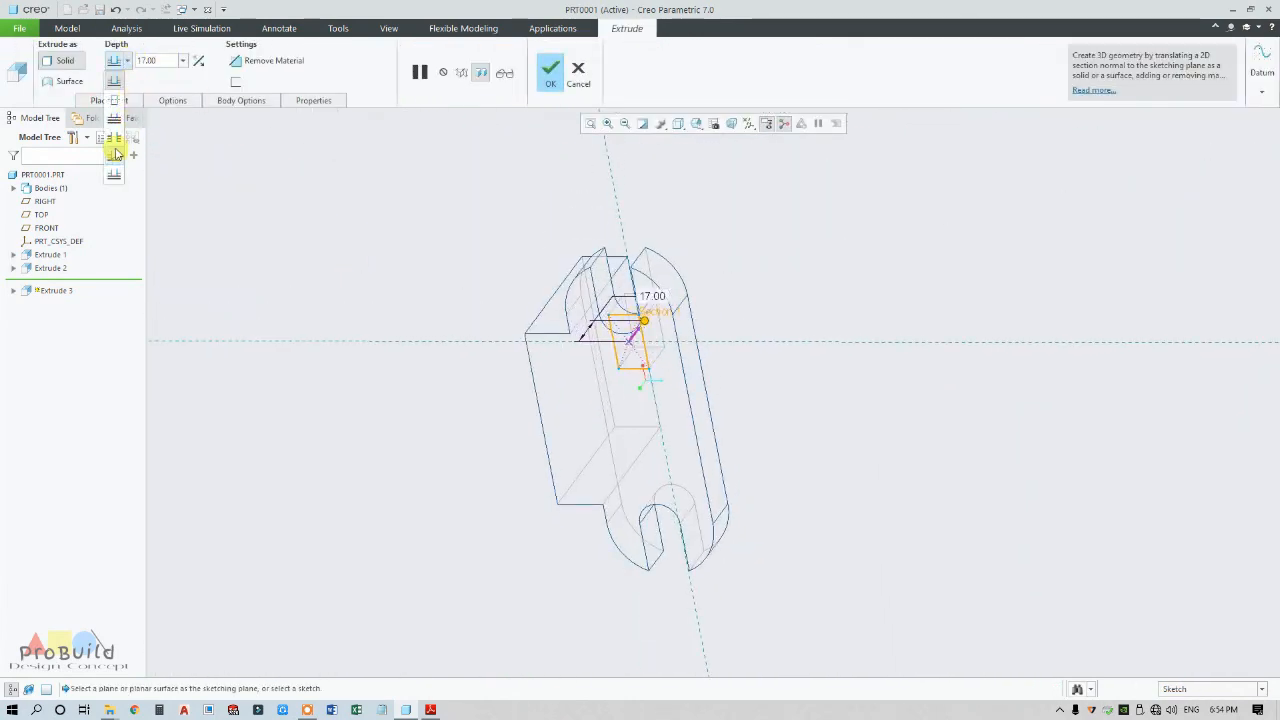
pyautogui.click(108, 163)
pyautogui.click(550, 374)
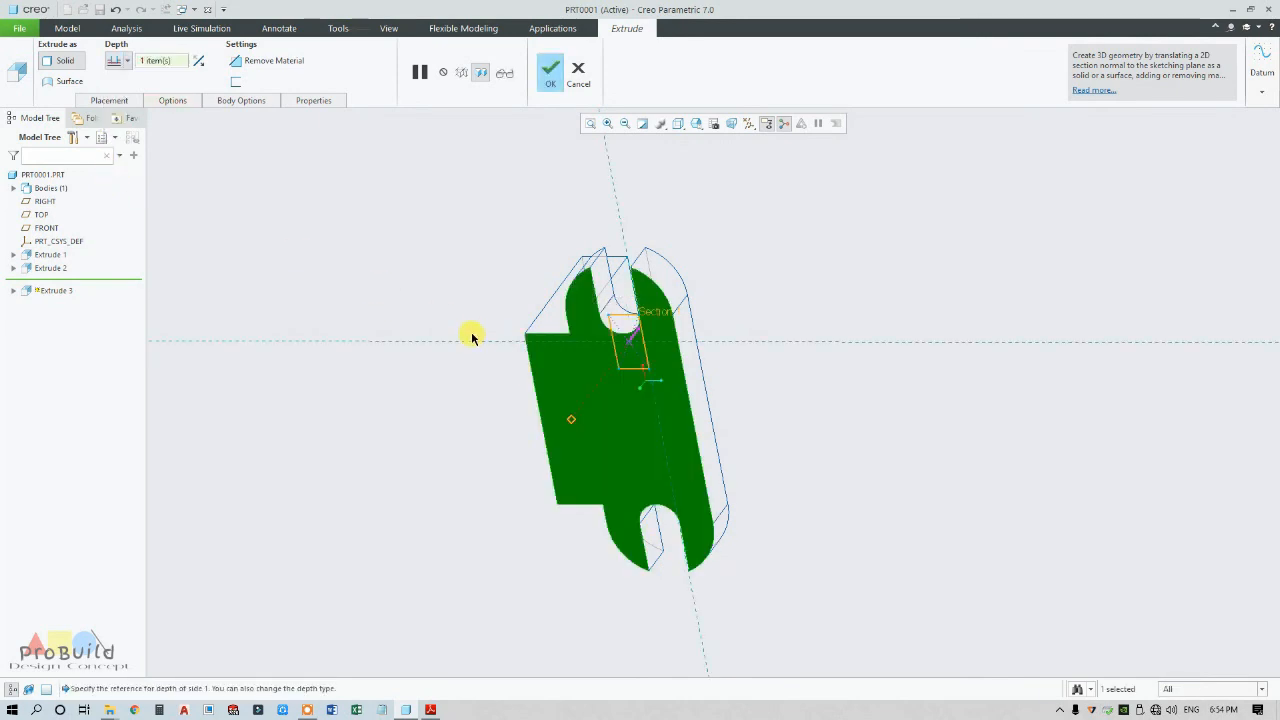
pyautogui.moveTo(469, 334); pyautogui.dragTo(380, 397, button='middle')
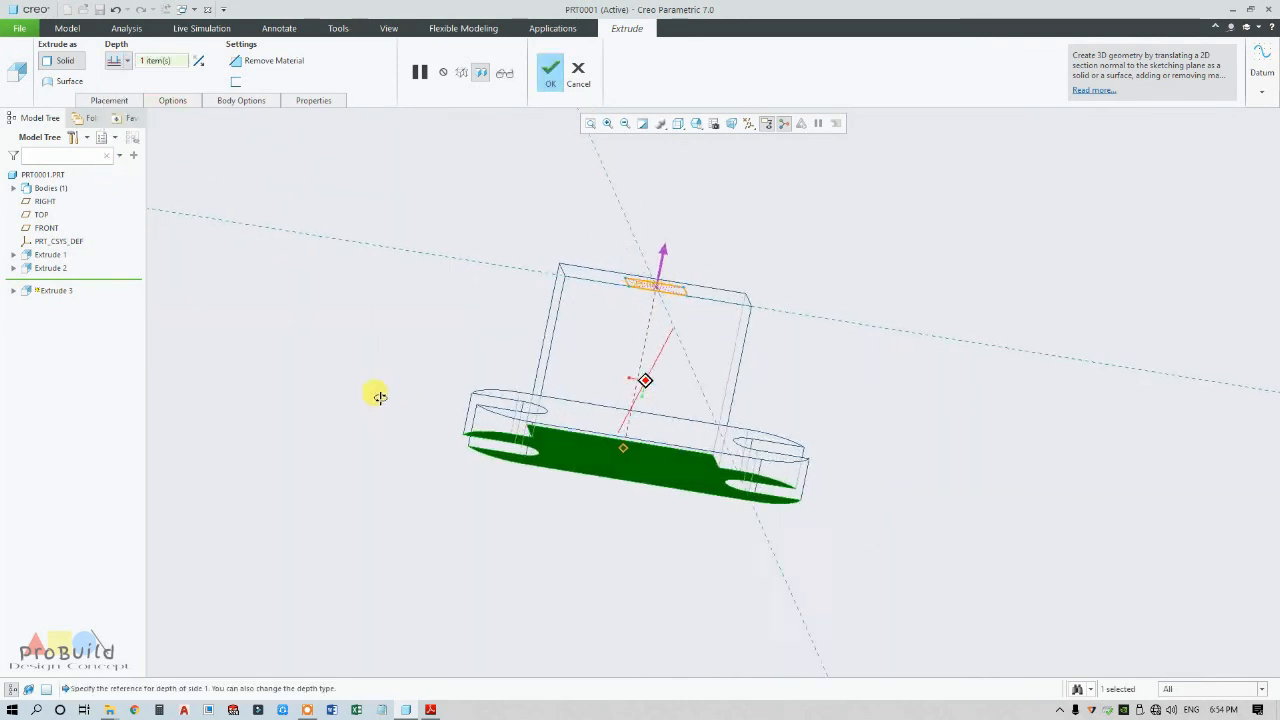
pyautogui.click(276, 61)
pyautogui.scroll(-3, 771, 280)
pyautogui.moveTo(771, 280)
pyautogui.mouseDown(button='middle')
pyautogui.moveTo(877, 260)
pyautogui.moveTo(903, 220)
pyautogui.moveTo(851, 297)
pyautogui.moveTo(783, 343)
pyautogui.moveTo(786, 374)
pyautogui.moveTo(790, 360)
pyautogui.mouseUp(button='middle')
pyautogui.click(550, 72)
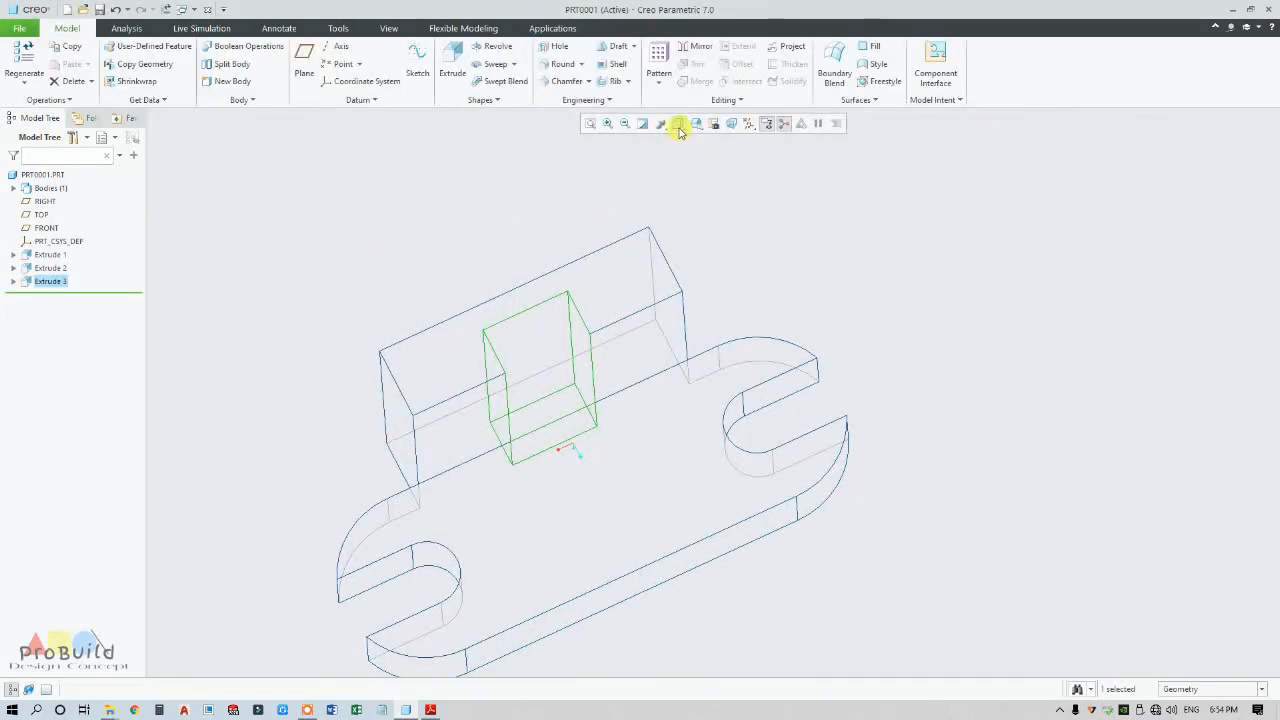
pyautogui.click(742, 188)
pyautogui.scroll(1, 690, 188)
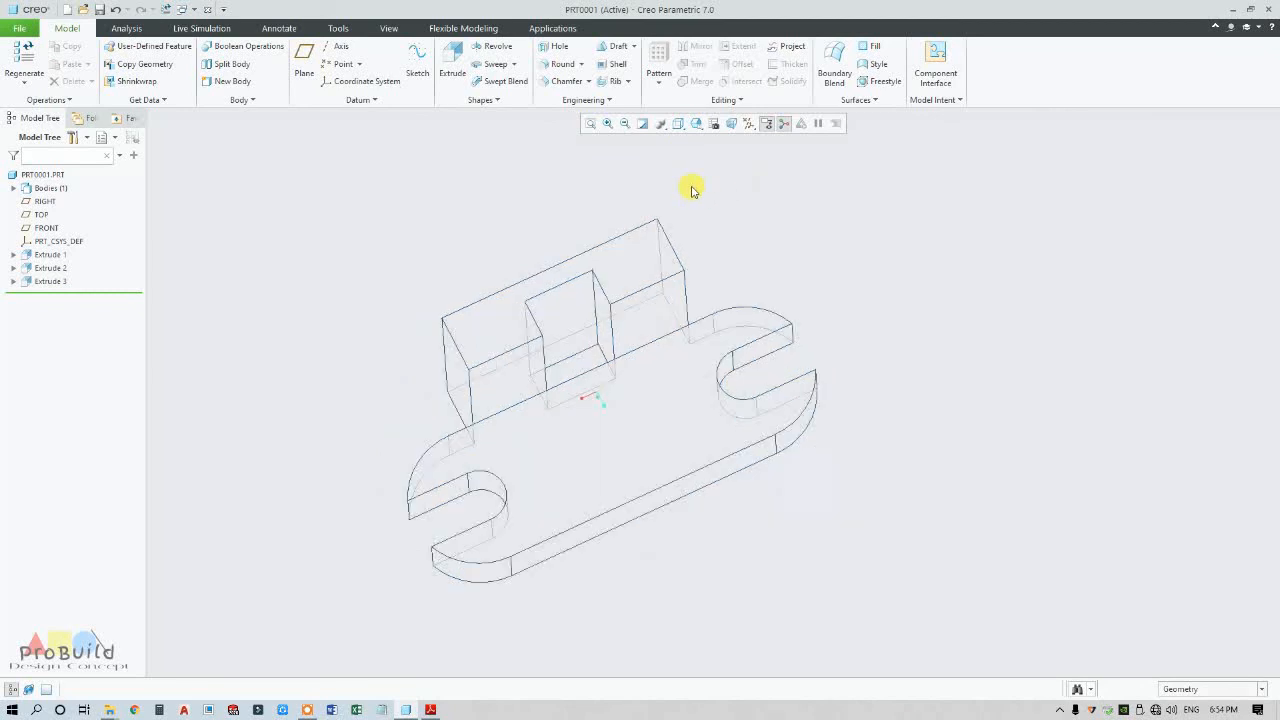
# Step: Check the base channel in the drawing and start an extrusion sketch on the plate's top face, oriented square to the sketch plane
pyautogui.click(606, 403)
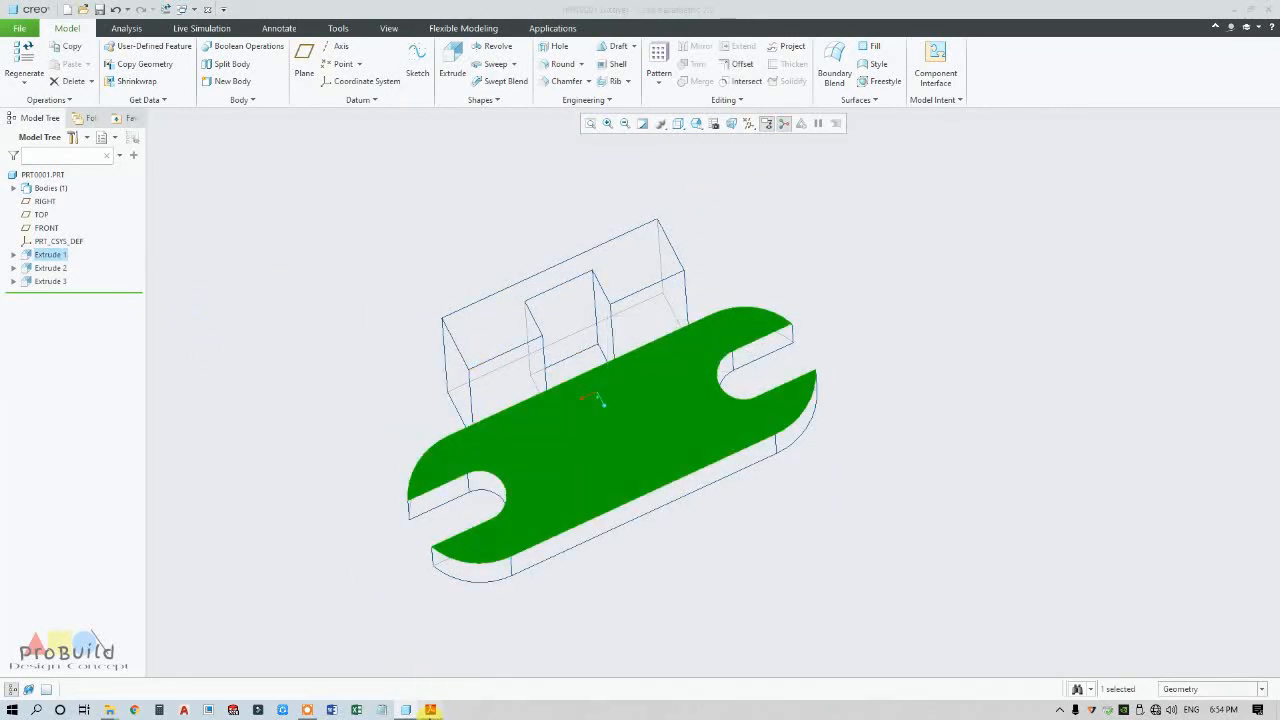
pyautogui.click(430, 710)
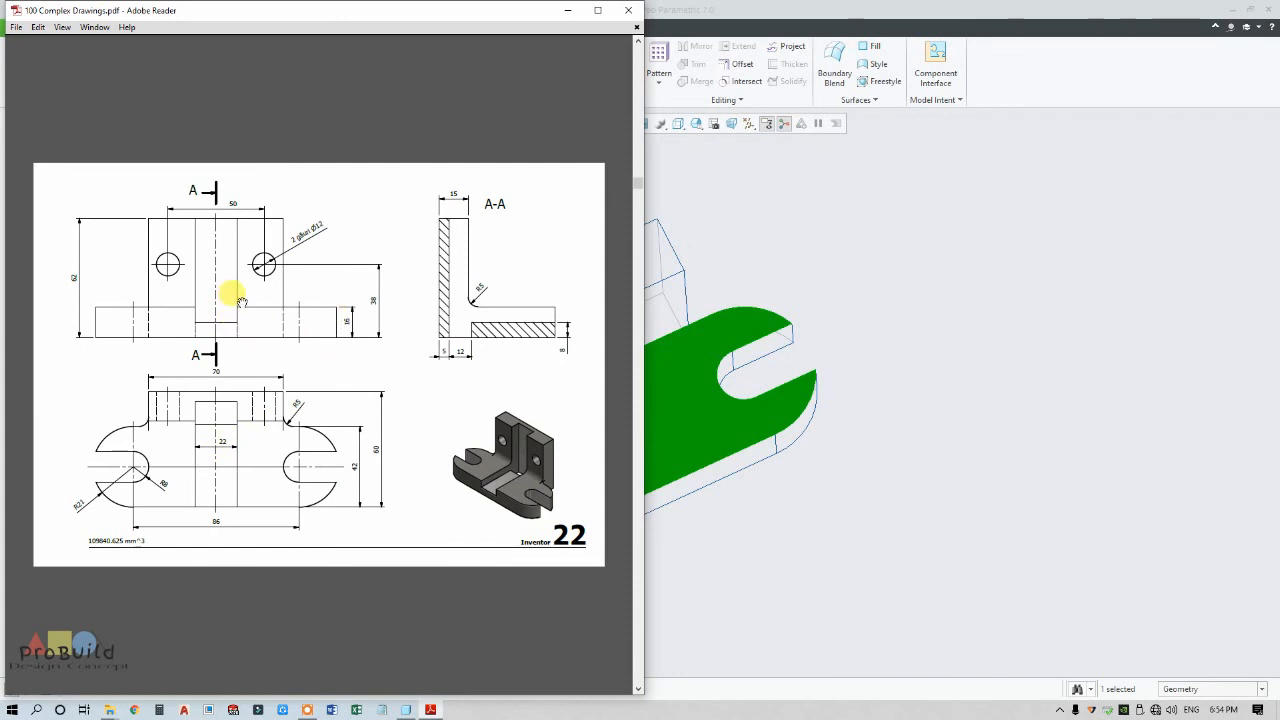
pyautogui.click(785, 520)
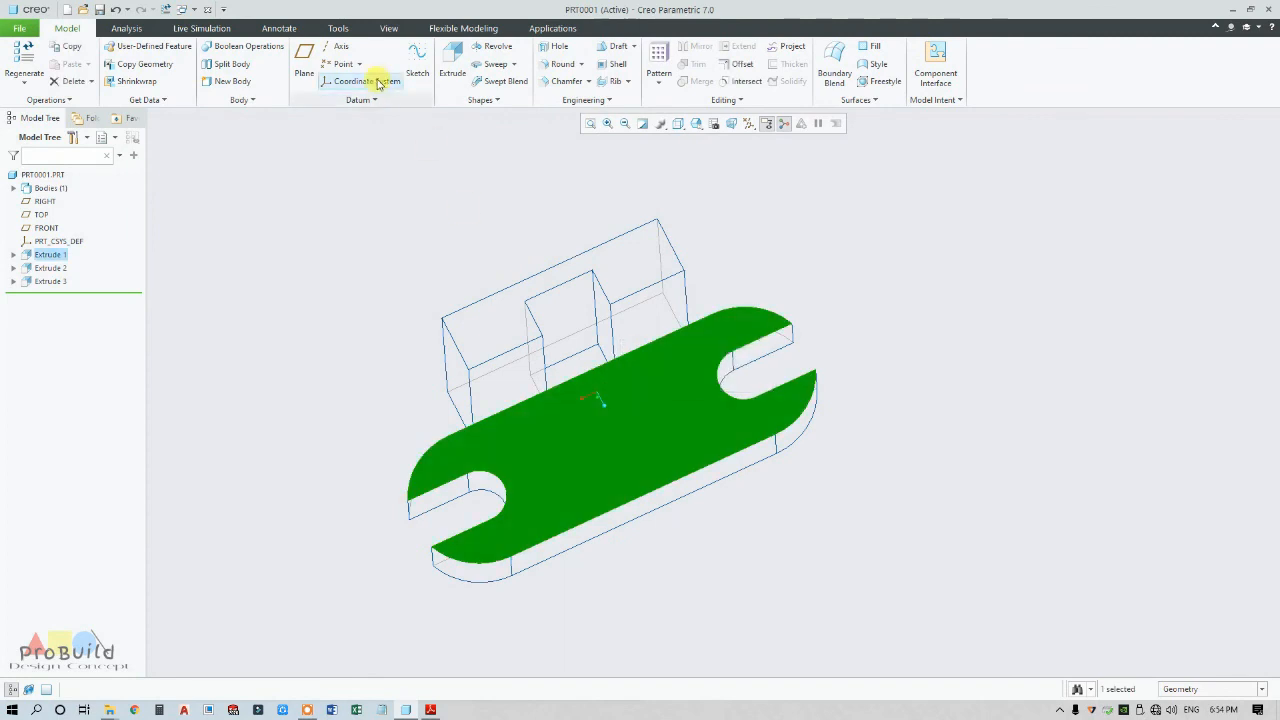
pyautogui.click(452, 62)
pyautogui.click(740, 122)
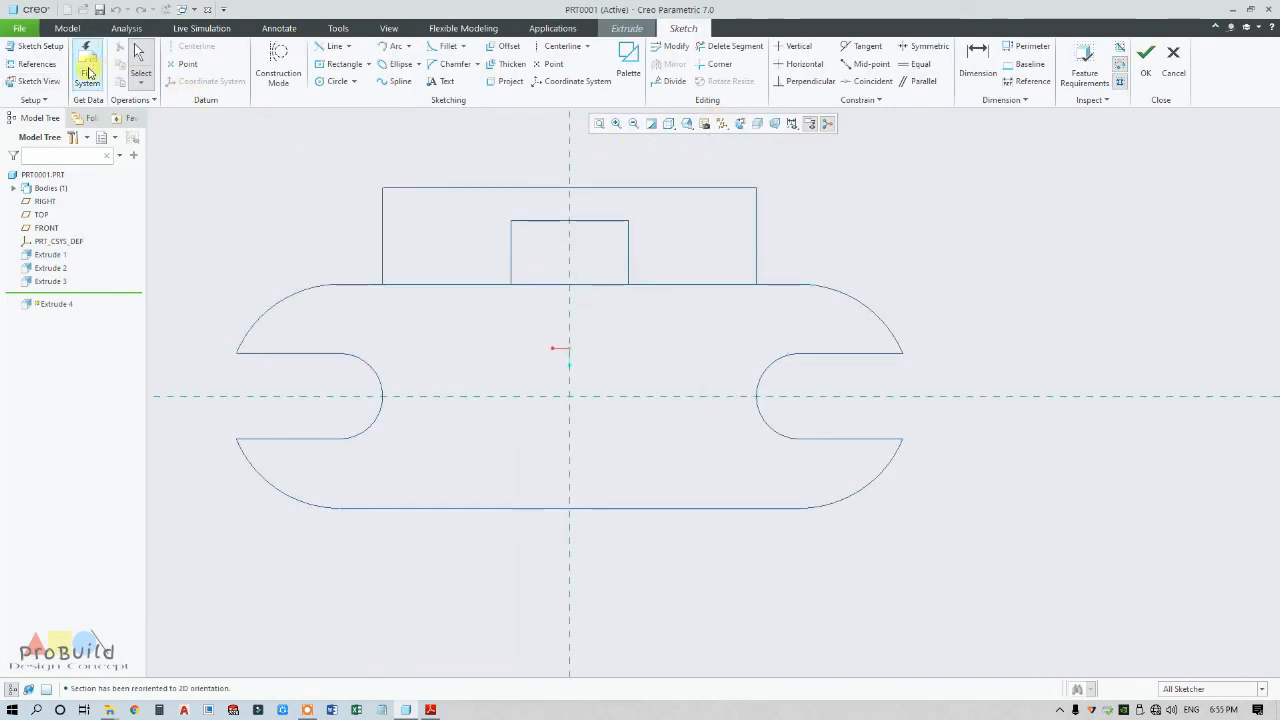
# Step: Add the two side edges of the 22 mm wide slot as sketch references
pyautogui.click(37, 64)
pyautogui.click(627, 258)
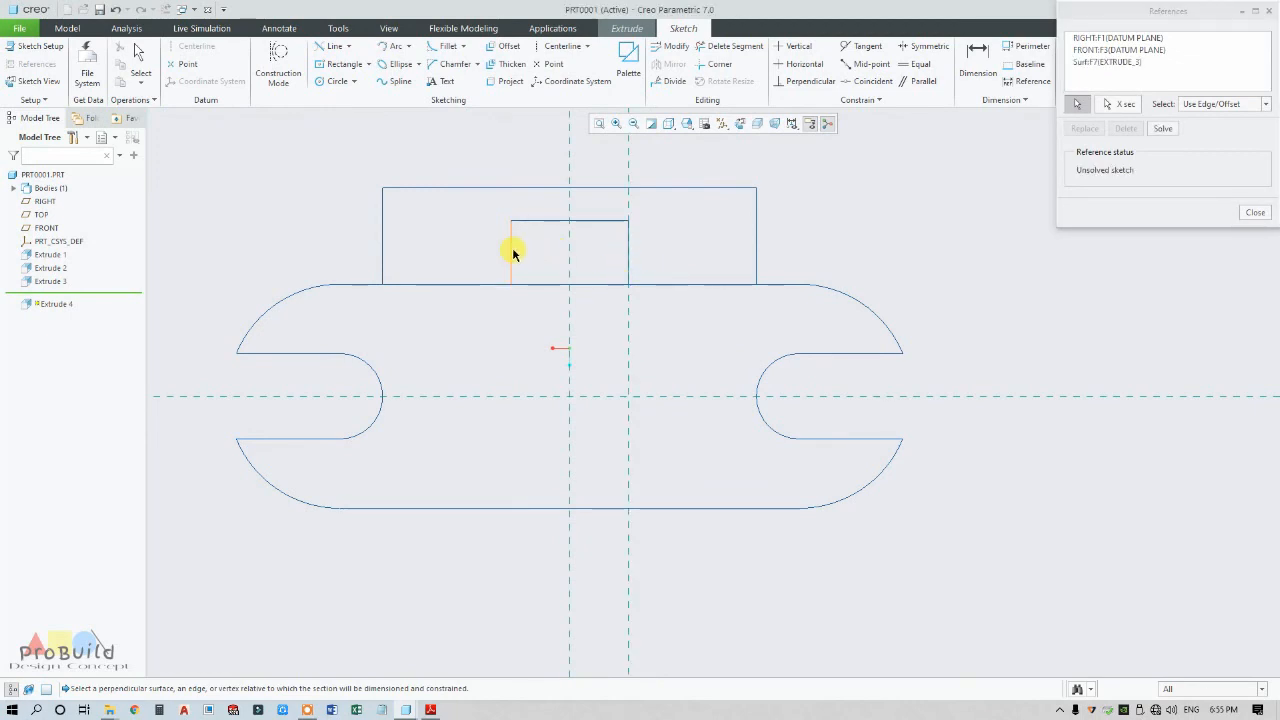
pyautogui.middleClick(530, 305)
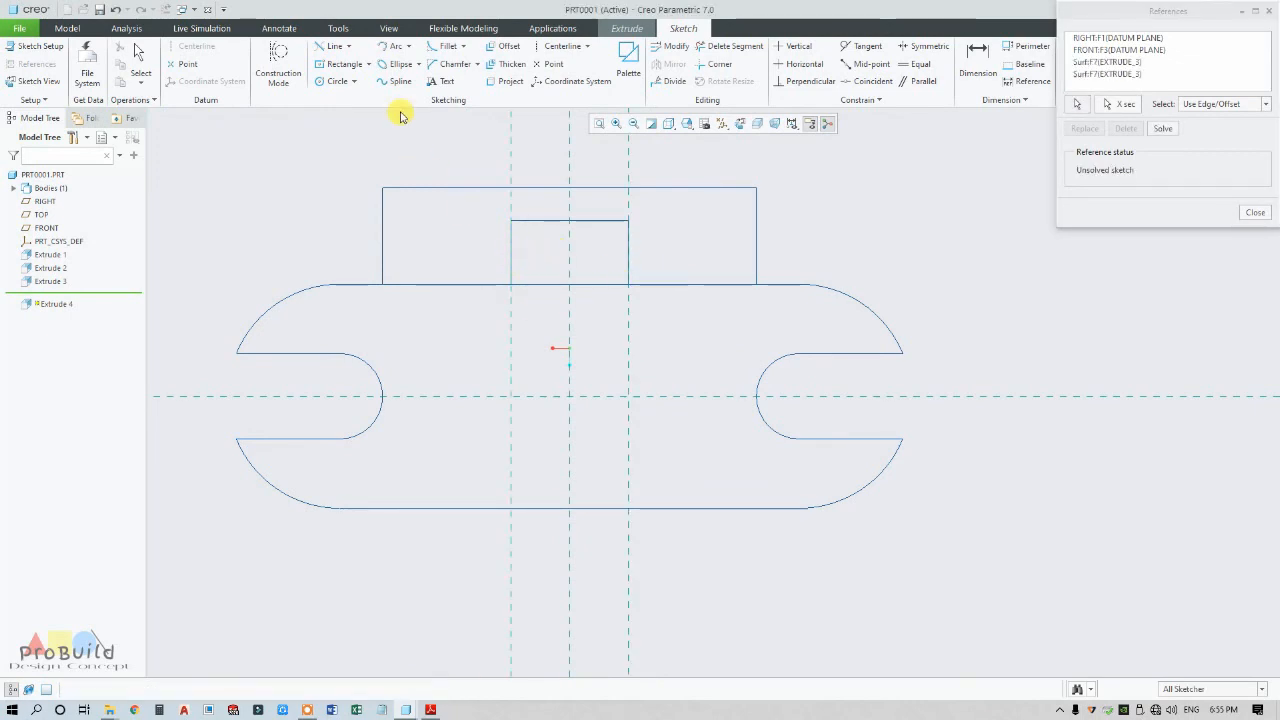
pyautogui.click(352, 48)
pyautogui.click(440, 66)
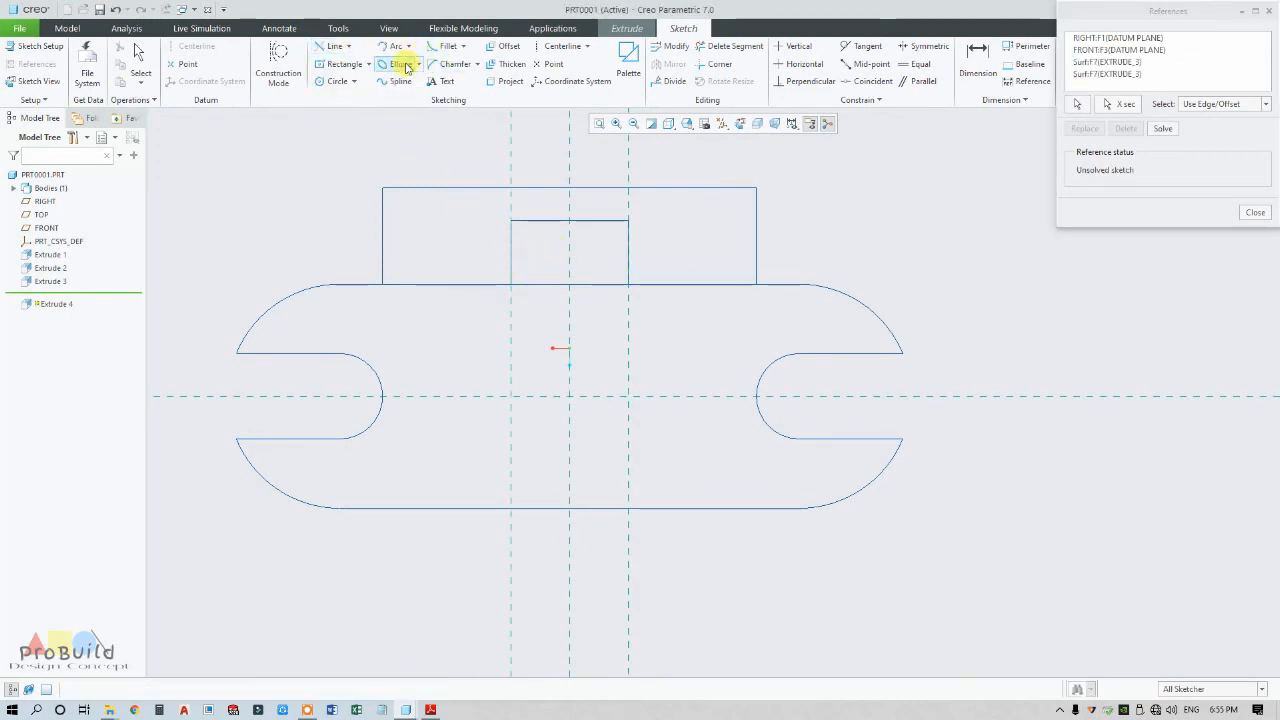
# Step: Sketch a corner rectangle between the two slot references, from the block's front face to the base plate's front edge, and finish the sketch
pyautogui.click(366, 68)
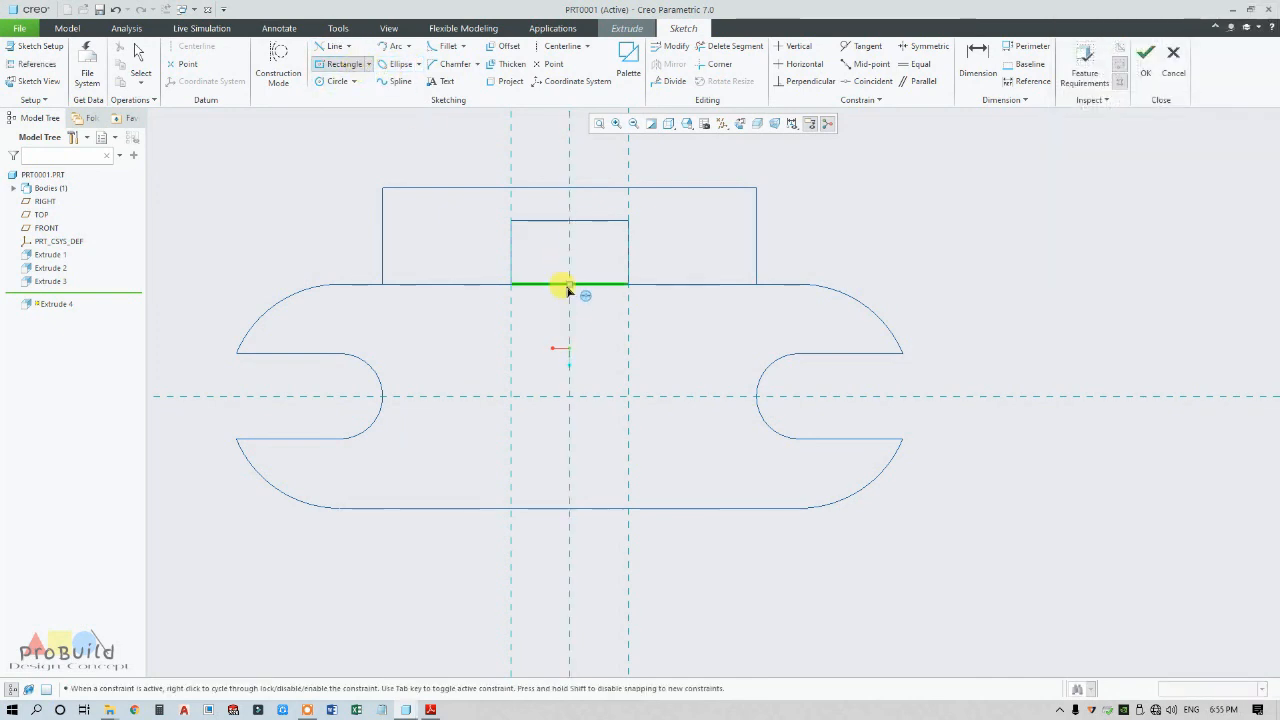
pyautogui.click(510, 284)
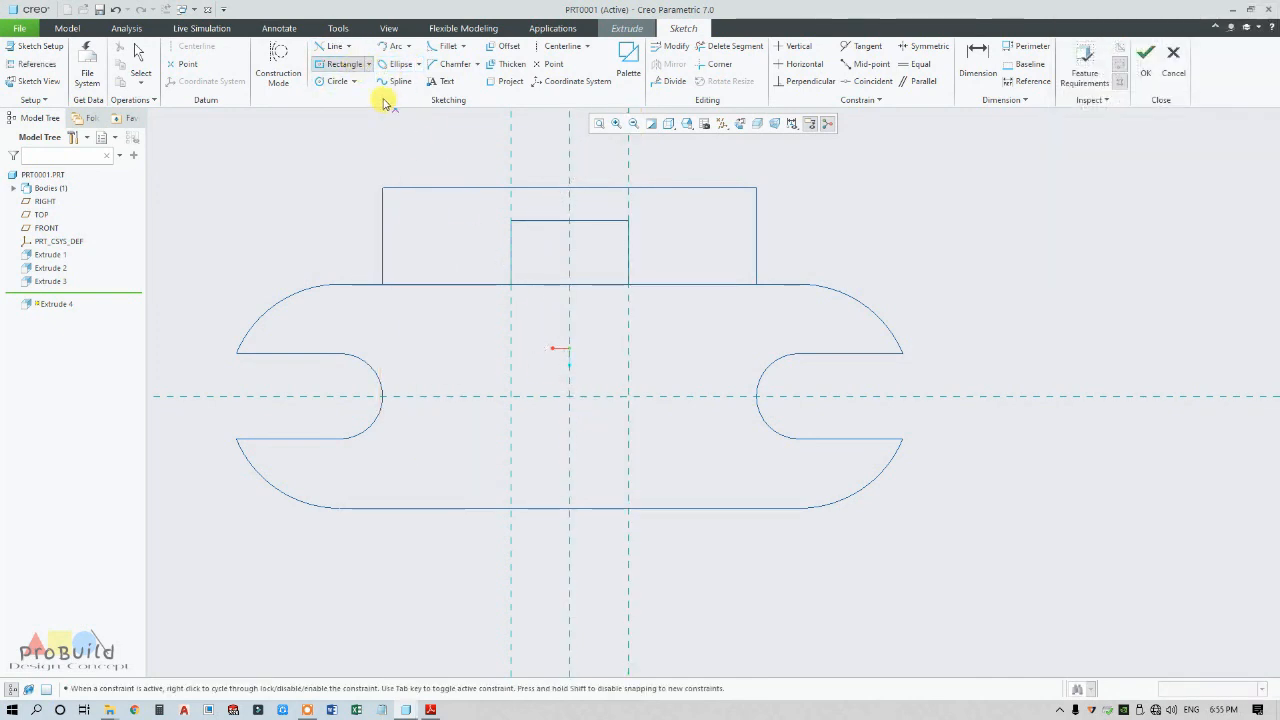
pyautogui.click(369, 64)
pyautogui.click(345, 81)
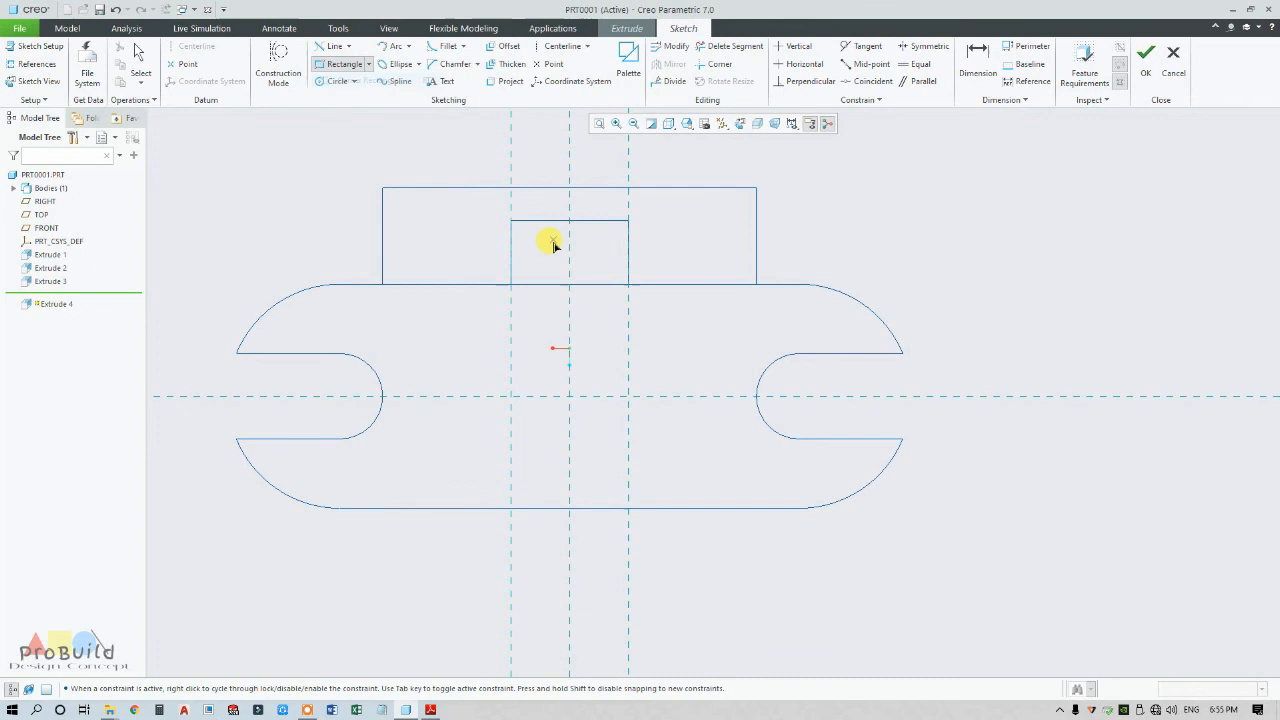
pyautogui.click(510, 285)
pyautogui.click(628, 508)
pyautogui.middleClick(694, 549)
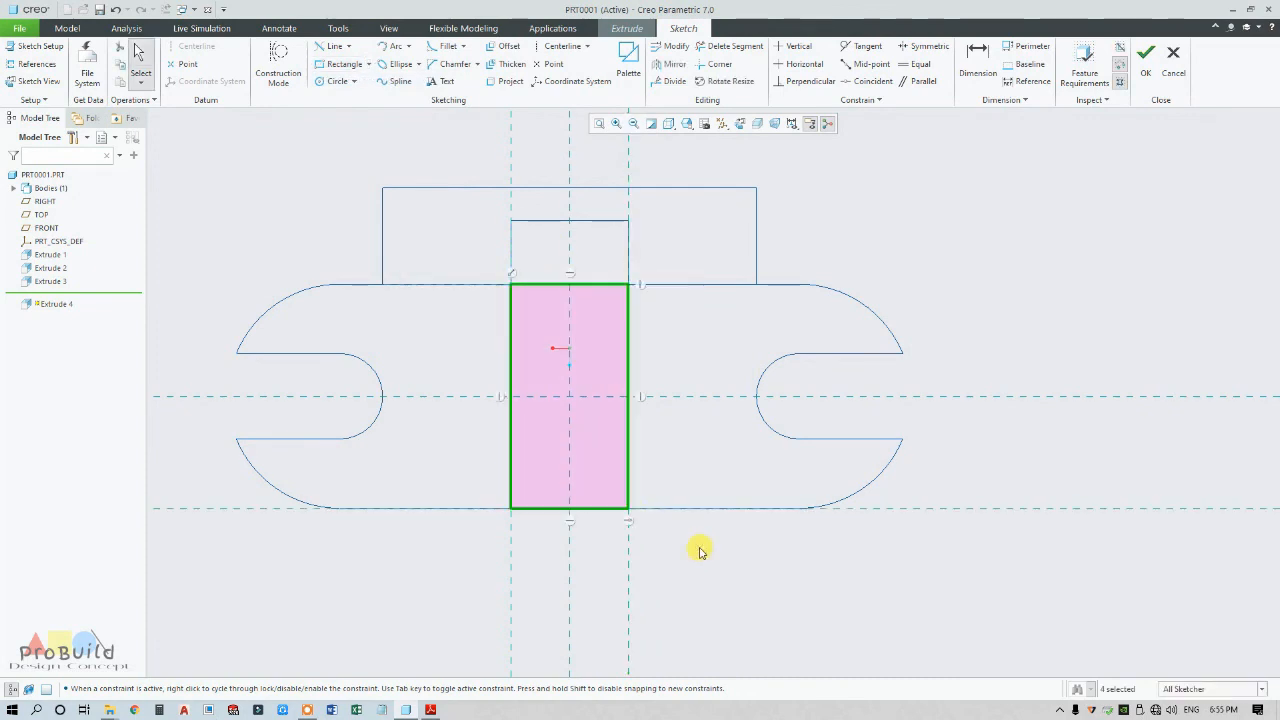
pyautogui.click(1144, 70)
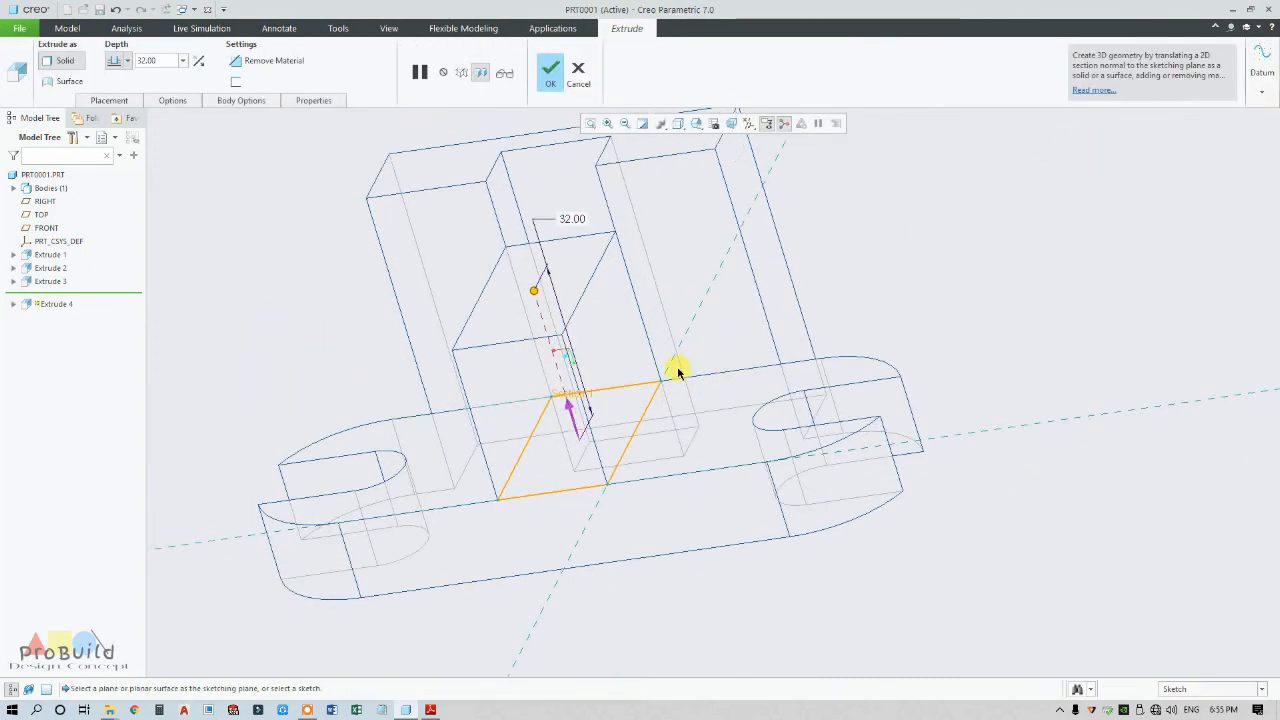
# Step: Extrude the rectangle 8 mm deep into the base plate as a material-removing cut
pyautogui.doubleClick(568, 220)
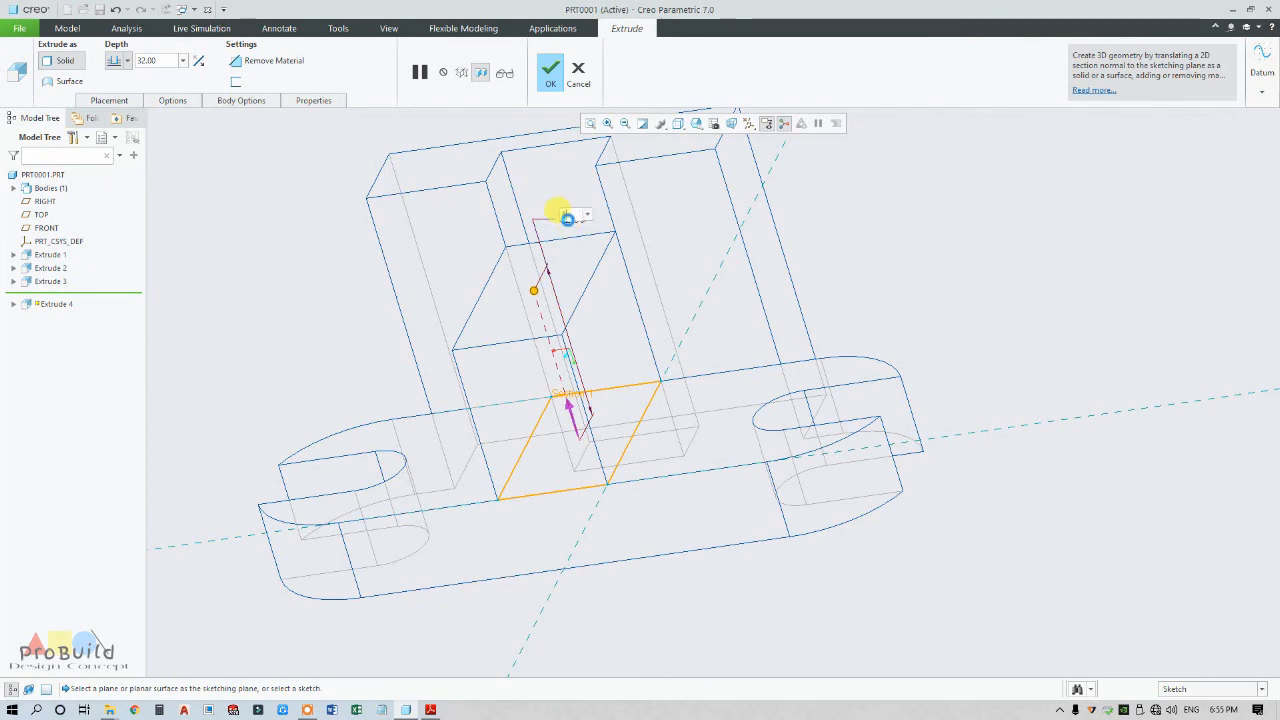
pyautogui.write('8')
pyautogui.press('Return')
pyautogui.click(236, 60)
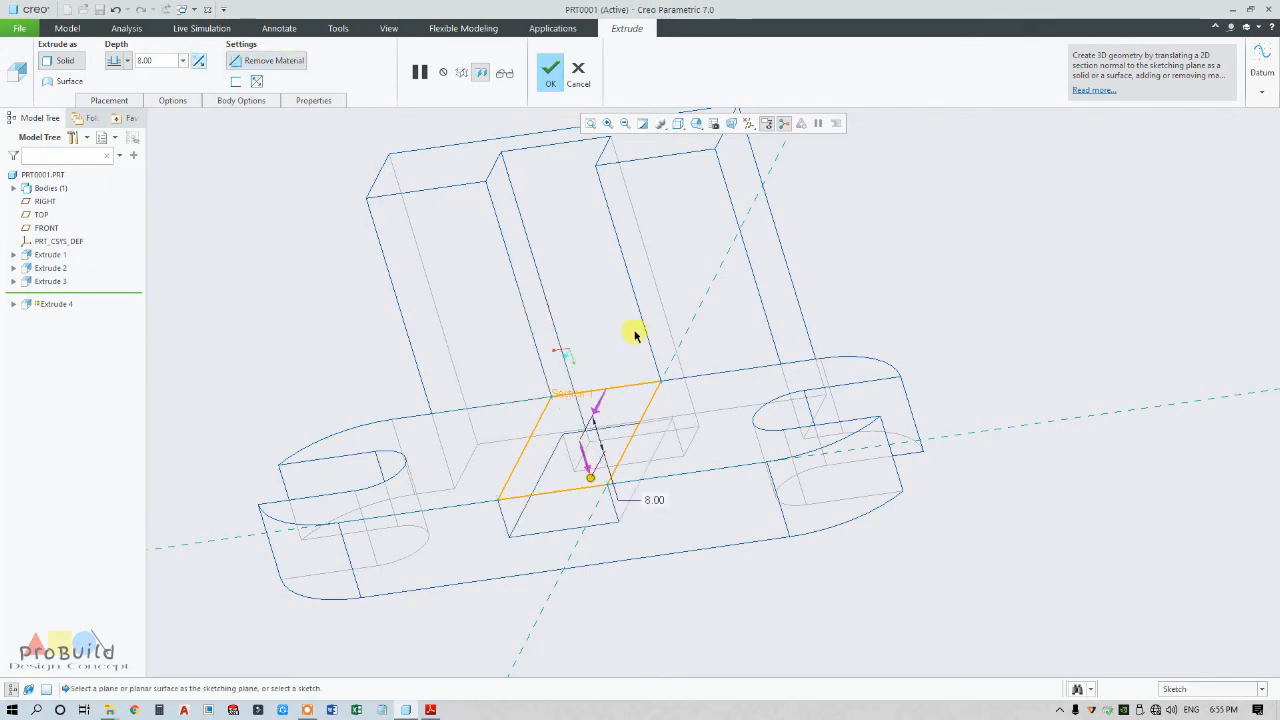
pyautogui.moveTo(712, 388); pyautogui.dragTo(511, 124, button='middle')
pyautogui.click(552, 76)
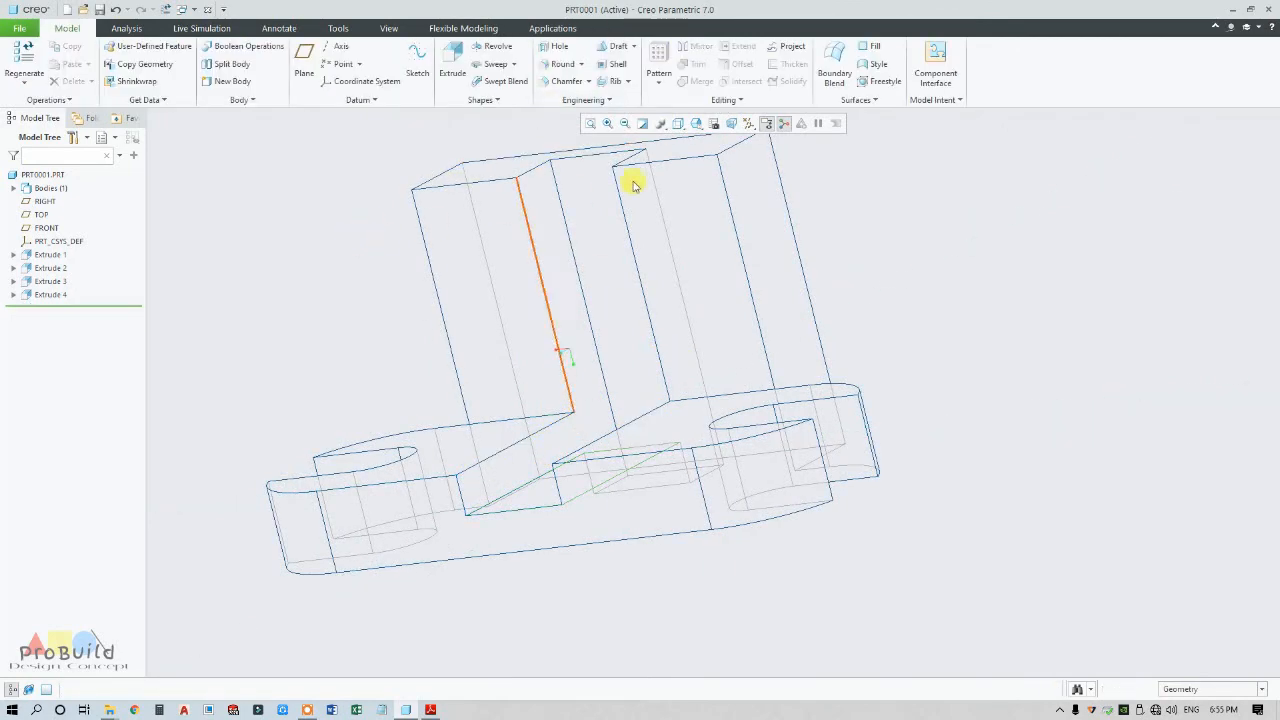
# Step: Display the model shaded with edges and orient it to show the channel from the front
pyautogui.click(682, 123)
pyautogui.click(715, 142)
pyautogui.moveTo(712, 200)
pyautogui.mouseDown(button='middle')
pyautogui.moveTo(700, 266)
pyautogui.moveTo(763, 357)
pyautogui.moveTo(783, 420)
pyautogui.moveTo(781, 376)
pyautogui.moveTo(714, 306)
pyautogui.moveTo(631, 323)
pyautogui.moveTo(707, 368)
pyautogui.moveTo(672, 356)
pyautogui.mouseUp(button='middle')
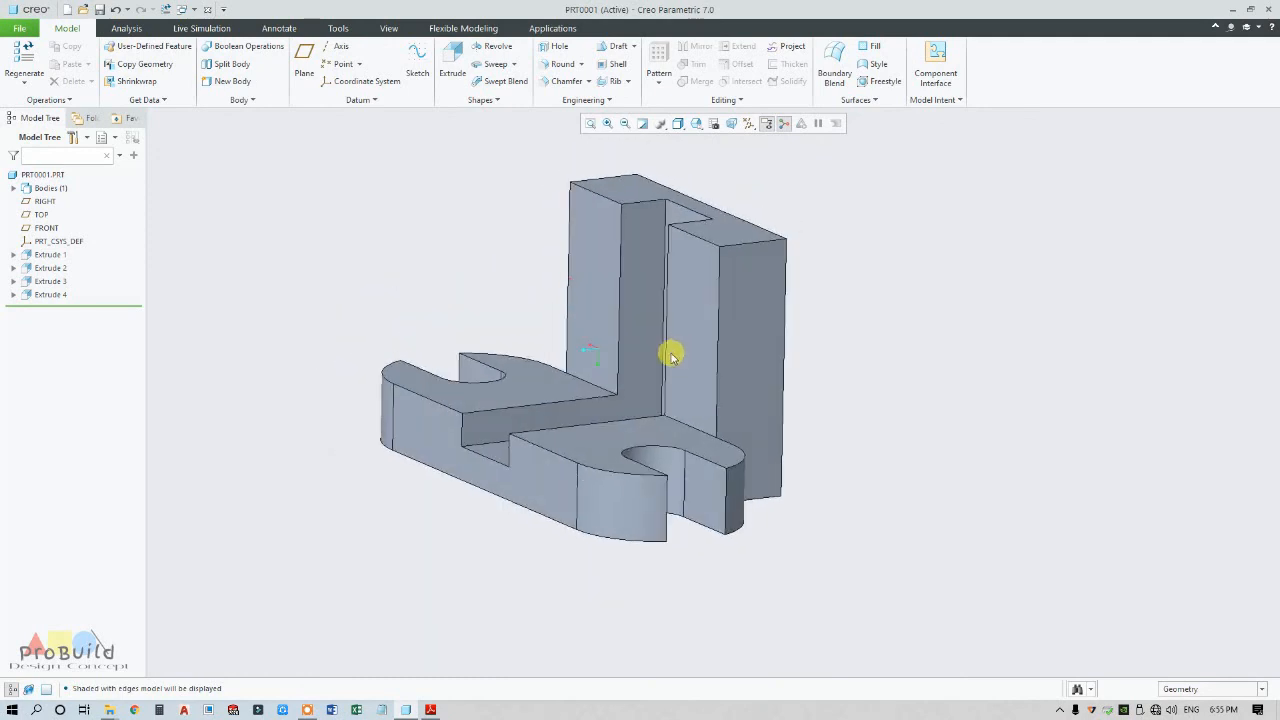
# Step: Check the fillet radius in the drawing and round both edges between the block's front faces and the plate's top at 5 mm
pyautogui.click(431, 710)
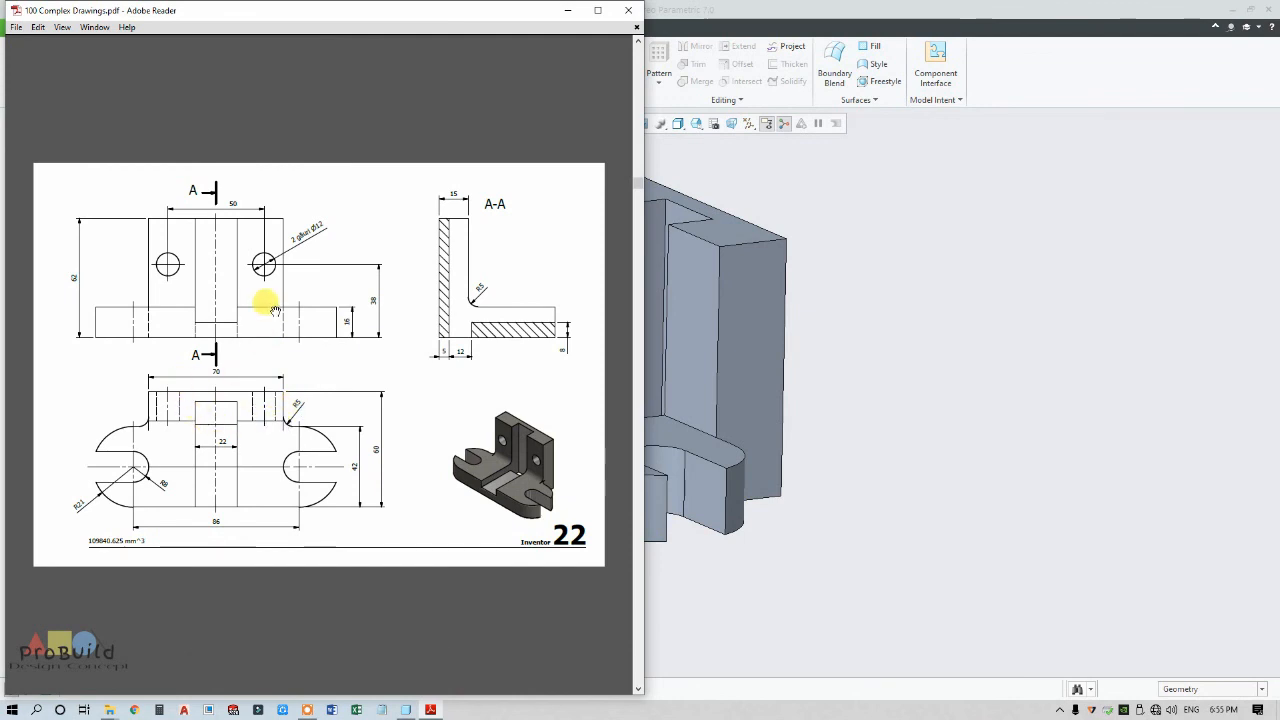
pyautogui.click(843, 434)
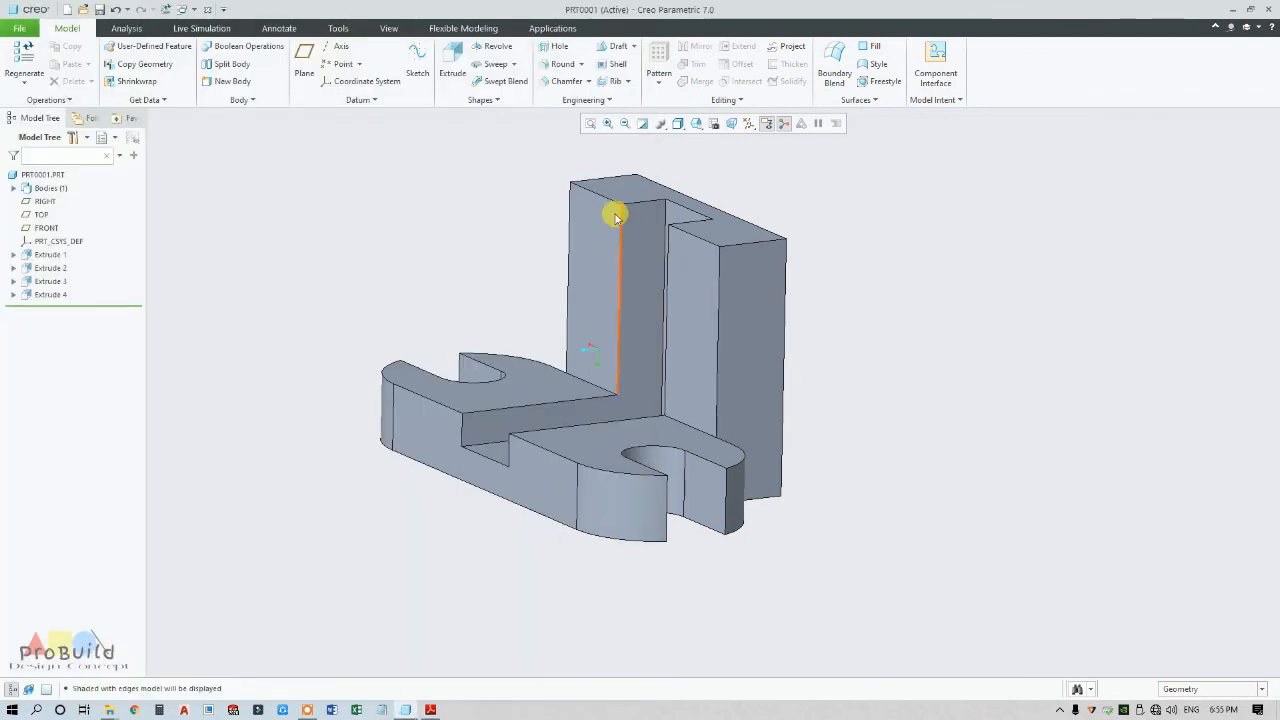
pyautogui.click(568, 63)
pyautogui.scroll(-3, 735, 424)
pyautogui.moveTo(729, 436); pyautogui.dragTo(669, 434, button='middle')
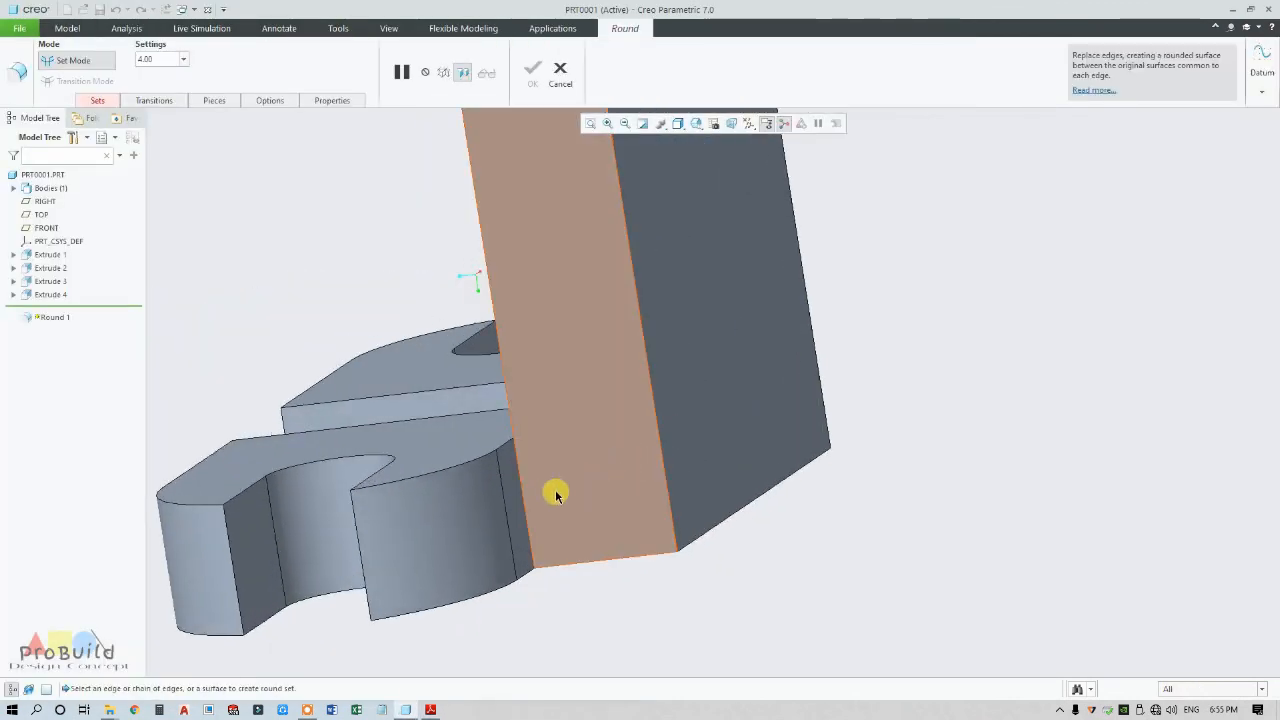
pyautogui.moveTo(557, 494); pyautogui.dragTo(671, 461, button='middle')
pyautogui.click(641, 445)
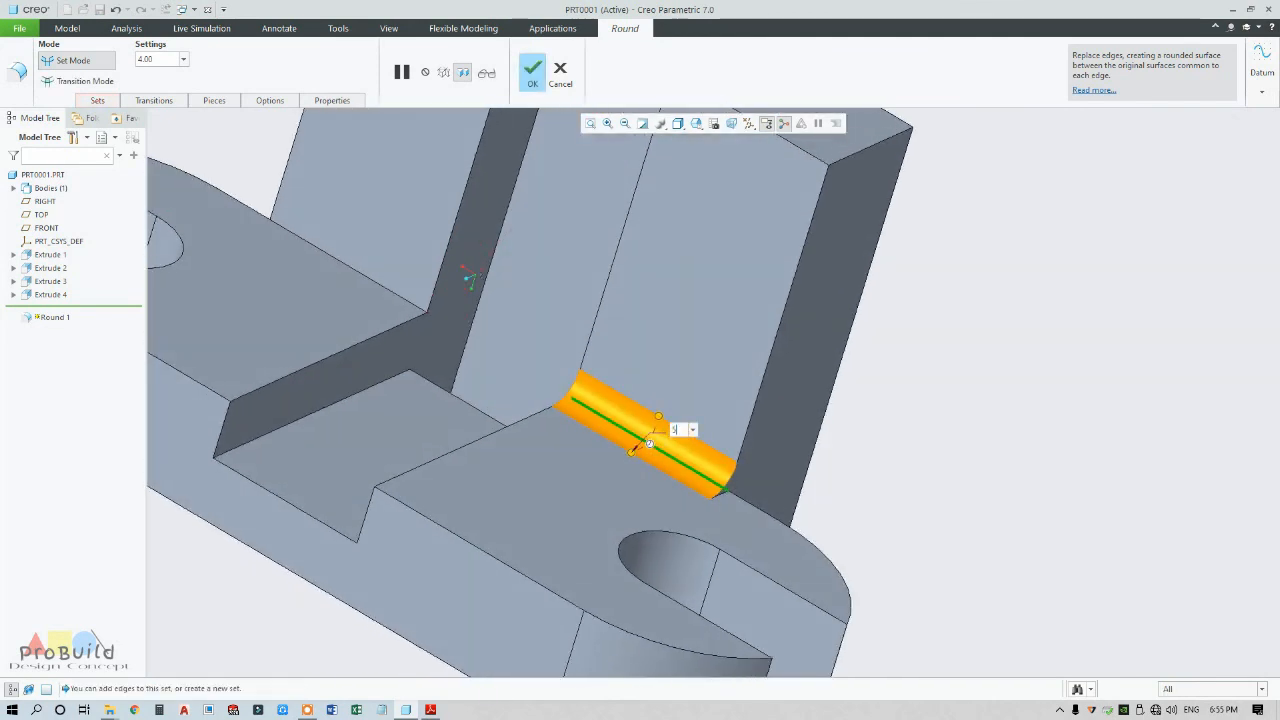
pyautogui.press('Return')
pyautogui.keyDown('ctrl'); pyautogui.click(403, 297); pyautogui.keyUp('ctrl')
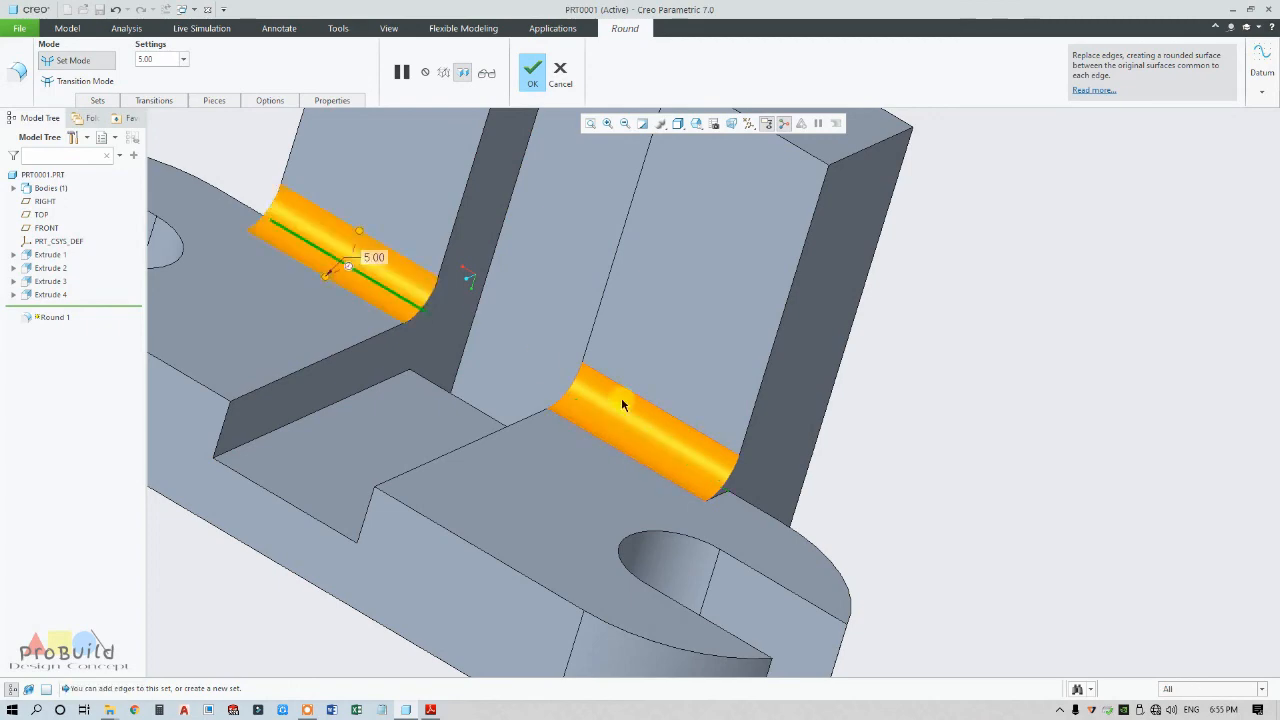
# Step: Add the vertical corner edges between the block's sides and the base plate to the 5 mm round and complete it
pyautogui.moveTo(621, 397); pyautogui.dragTo(555, 463, button='middle')
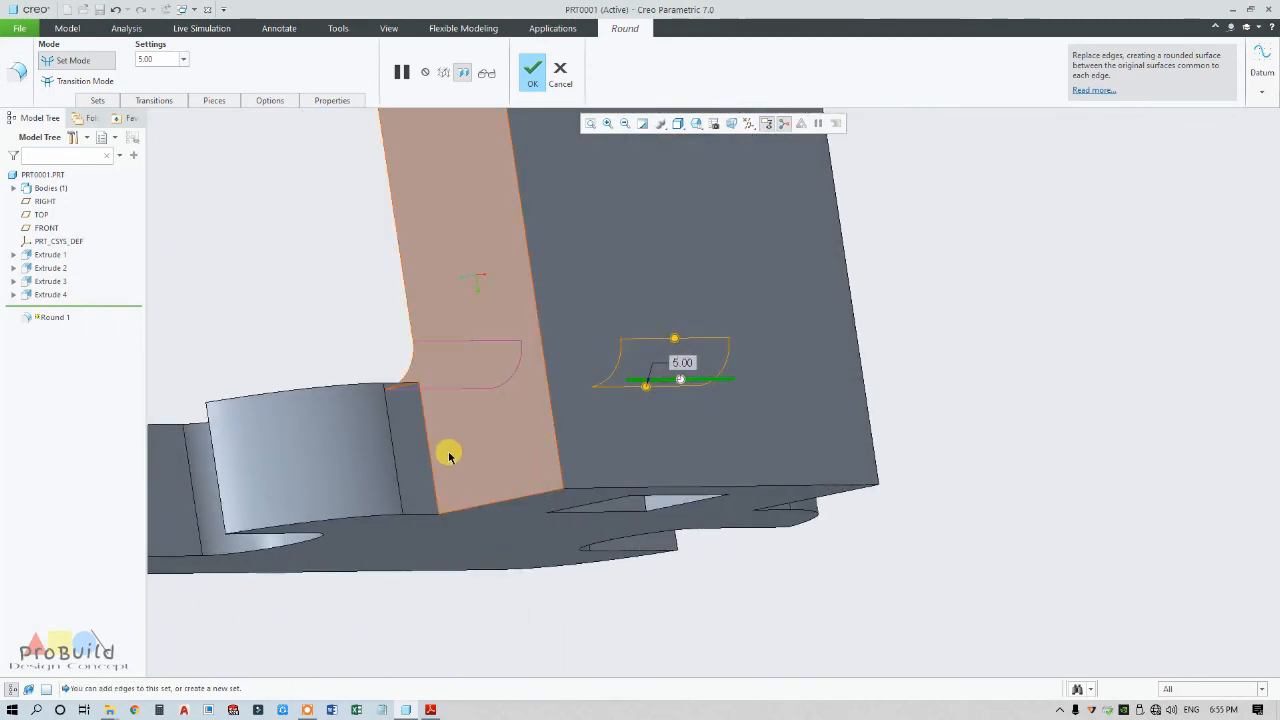
pyautogui.click(423, 443)
pyautogui.moveTo(423, 443); pyautogui.dragTo(386, 457, button='middle')
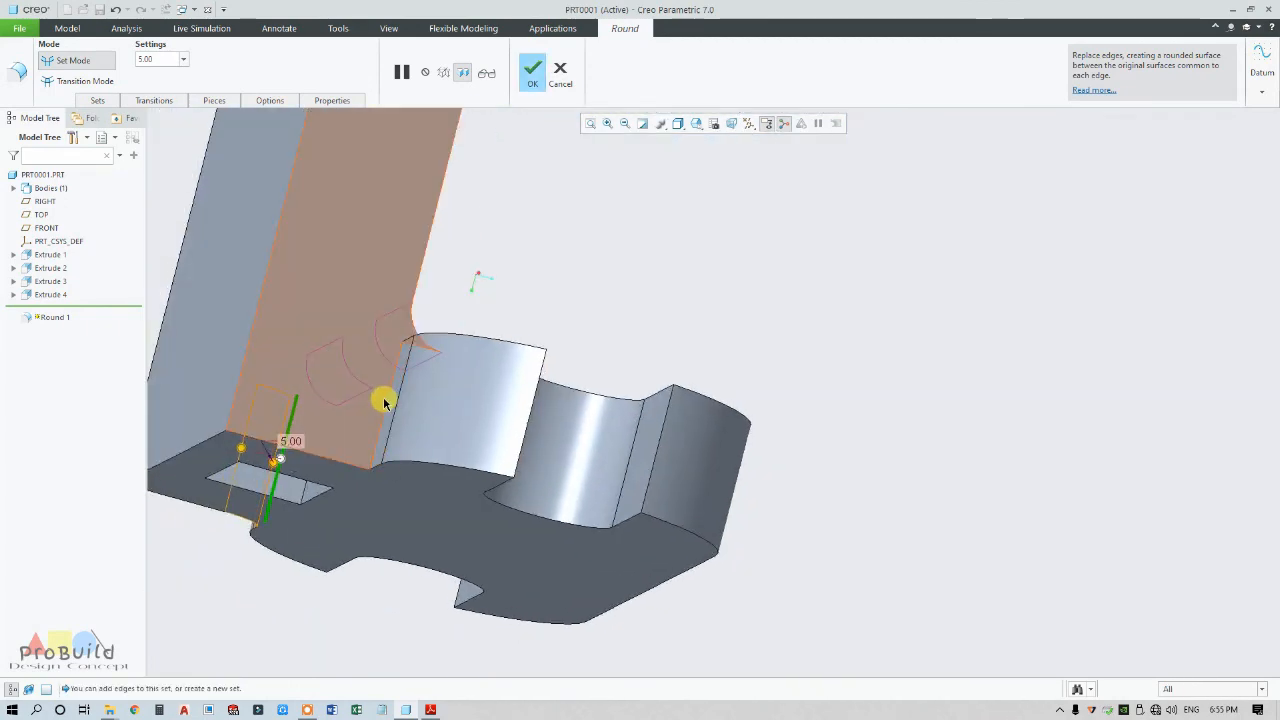
pyautogui.moveTo(428, 415); pyautogui.dragTo(683, 463, button='middle')
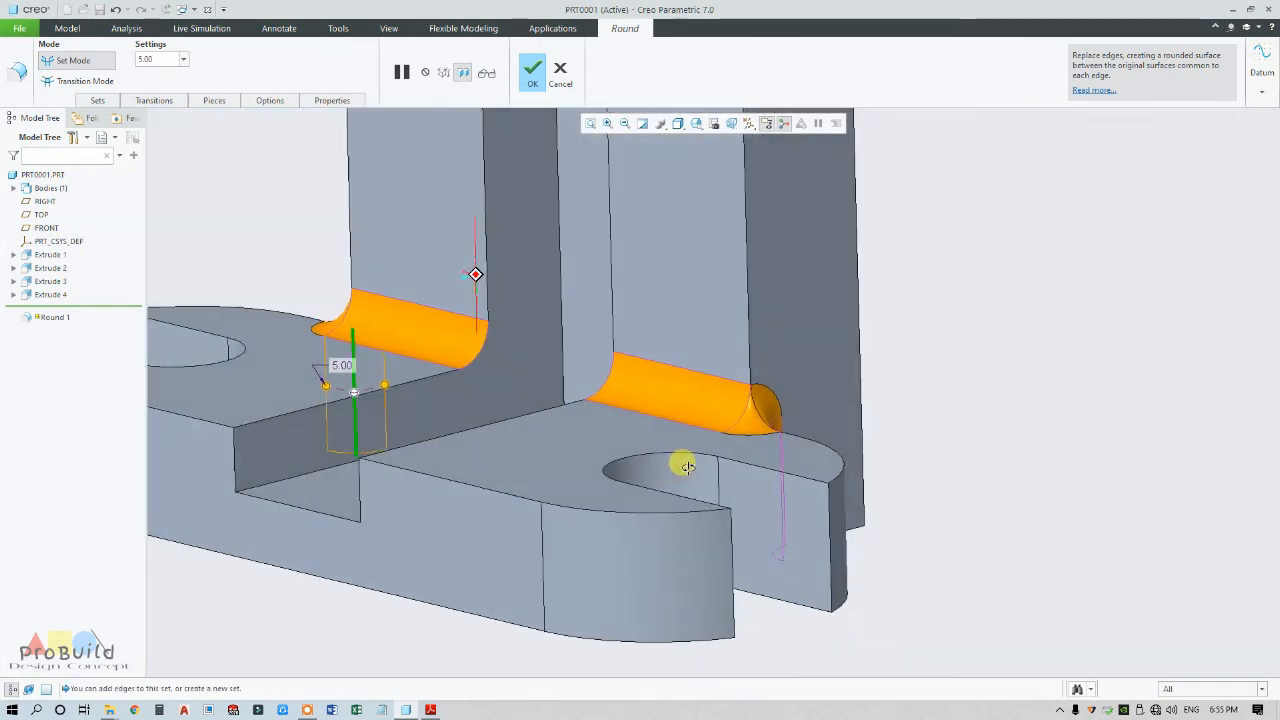
pyautogui.middleClick(919, 229)
pyautogui.hotkey('ctrl', 'd')
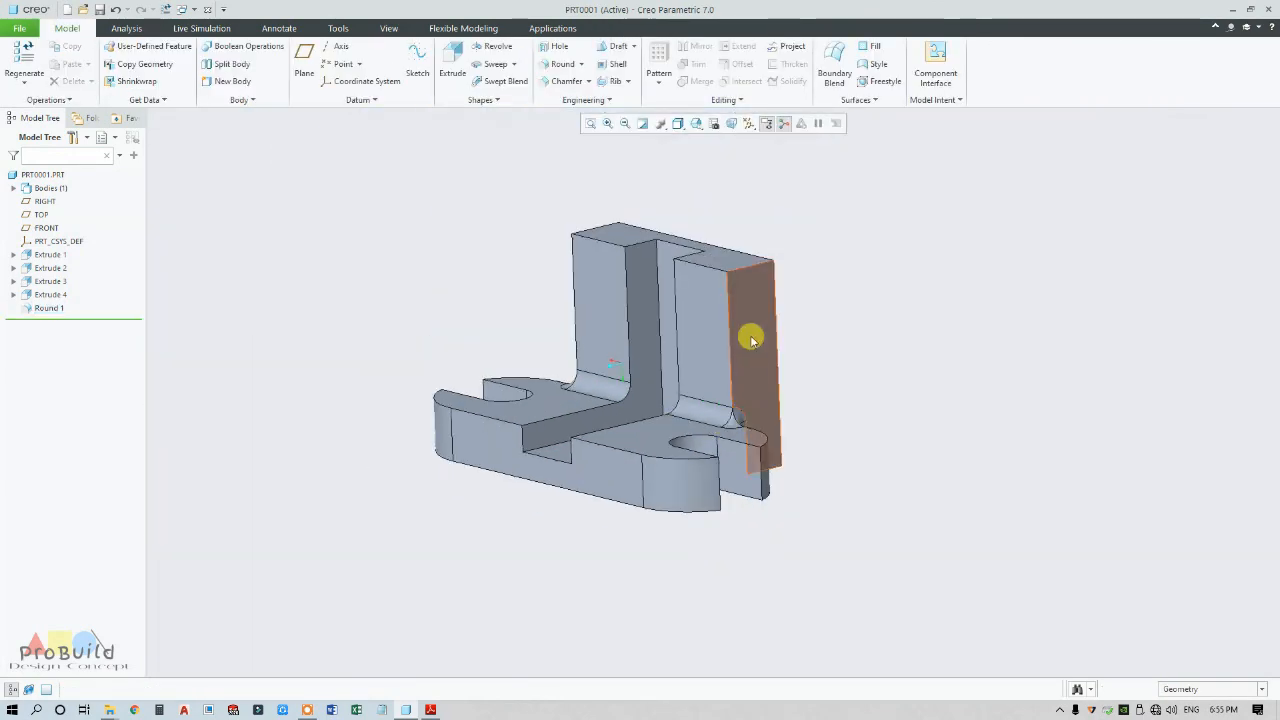
# Step: Check the diameter, spacing and height of the two block holes in the drawing
pyautogui.click(431, 709)
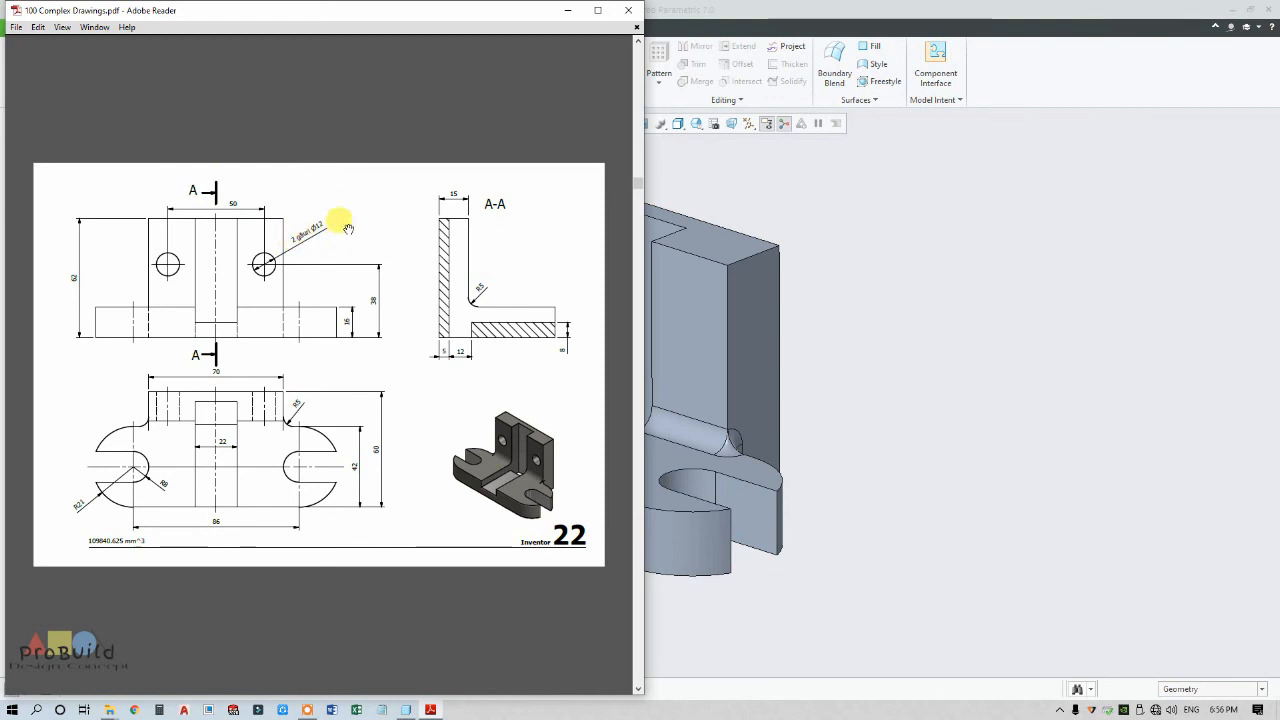
pyautogui.click(944, 345)
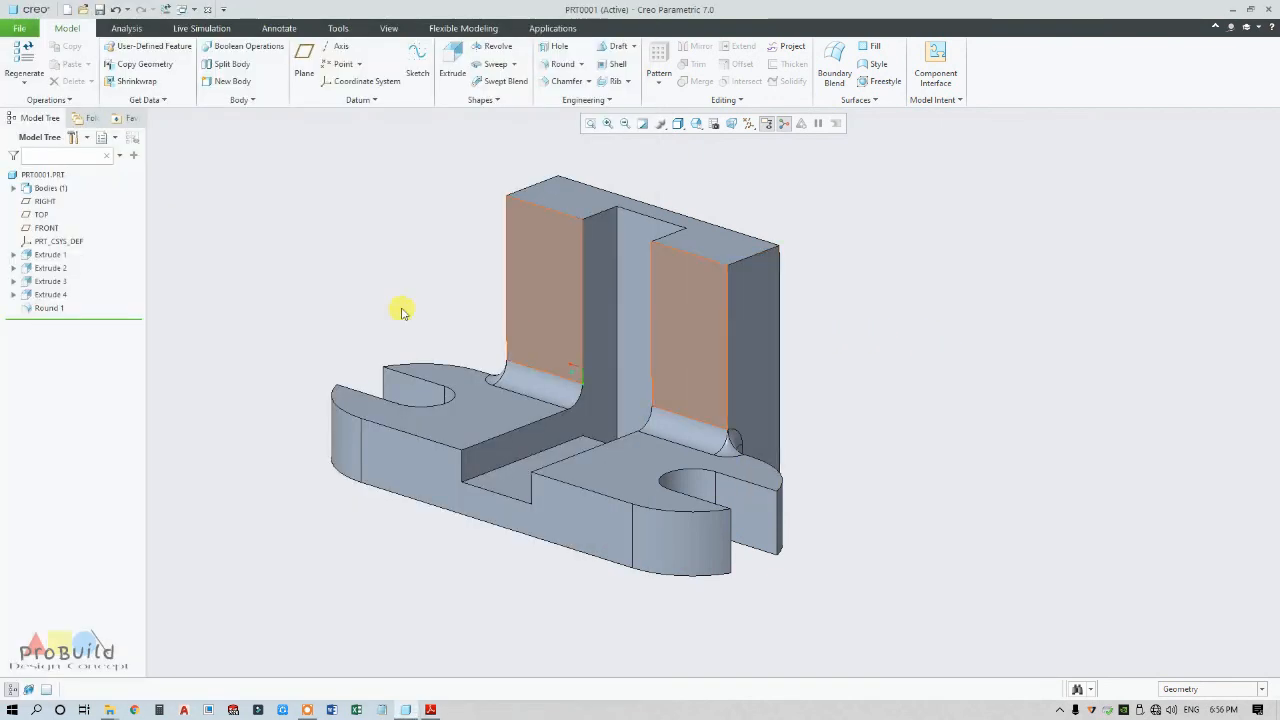
pyautogui.click(408, 706)
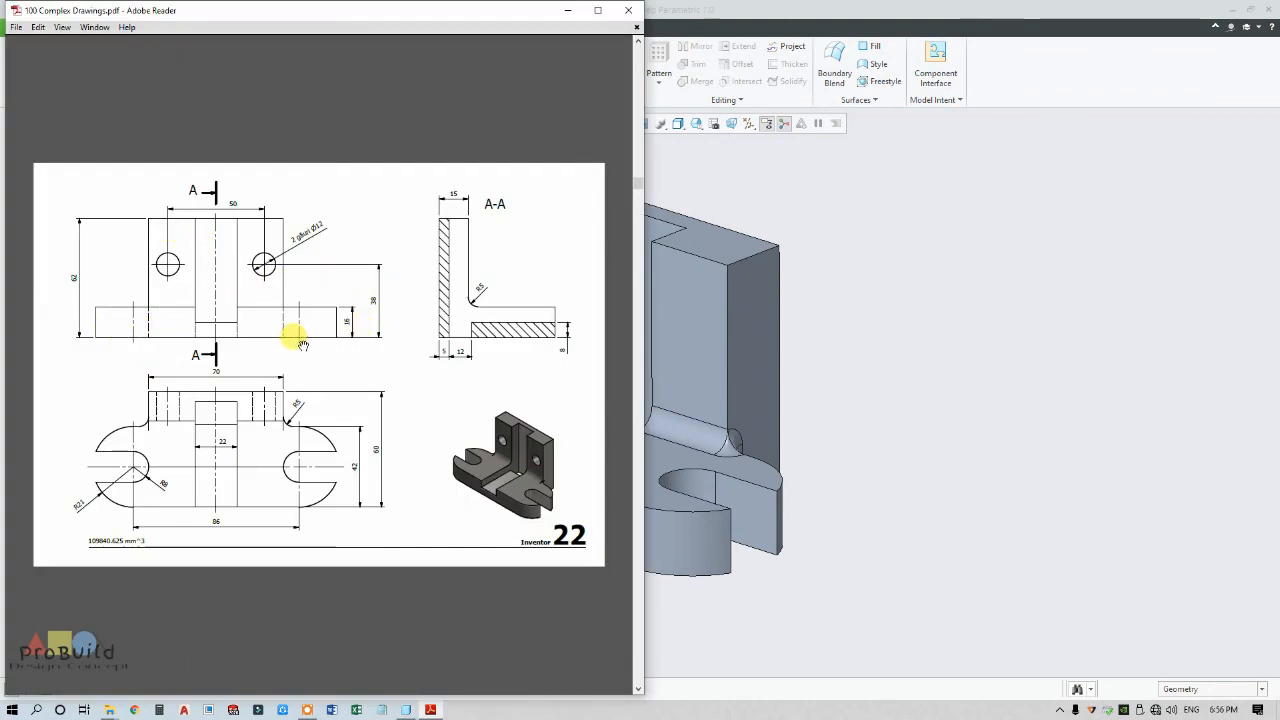
pyautogui.click(933, 406)
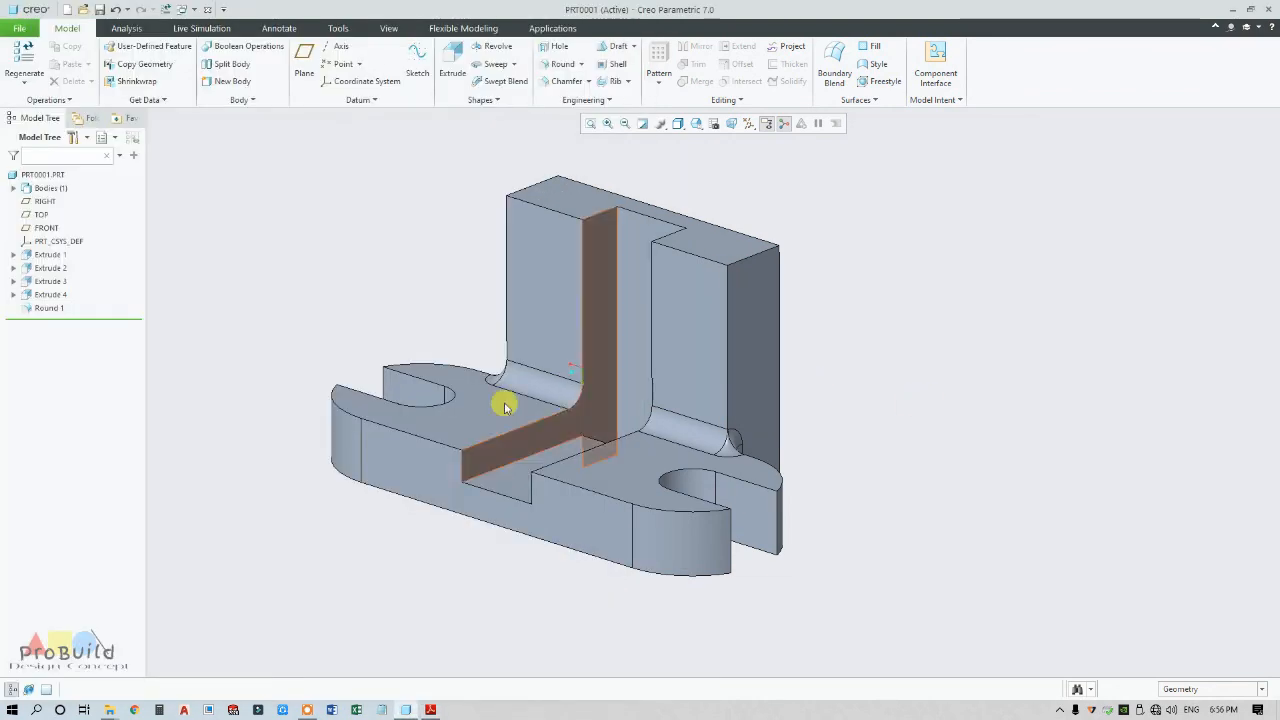
# Step: Place a simple hole on the block's front face, show the datum planes, and reference it to the RIGHT plane and the plate's lower edge
pyautogui.click(555, 46)
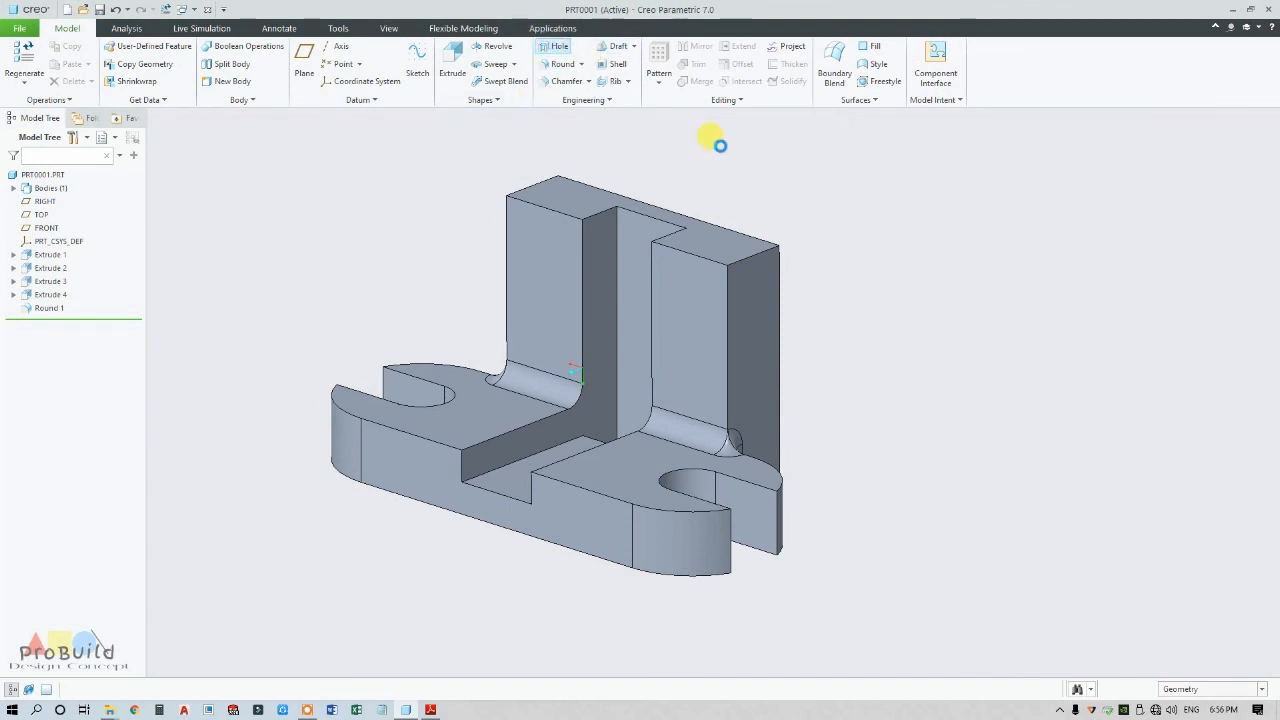
pyautogui.click(684, 331)
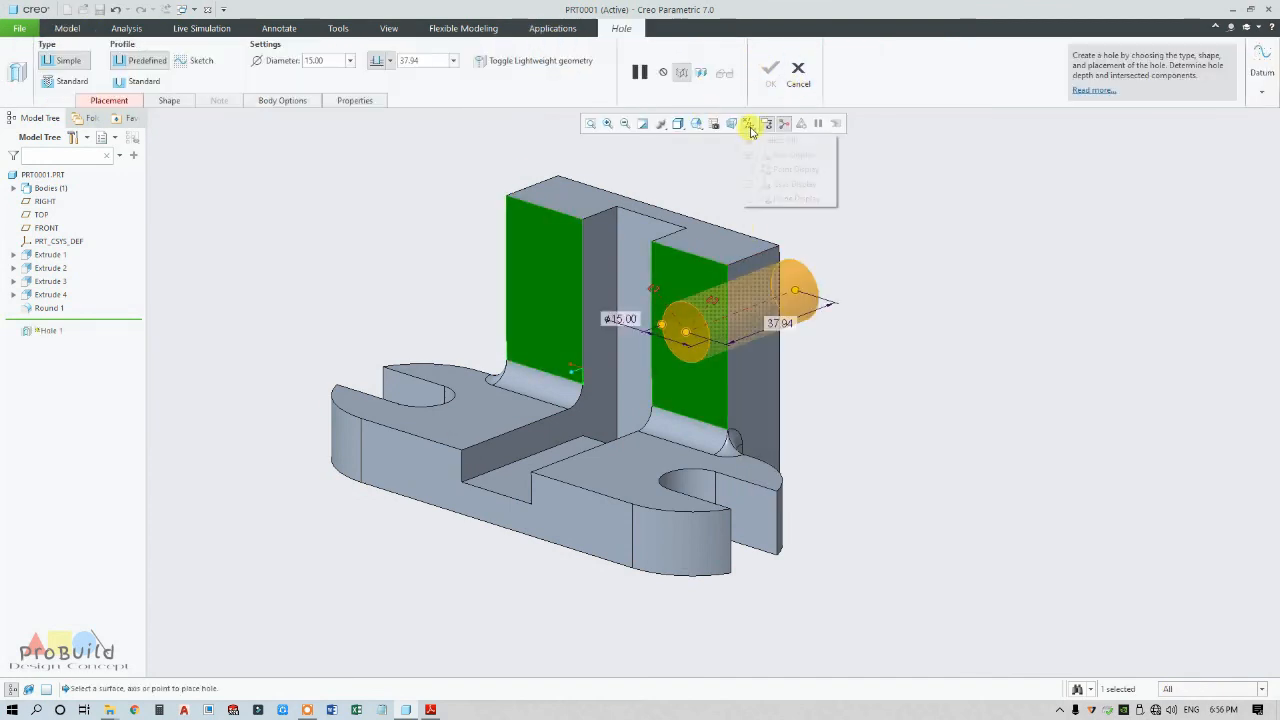
pyautogui.click(780, 198)
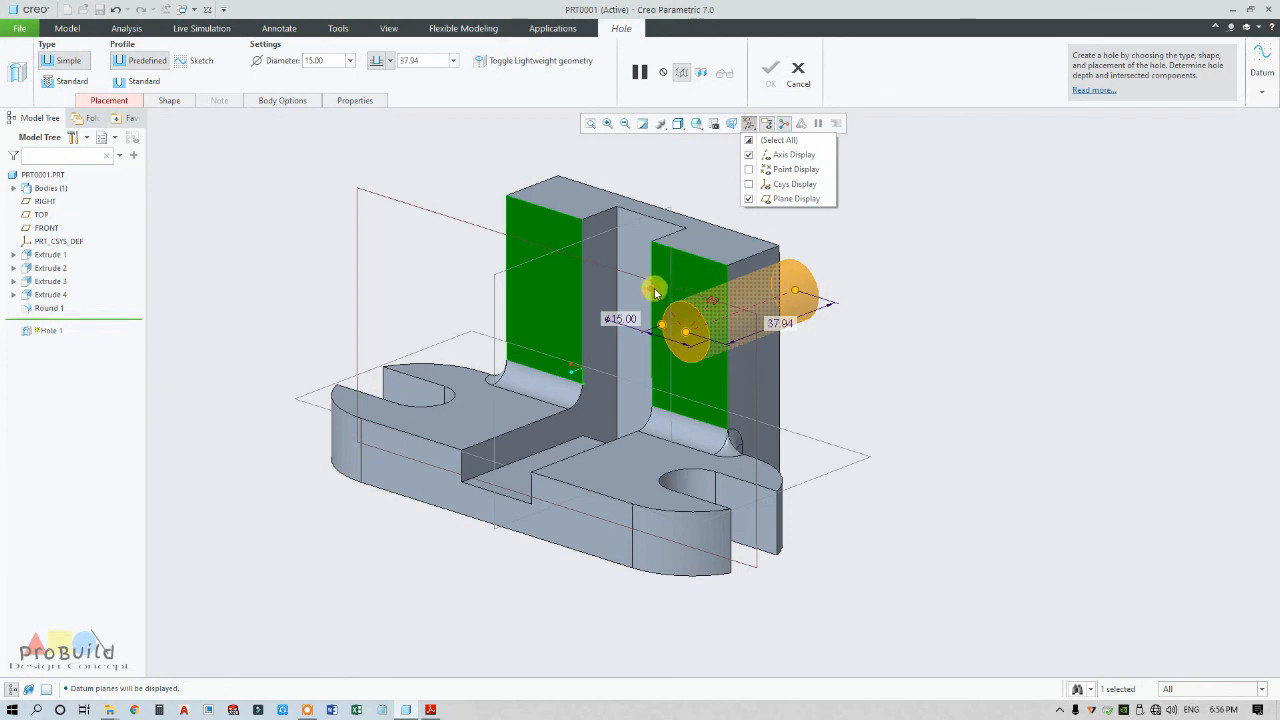
pyautogui.moveTo(642, 288); pyautogui.dragTo(544, 256)
pyautogui.moveTo(712, 300); pyautogui.dragTo(697, 576)
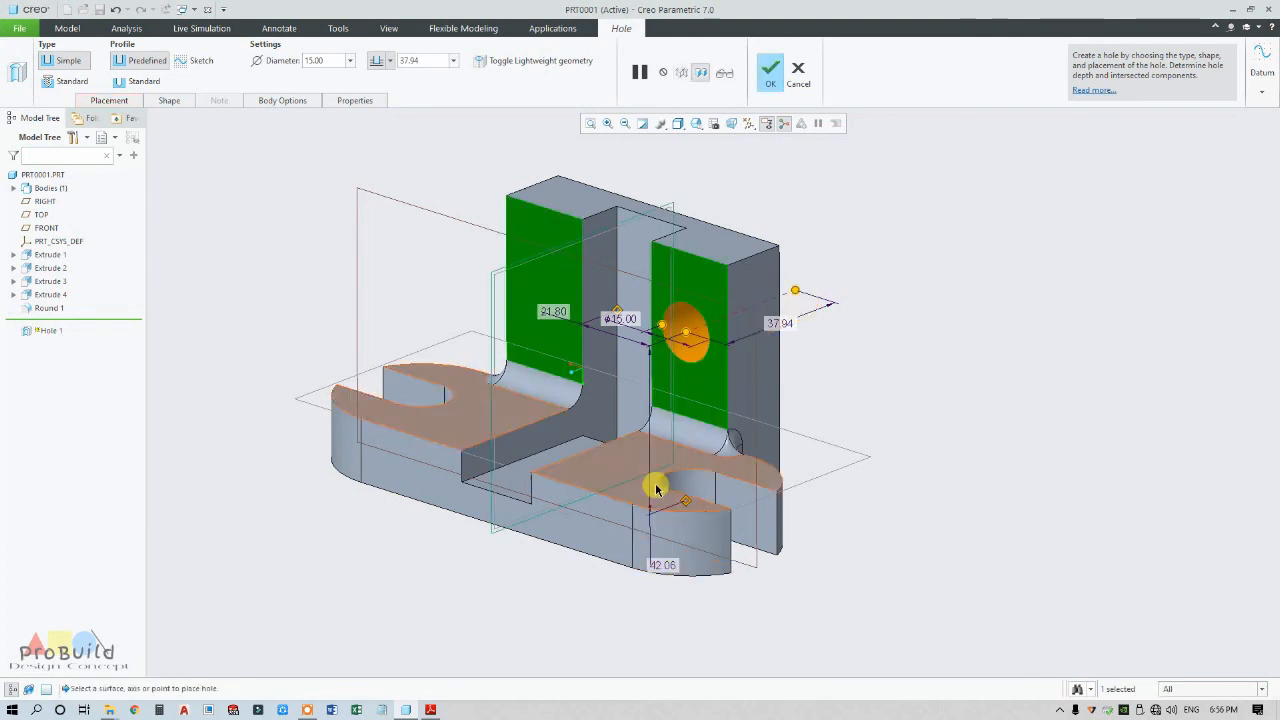
# Step: Set the hole's offsets to 38 mm from the plate's lower edge and 25 mm from the RIGHT plane
pyautogui.moveTo(656, 489); pyautogui.dragTo(709, 536, button='middle')
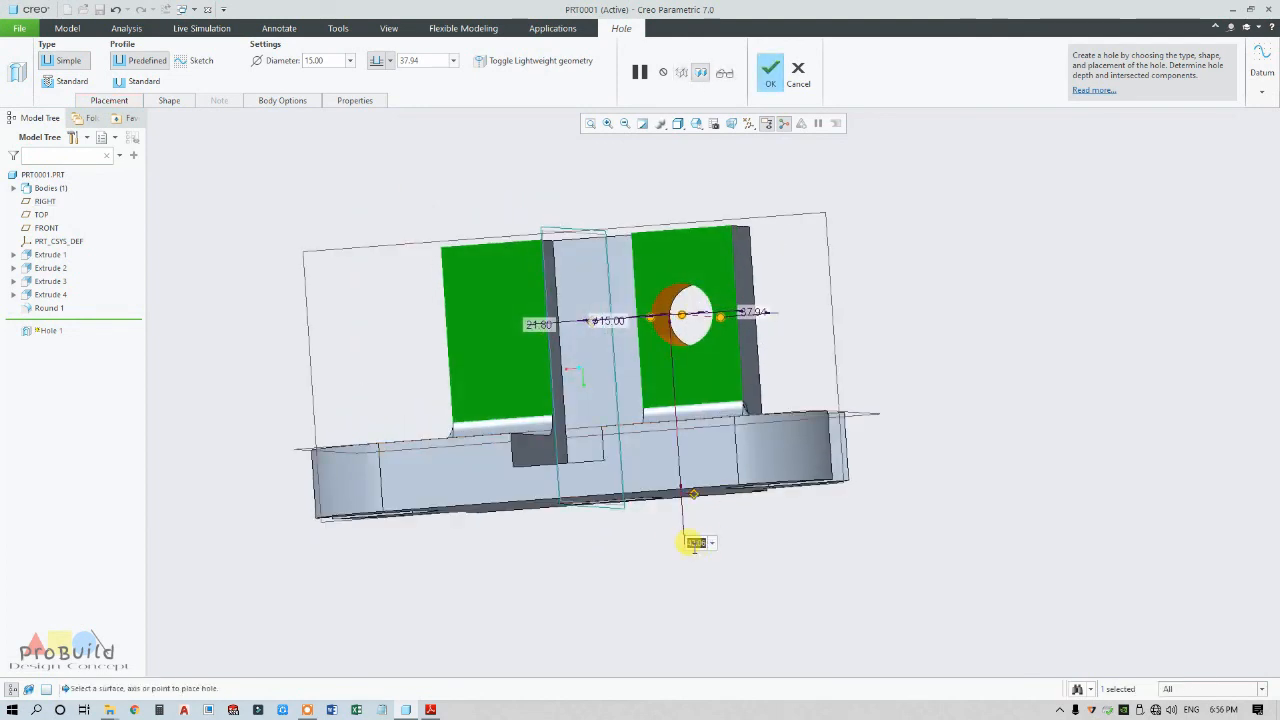
pyautogui.press('Return')
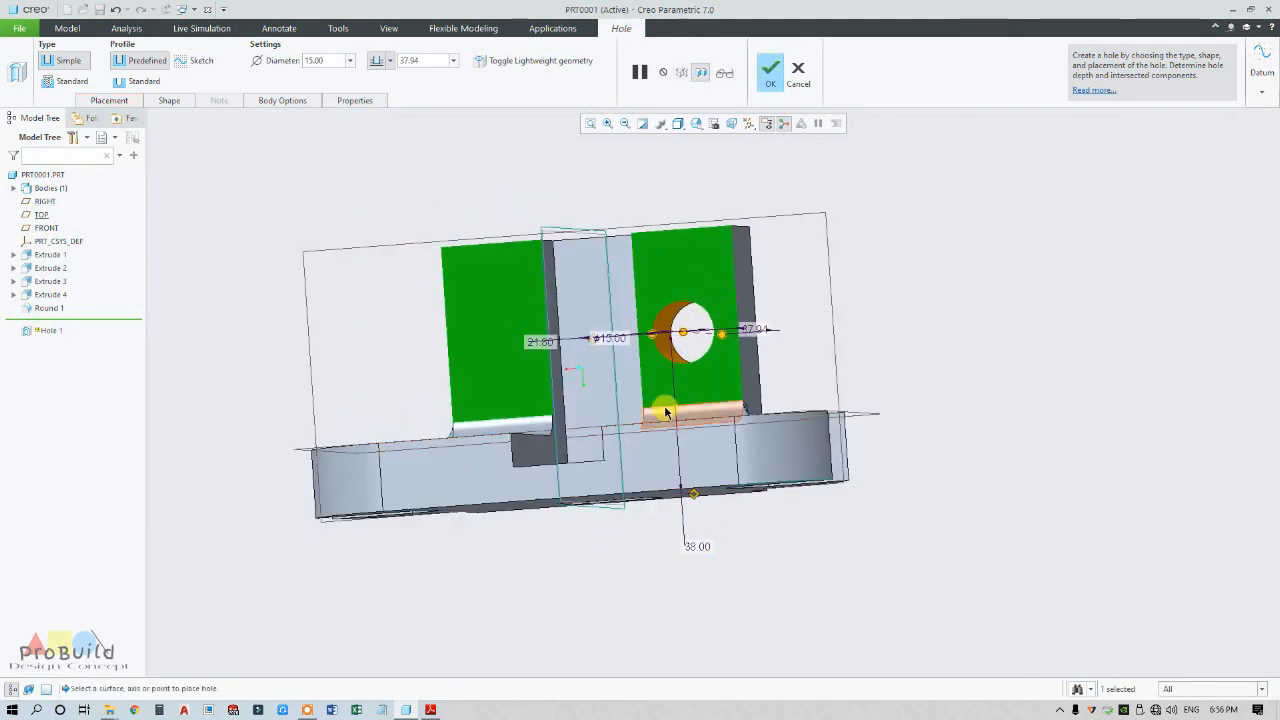
pyautogui.hotkey('ctrl', 'd')
pyautogui.click(100, 99)
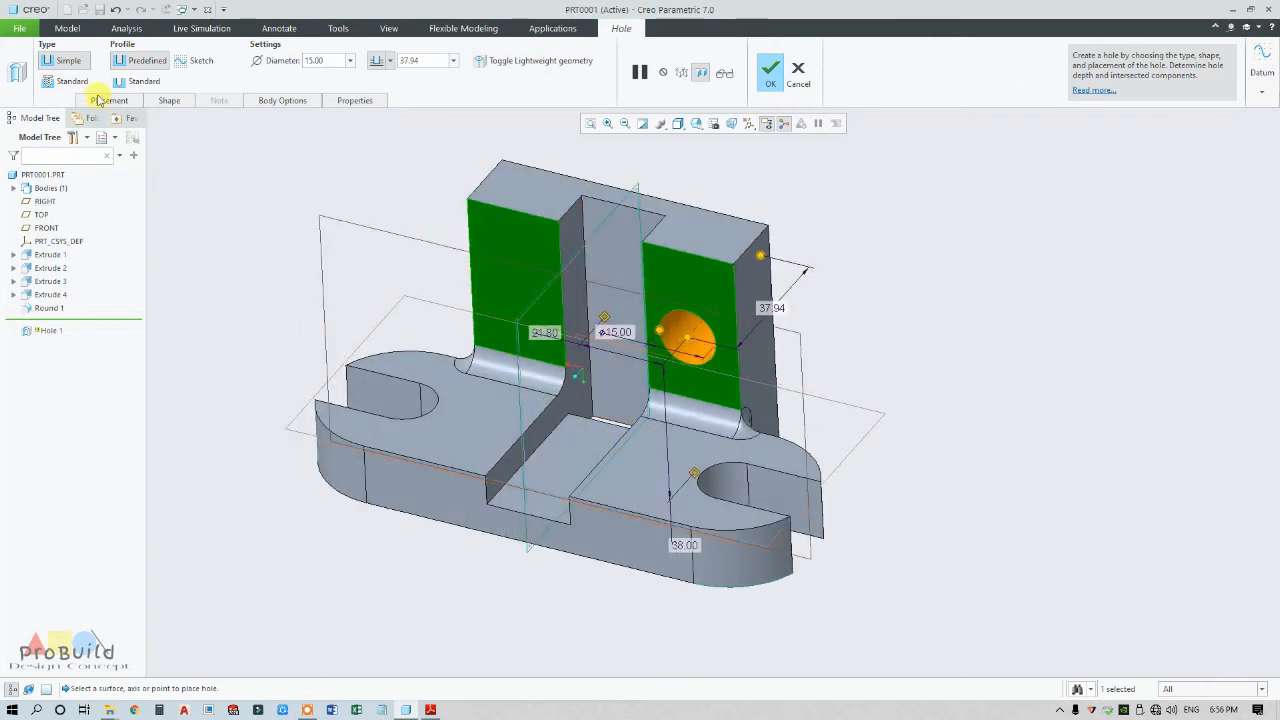
pyautogui.click(205, 203)
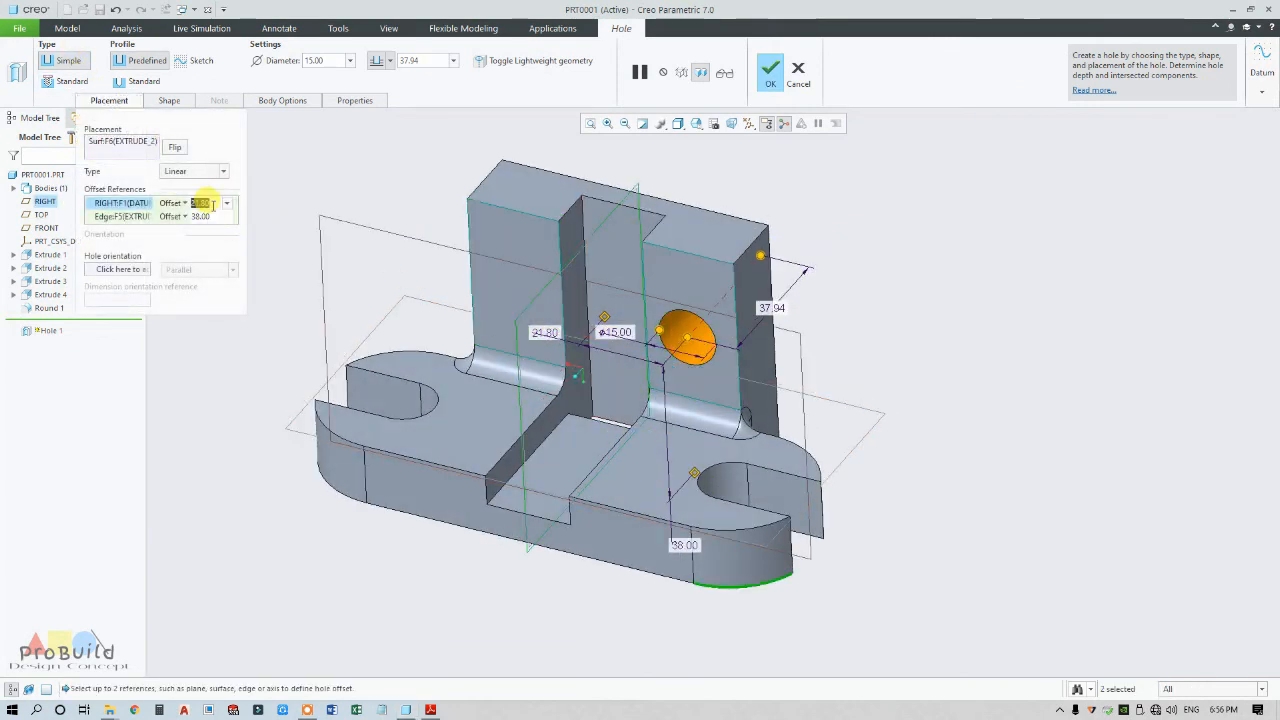
pyautogui.write('25')
pyautogui.press('Return')
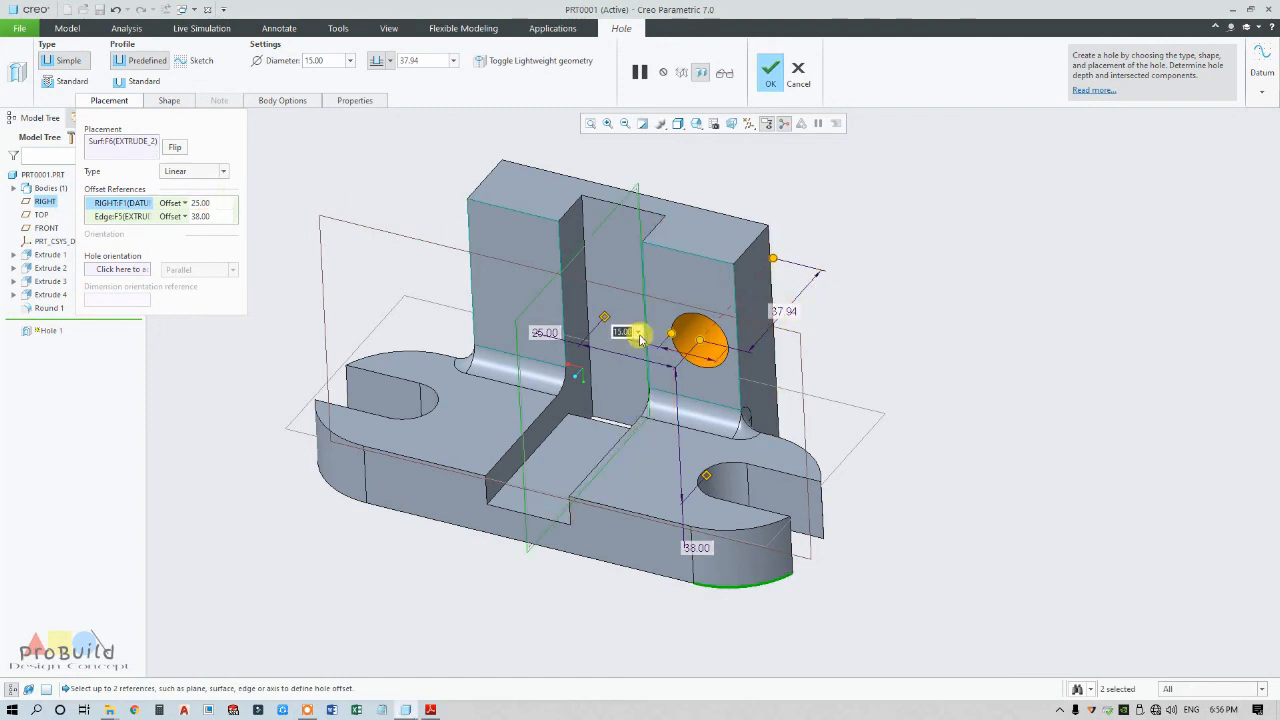
# Step: Set the hole's diameter to 12 mm, extend its depth to the block's back face with To Selected, and complete it
pyautogui.press('Return')
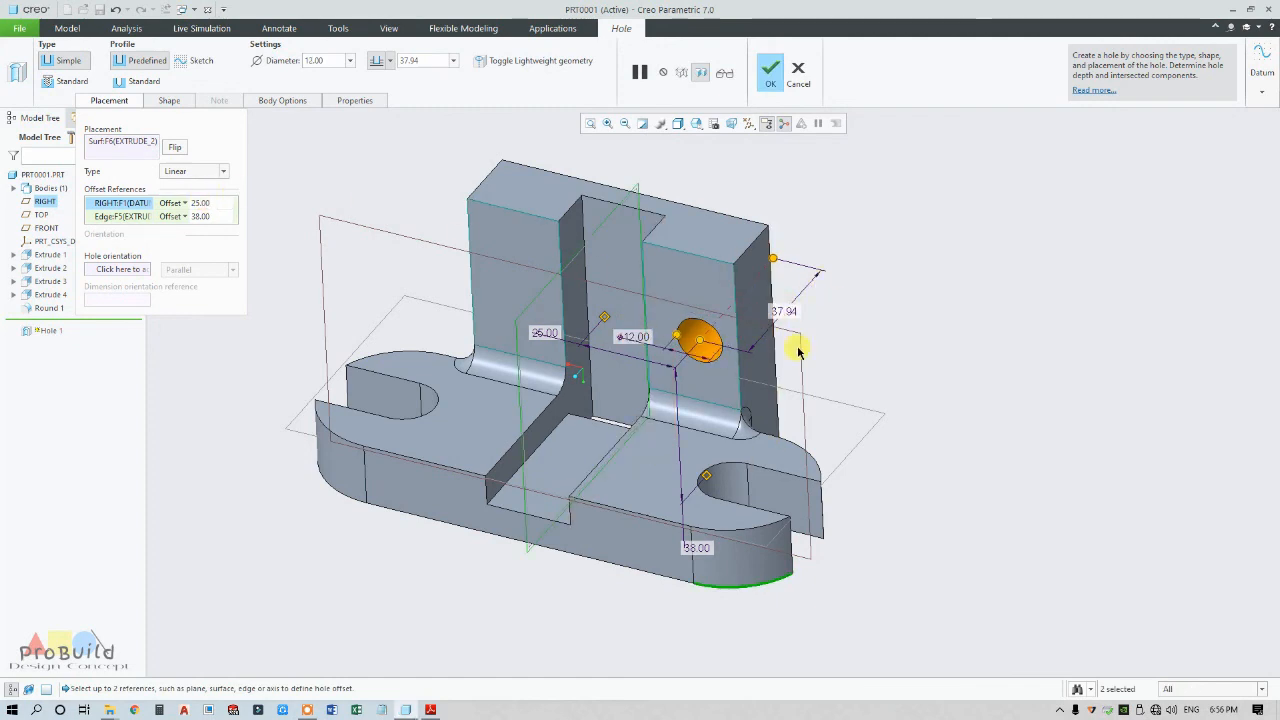
pyautogui.moveTo(797, 351); pyautogui.dragTo(688, 349, button='middle')
pyautogui.click(170, 101)
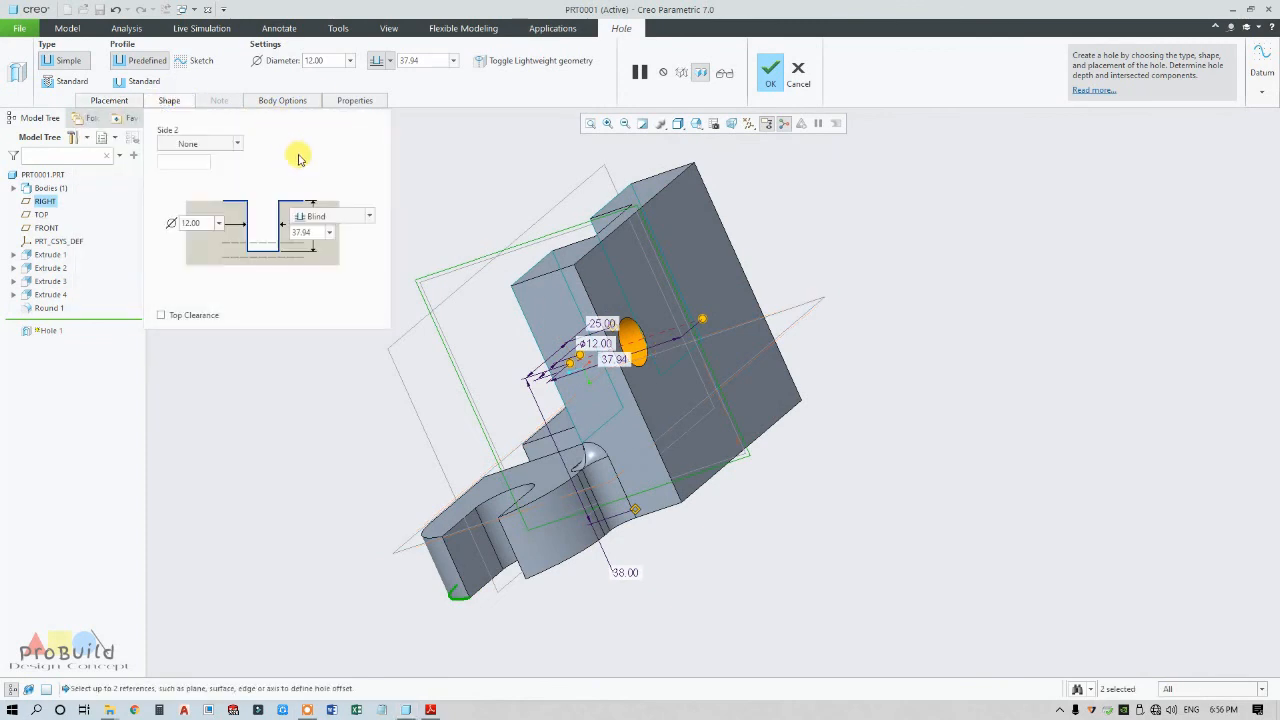
pyautogui.click(337, 215)
pyautogui.click(340, 305)
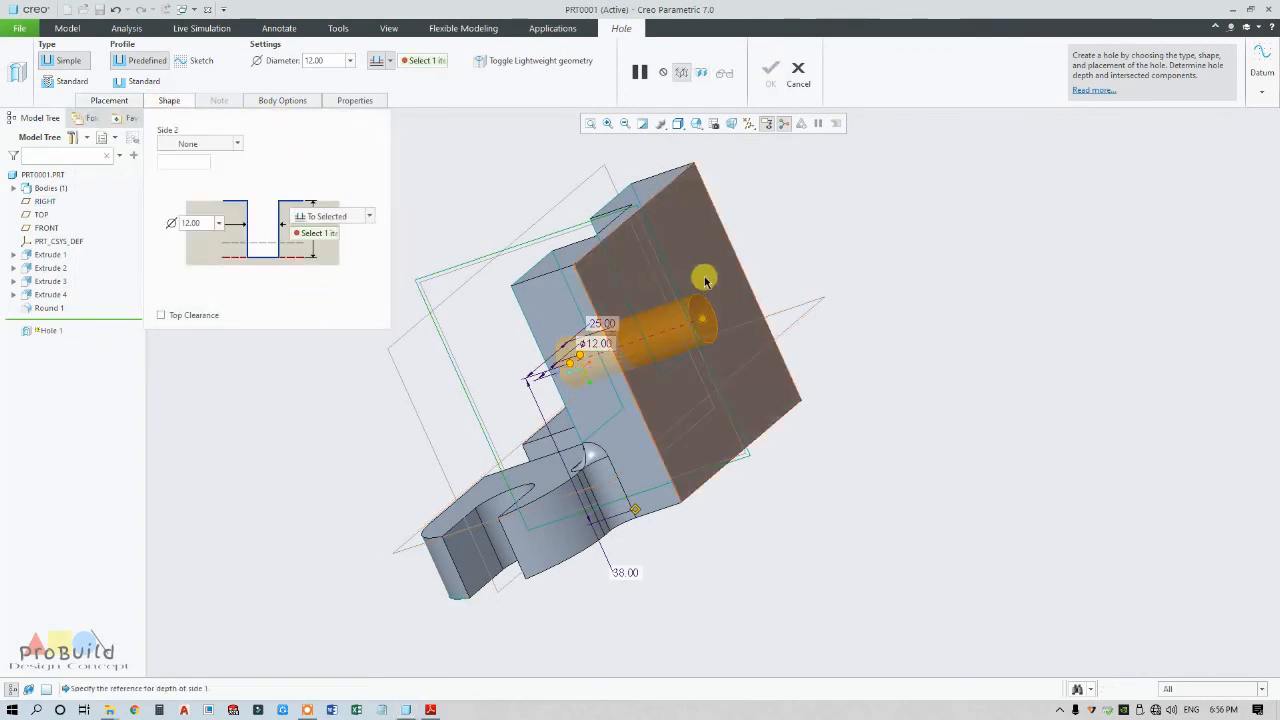
pyautogui.click(714, 374)
pyautogui.moveTo(714, 374); pyautogui.dragTo(795, 330, button='middle')
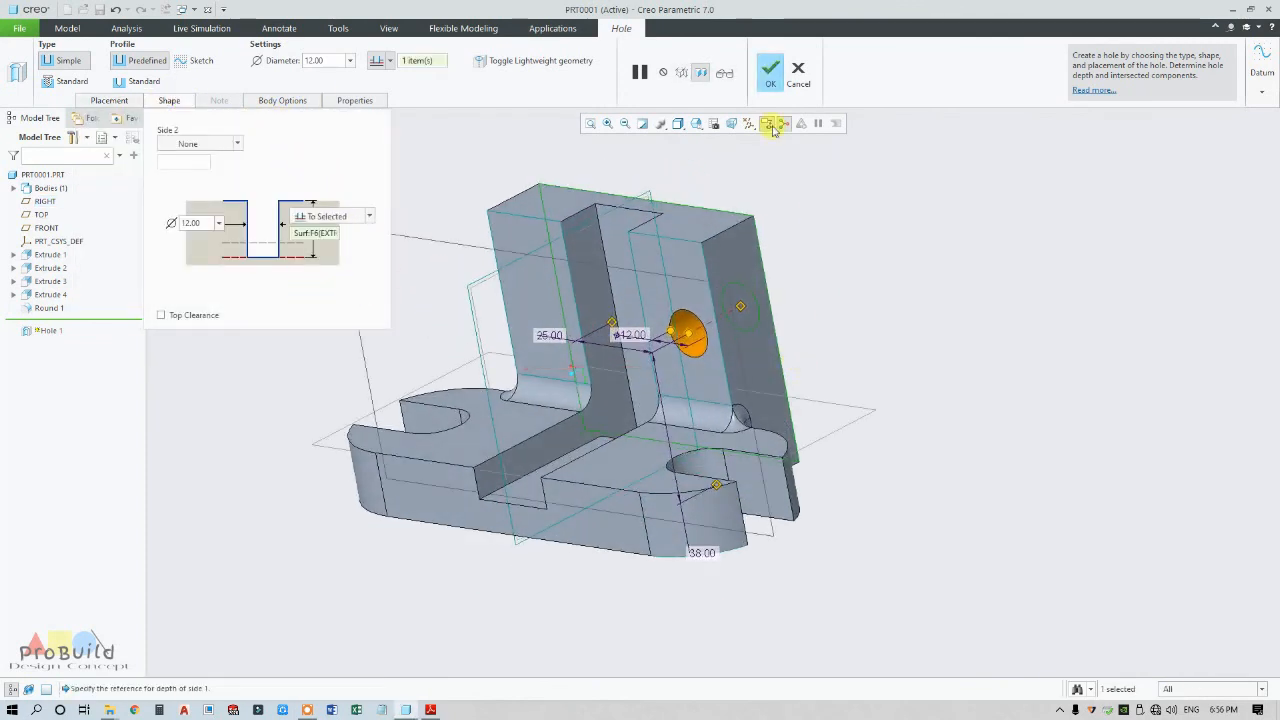
pyautogui.click(770, 70)
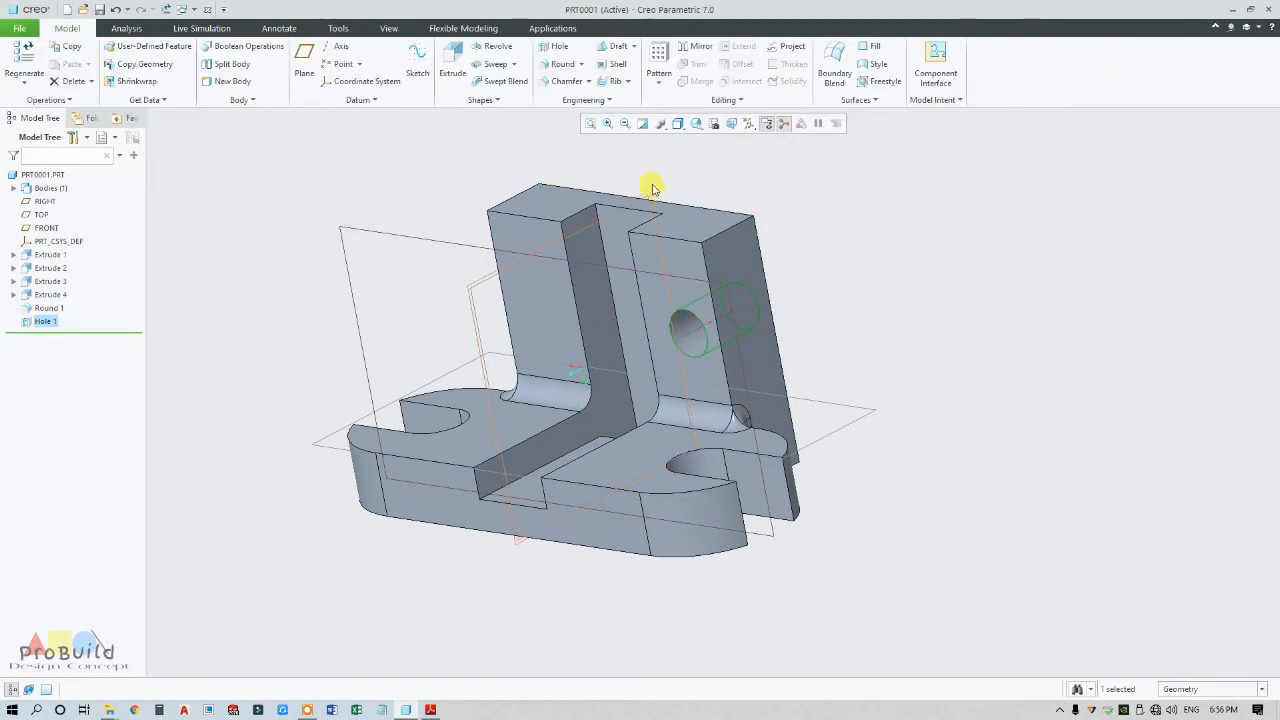
# Step: Mirror the 12 mm hole about the RIGHT plane to the block's other side
pyautogui.click(692, 46)
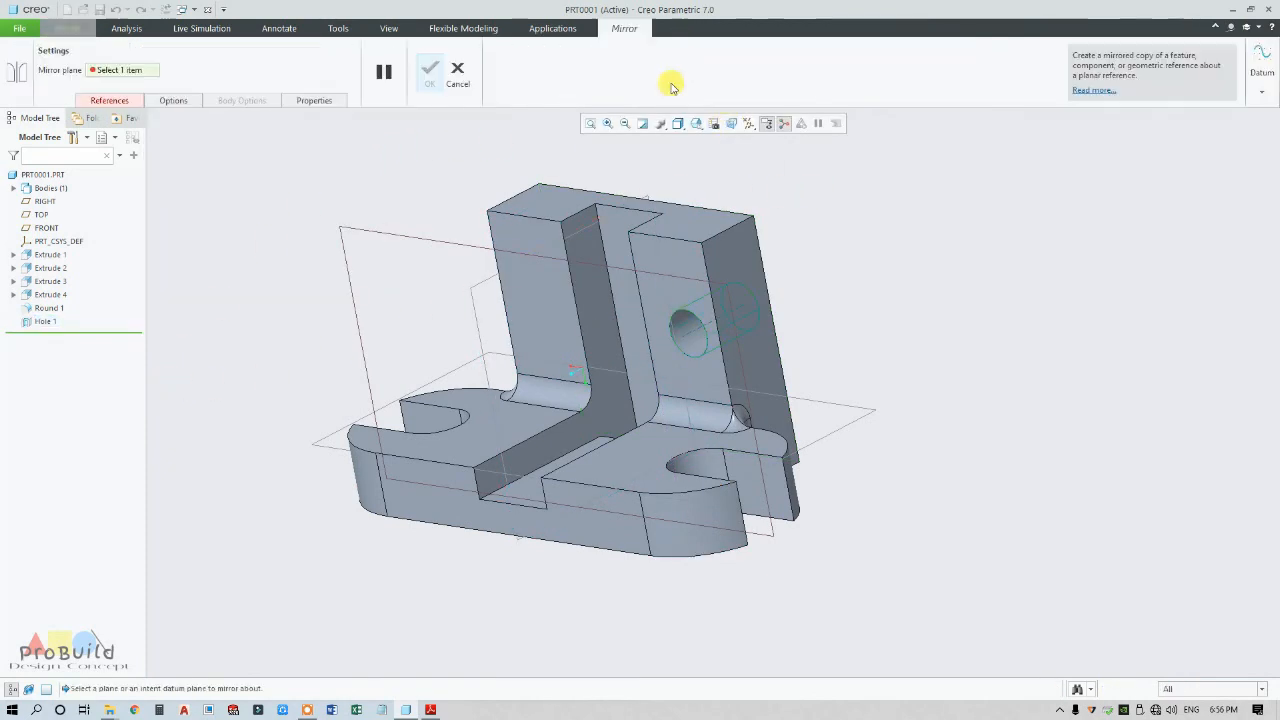
pyautogui.click(617, 213)
pyautogui.click(425, 78)
pyautogui.moveTo(450, 150); pyautogui.dragTo(824, 379, button='middle')
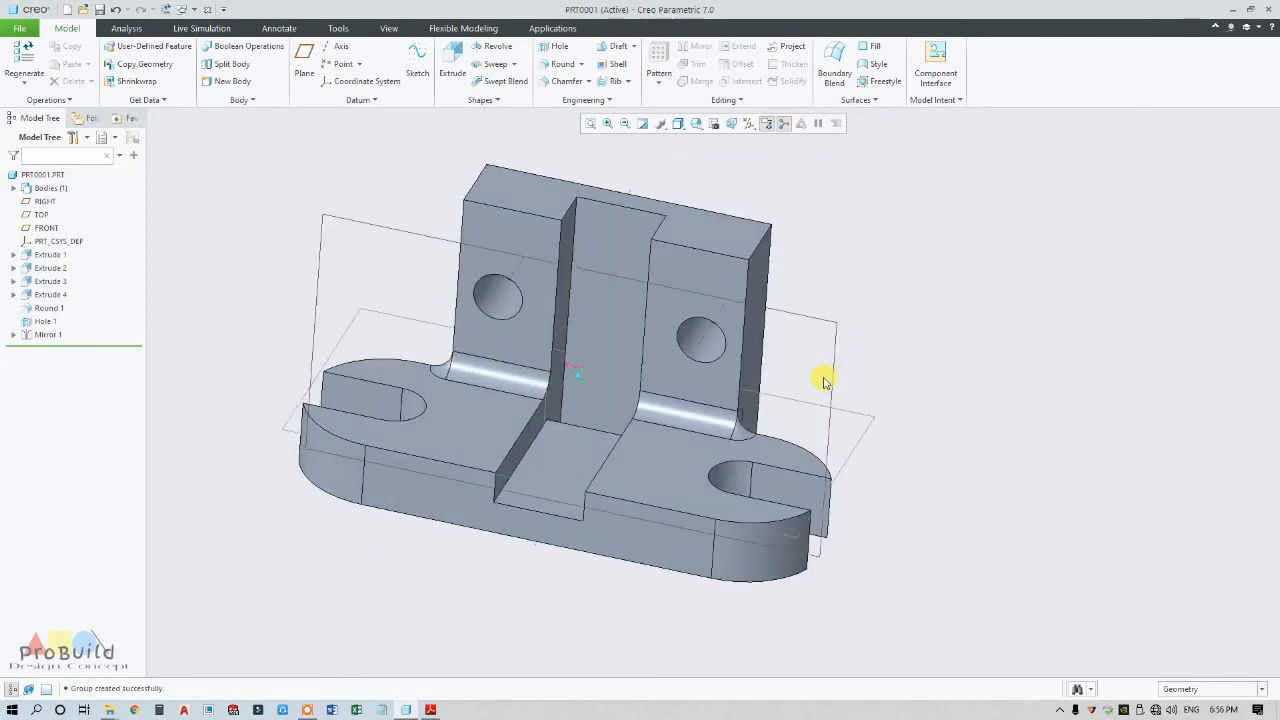
pyautogui.scroll(2, 824, 383)
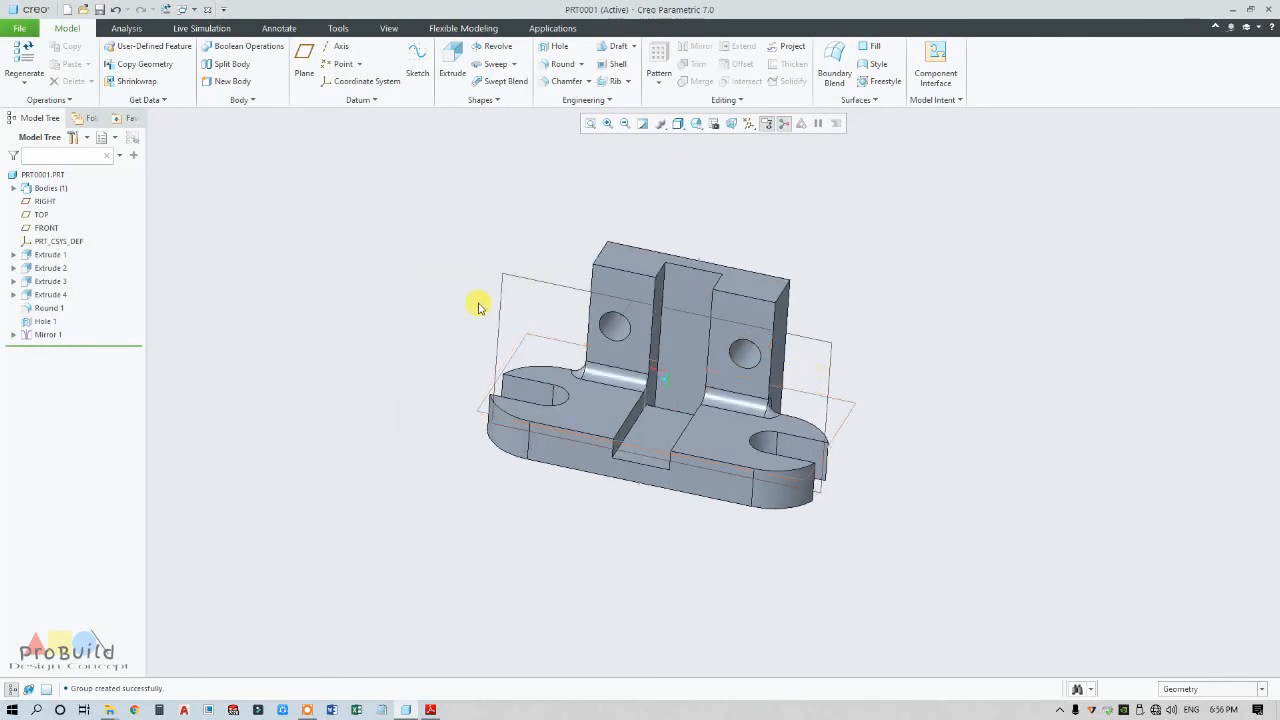